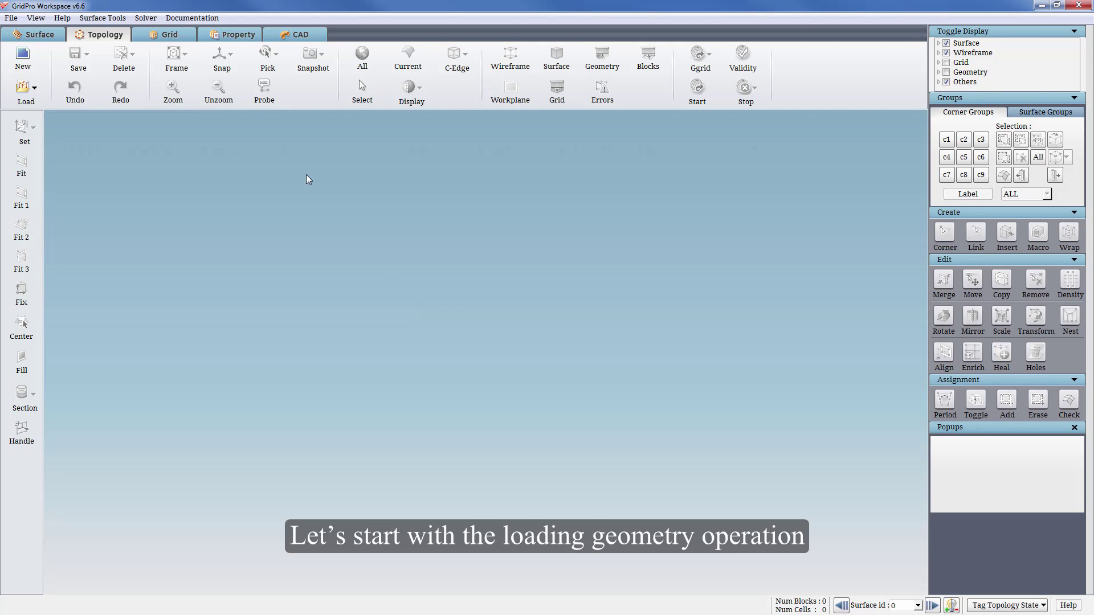
# Load the CAD geometry file nacelle.stp from the Engine_Nacelle folder.
pyautogui.click(301, 36)
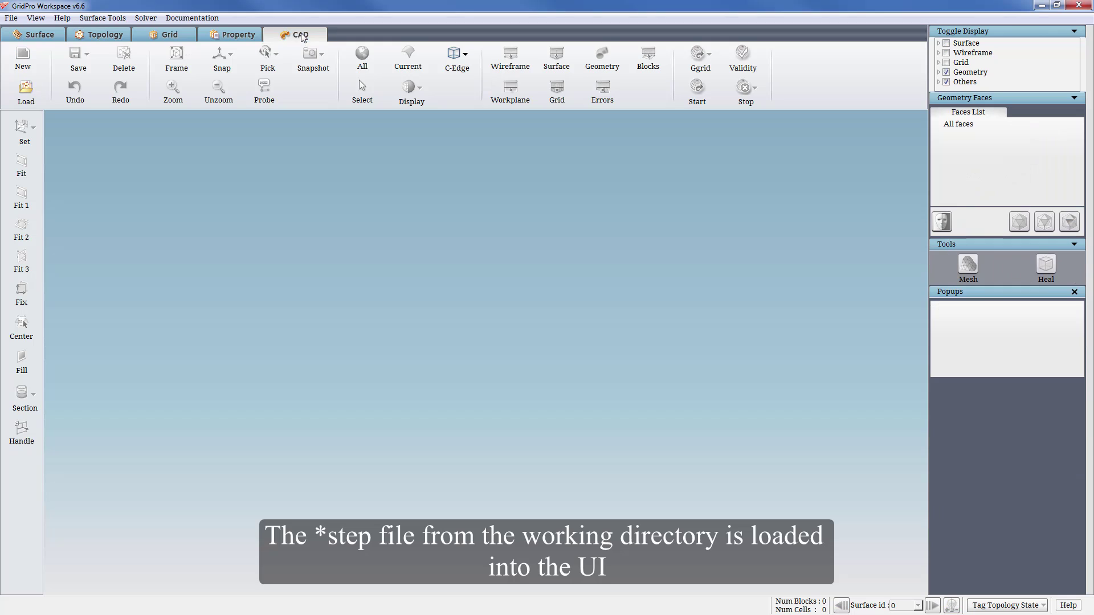
pyautogui.click(26, 103)
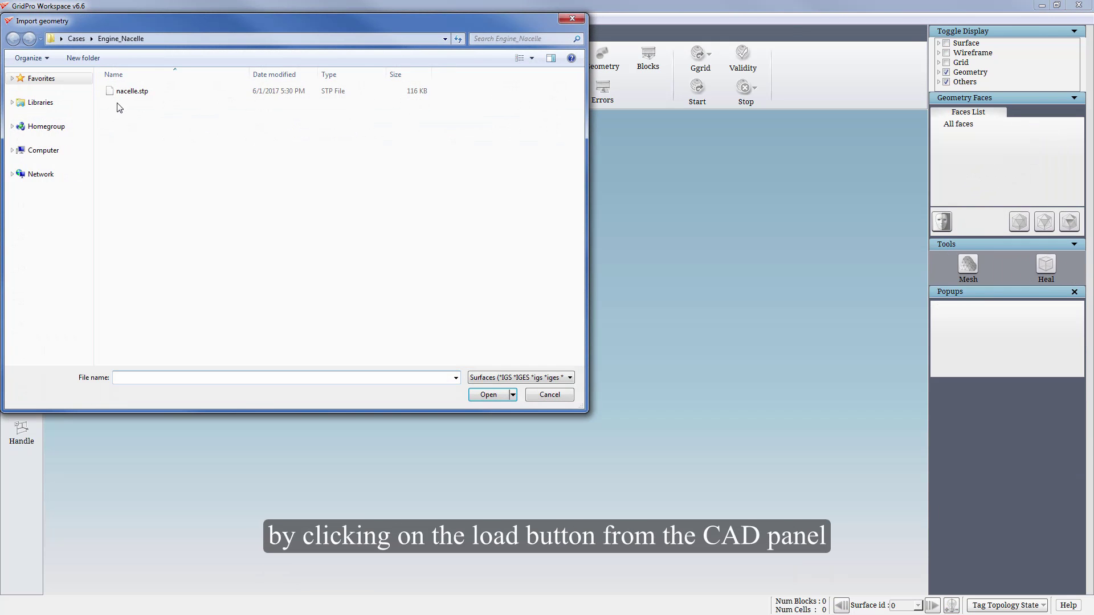
pyautogui.doubleClick(123, 94)
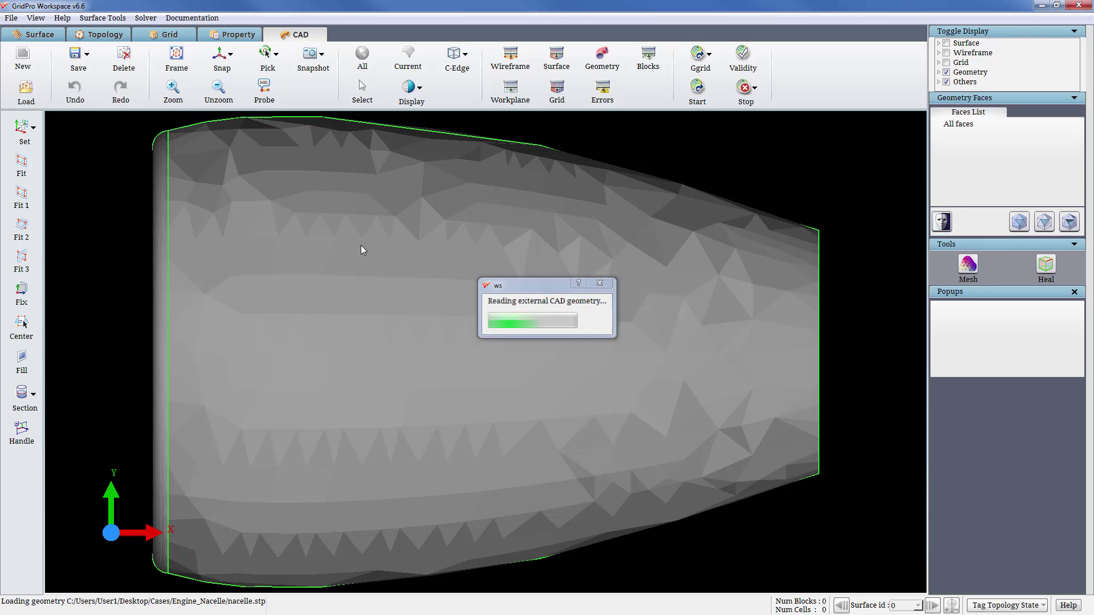
pyautogui.scroll(-5, 360, 245)
pyautogui.moveTo(338, 281); pyautogui.dragTo(598, 453)
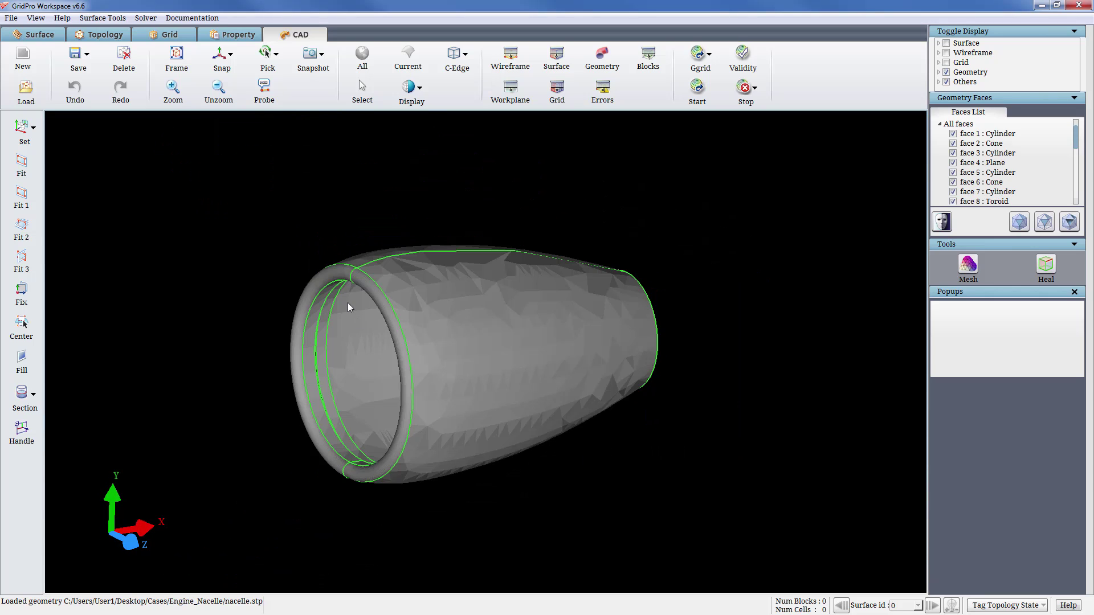
pyautogui.click(11, 18)
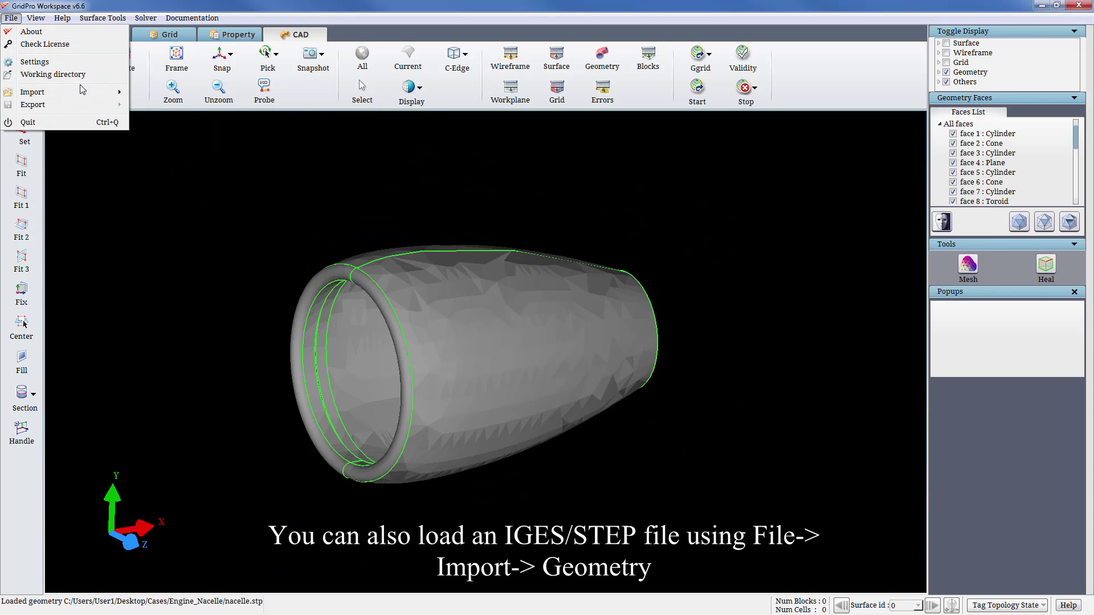
pyautogui.moveTo(97, 92)
pyautogui.moveTo(157, 99)
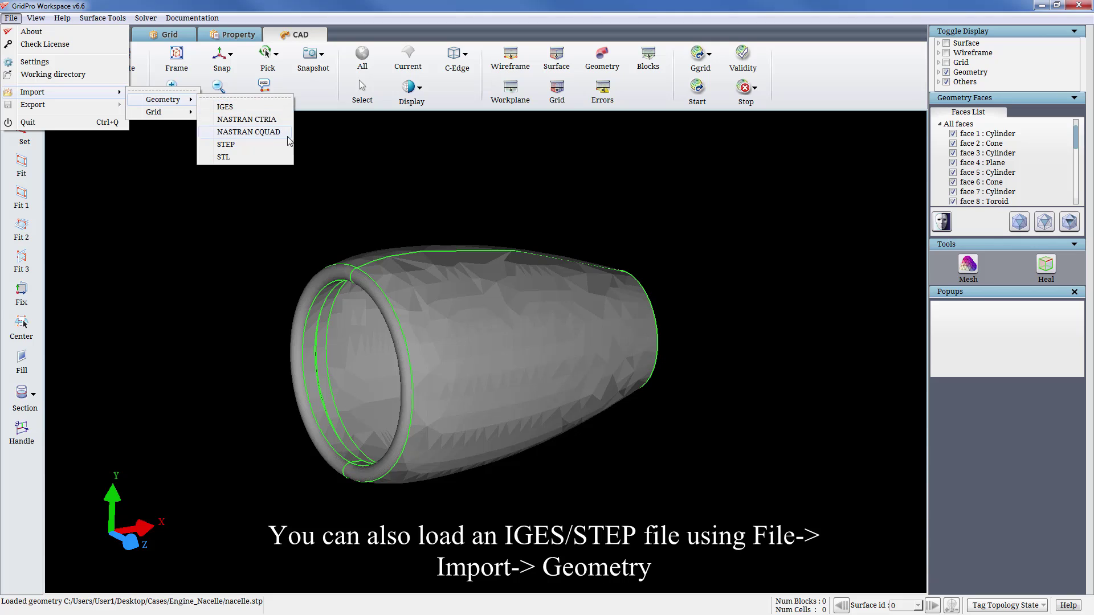
pyautogui.click(355, 159)
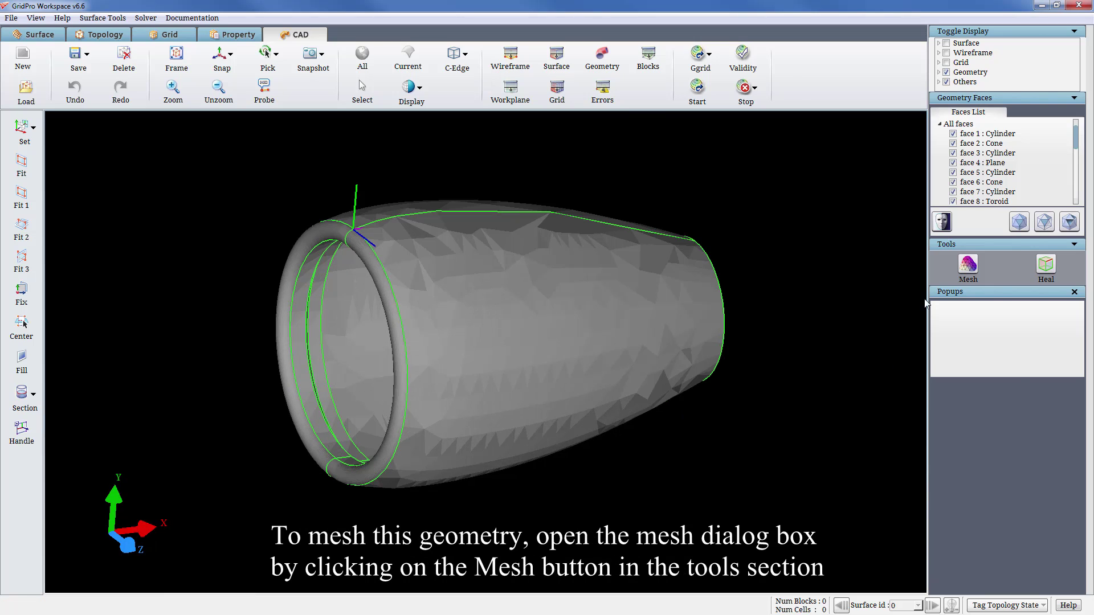
# Generate a Quality Mesh on the nacelle with max. edge length 5, facets/edge 2 and facets/curvature 6.
pyautogui.click(968, 264)
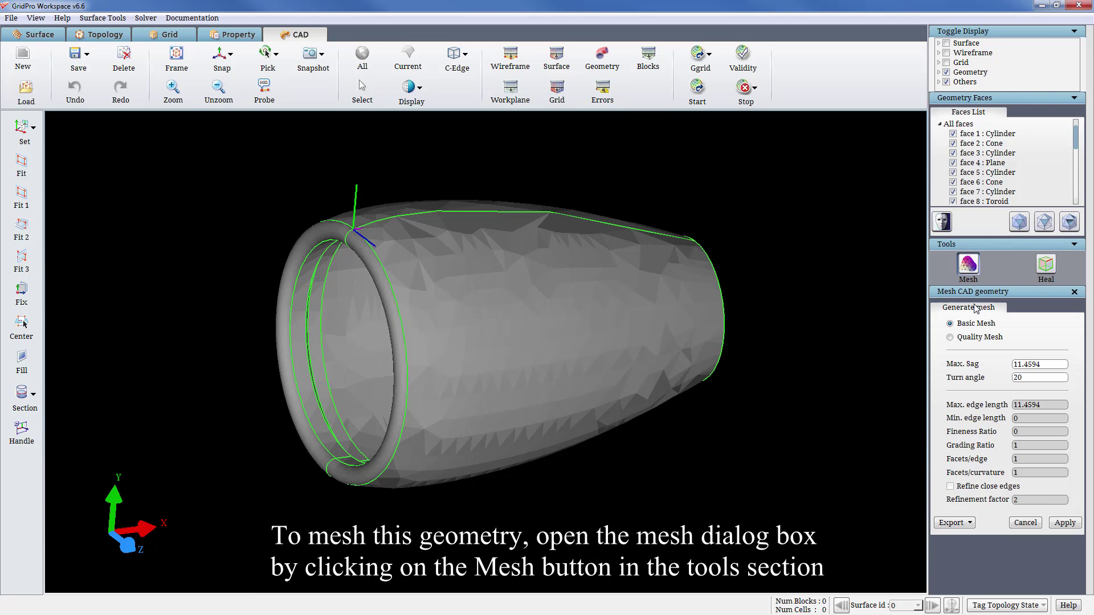
pyautogui.click(980, 338)
pyautogui.tripleClick(1044, 406)
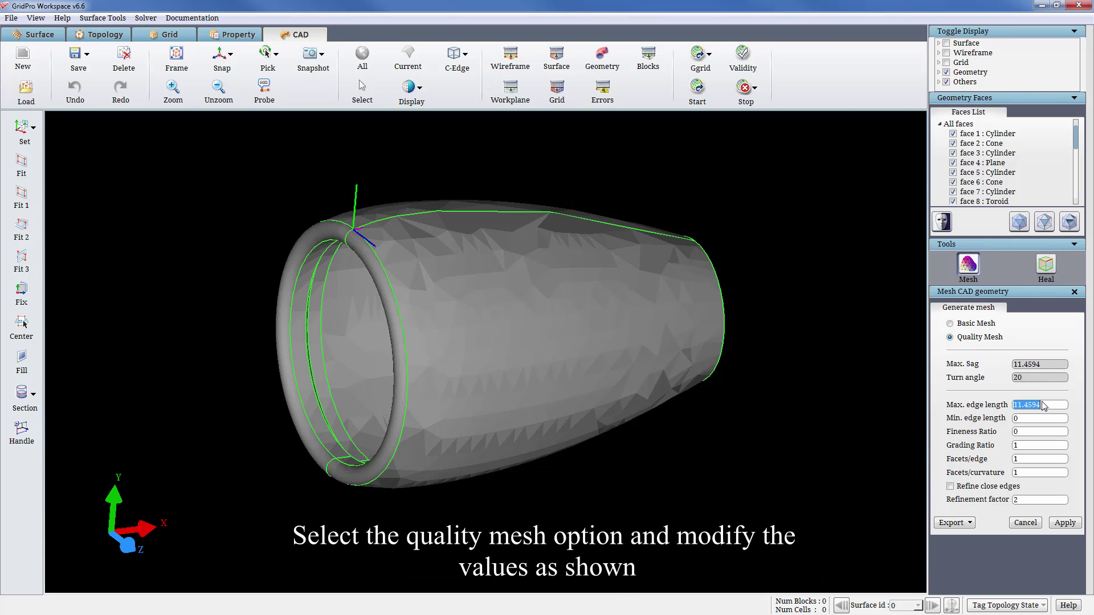
pyautogui.write('52')
pyautogui.tripleClick(1049, 473)
pyautogui.write('6')
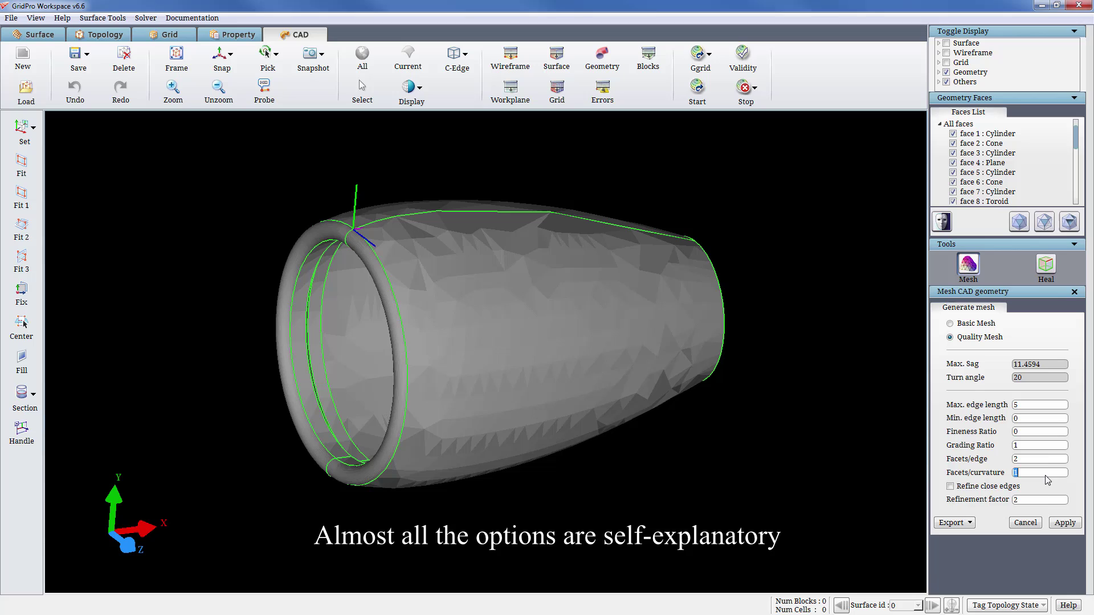
pyautogui.click(1060, 525)
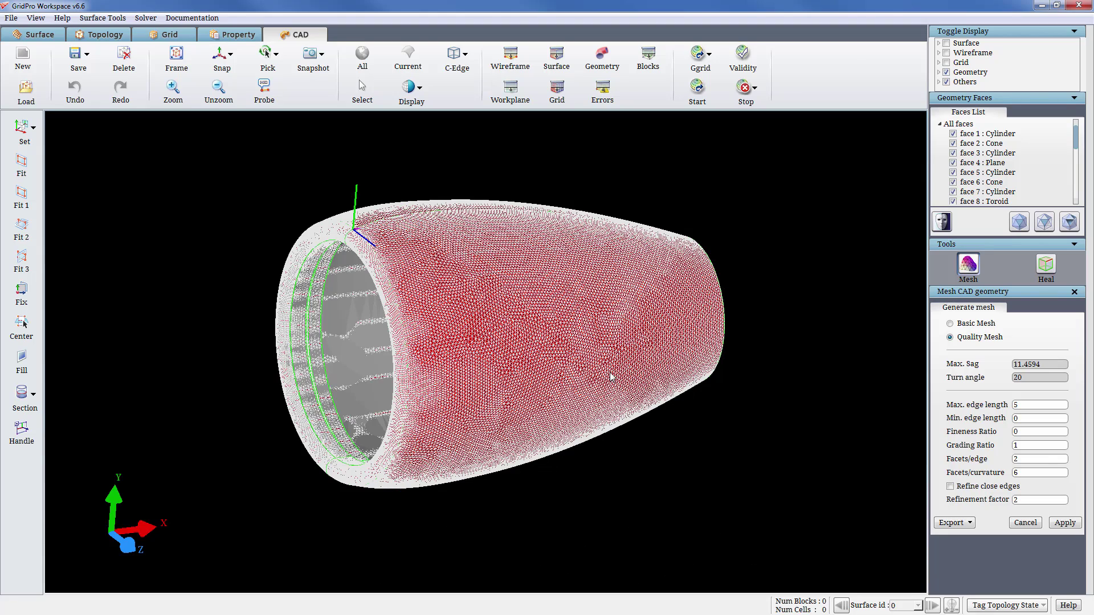
# Hide the CAD geometry's faces to expose the surface mesh on the nacelle.
pyautogui.moveTo(312, 201); pyautogui.dragTo(414, 280)
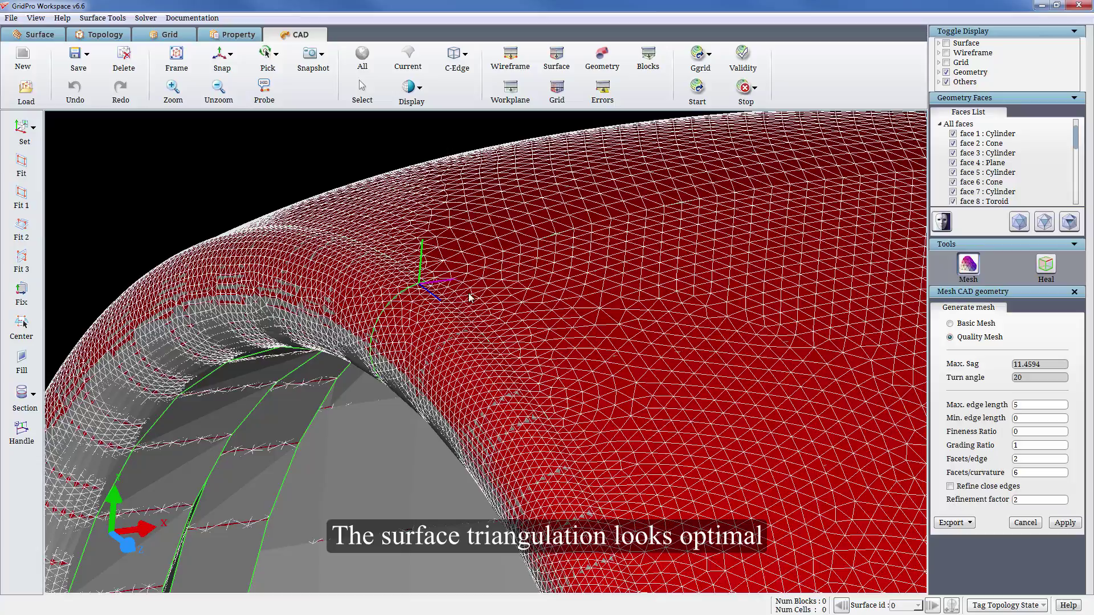
pyautogui.click(939, 71)
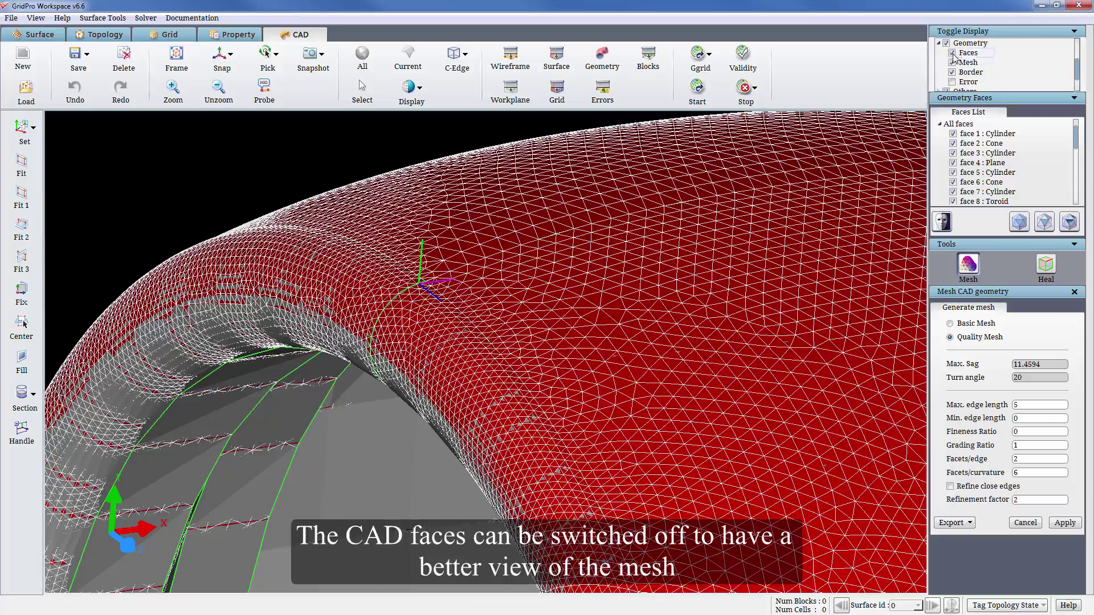
pyautogui.click(951, 53)
# Inspect the triangulation around the nacelle lip and export the generated mesh with the Load as a surface option.
pyautogui.scroll(-5, 624, 341)
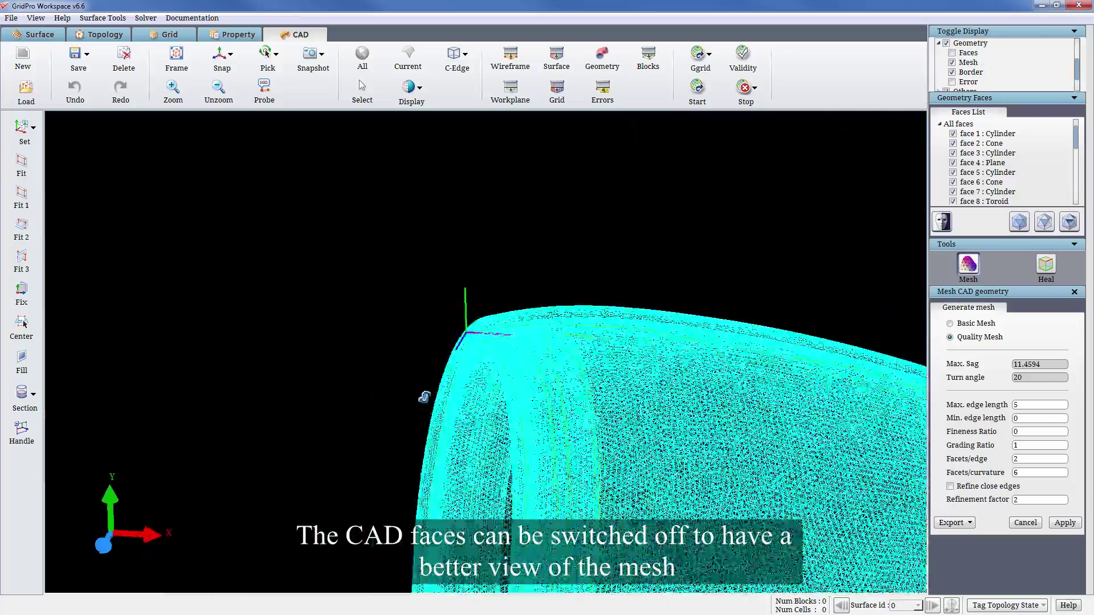
pyautogui.moveTo(655, 427); pyautogui.dragTo(671, 448)
pyautogui.scroll(5, 625, 507)
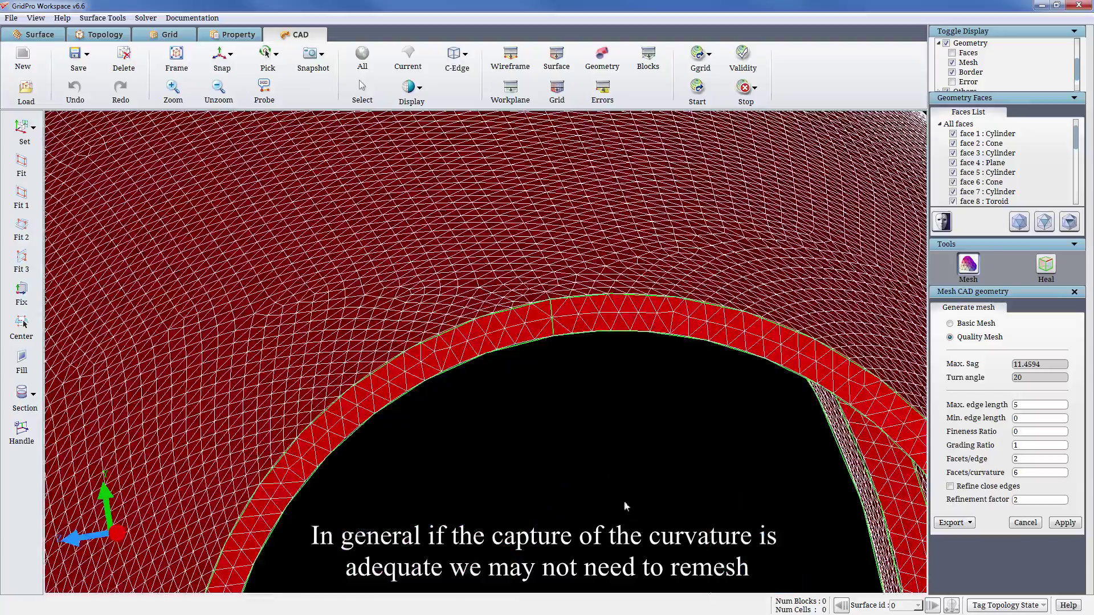
pyautogui.scroll(-5, 379, 361)
pyautogui.moveTo(274, 355); pyautogui.dragTo(606, 254)
pyautogui.moveTo(304, 201); pyautogui.dragTo(448, 388, button='middle')
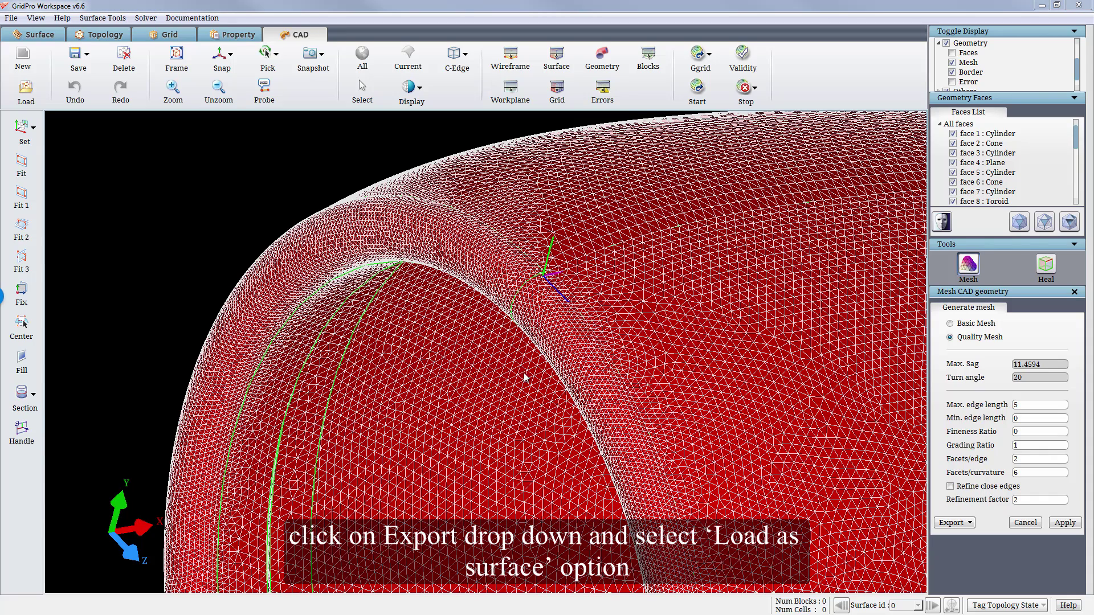
pyautogui.click(973, 524)
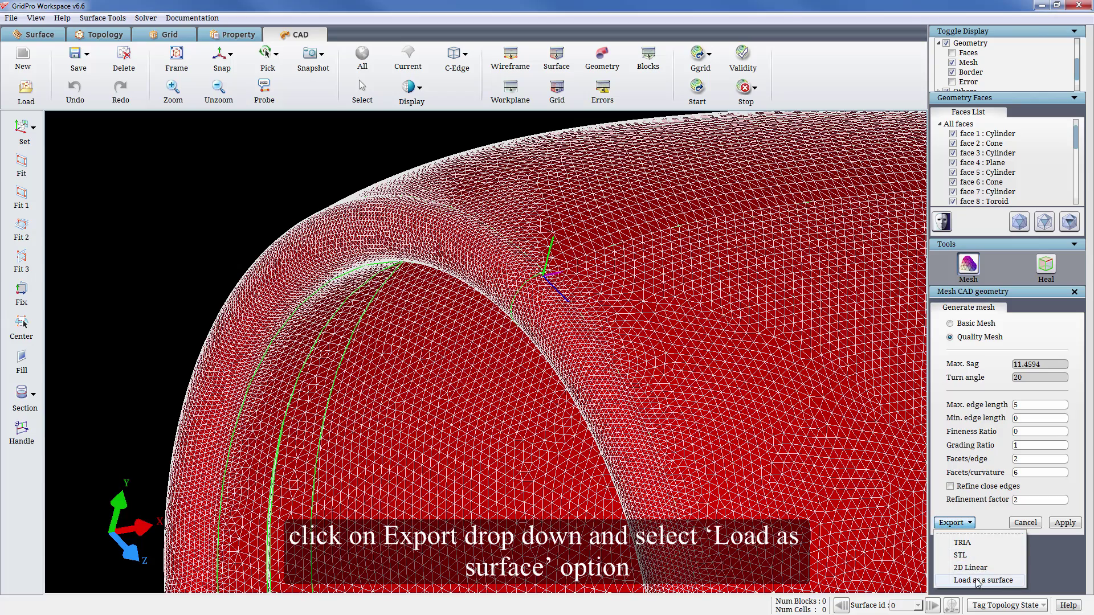
pyautogui.click(1008, 581)
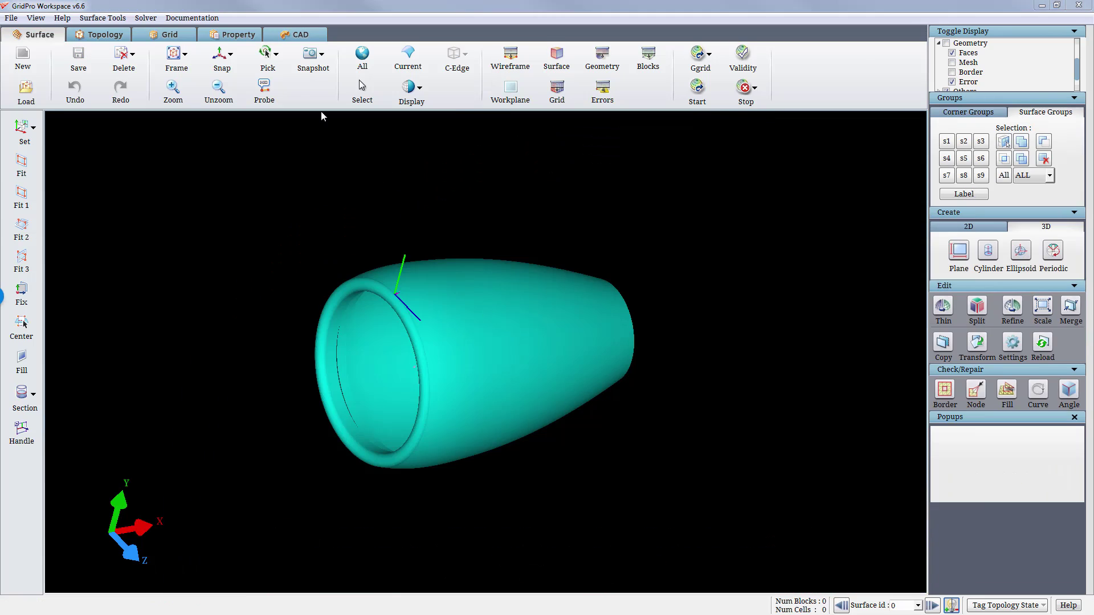
# Snap the view square to the XY plane and clip the nacelle at the workplane with the -ve section option.
pyautogui.click(220, 54)
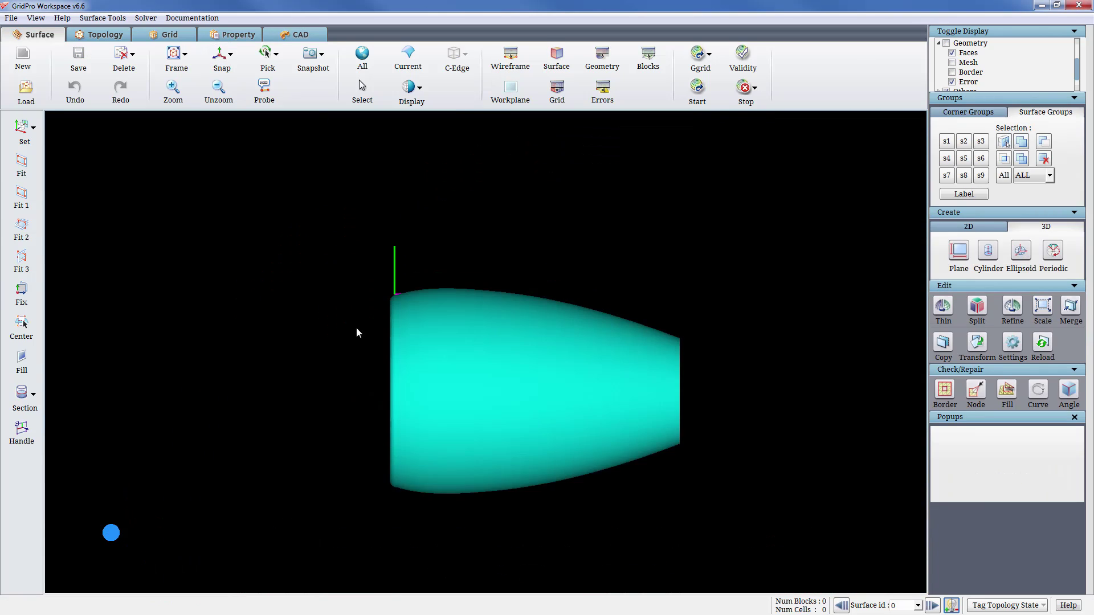
pyautogui.scroll(2, 365, 335)
pyautogui.moveTo(380, 299); pyautogui.dragTo(341, 244, button='middle')
pyautogui.click(25, 393)
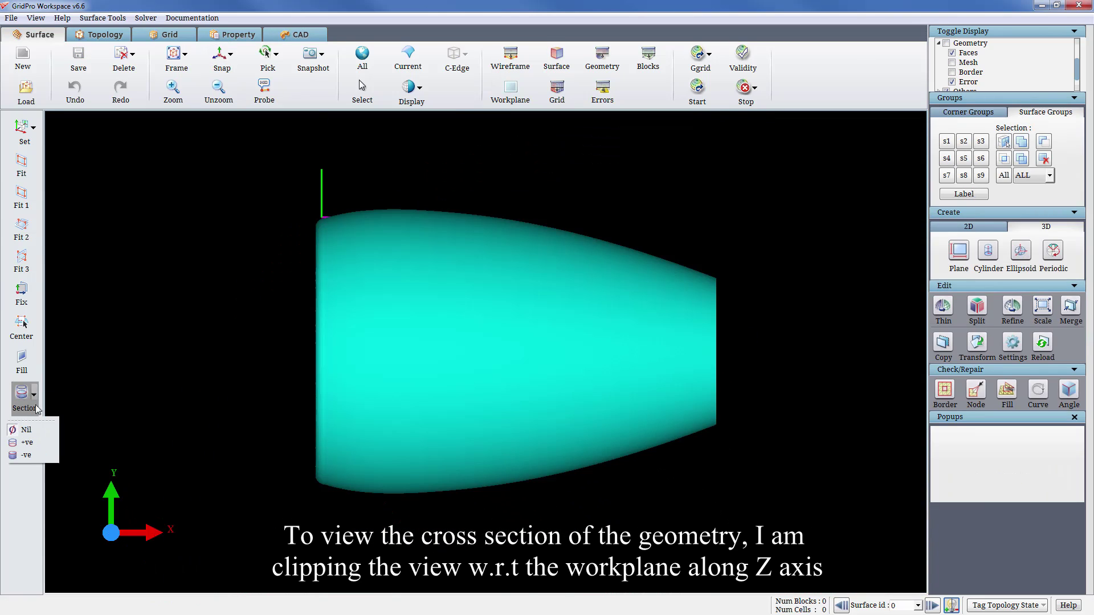
pyautogui.click(39, 461)
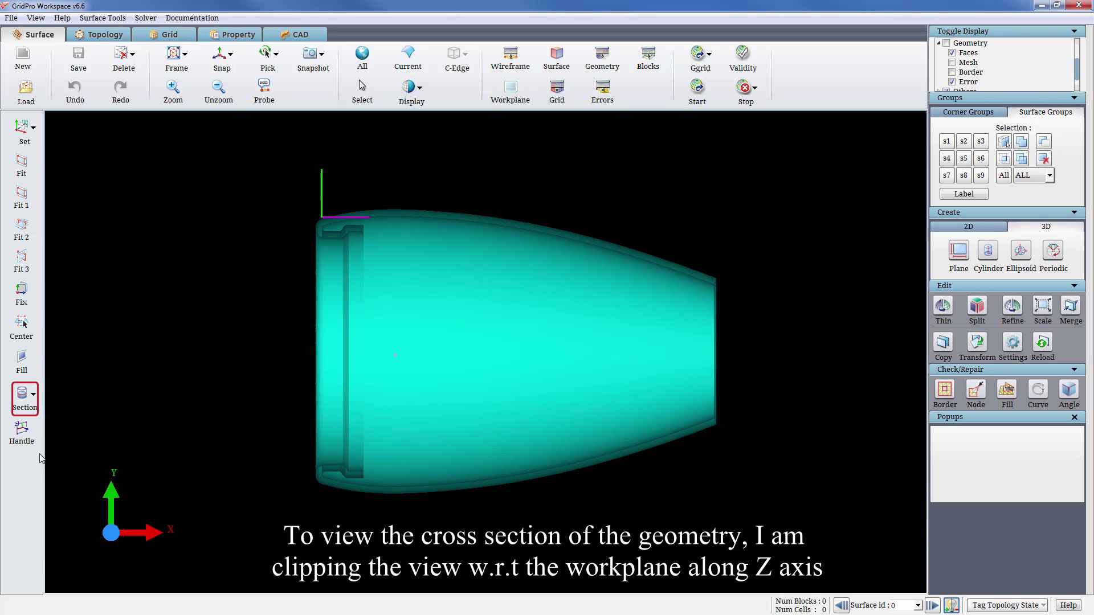
# Split the nacelle surface by feature angle, using the automatically calculated angle.
pyautogui.moveTo(405, 362)
pyautogui.mouseDown(button='middle')
pyautogui.moveTo(440, 398)
pyautogui.moveTo(407, 355)
pyautogui.mouseUp(button='middle')
pyautogui.moveTo(406, 354); pyautogui.dragTo(646, 535)
pyautogui.moveTo(339, 310); pyautogui.dragTo(358, 322)
pyautogui.scroll(5, 419, 274)
pyautogui.moveTo(305, 170); pyautogui.dragTo(430, 361, button='middle')
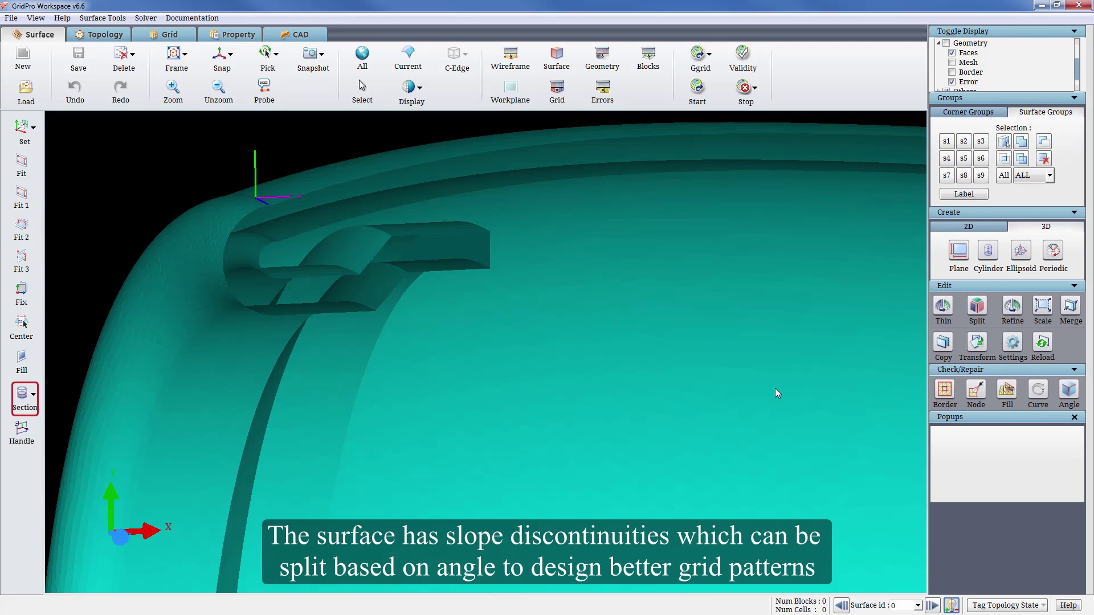
pyautogui.click(978, 308)
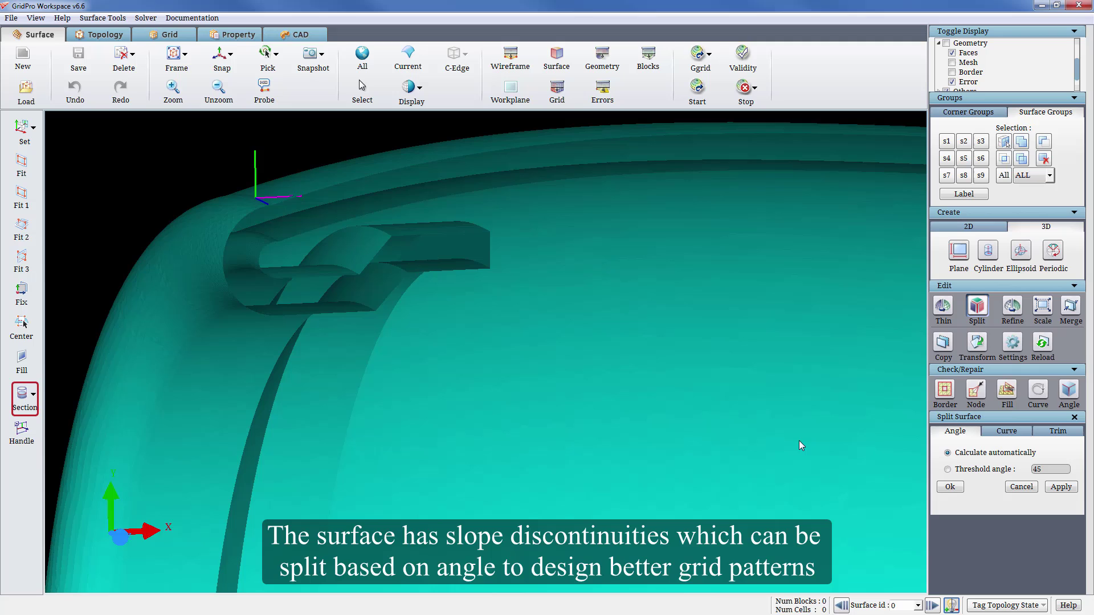
pyautogui.click(1061, 488)
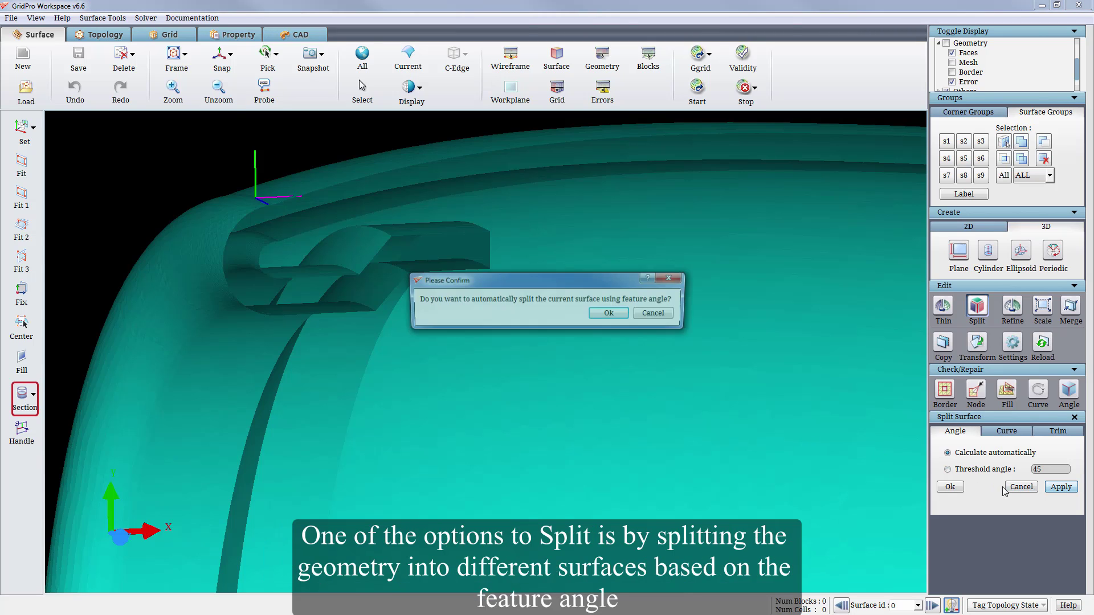
pyautogui.click(619, 315)
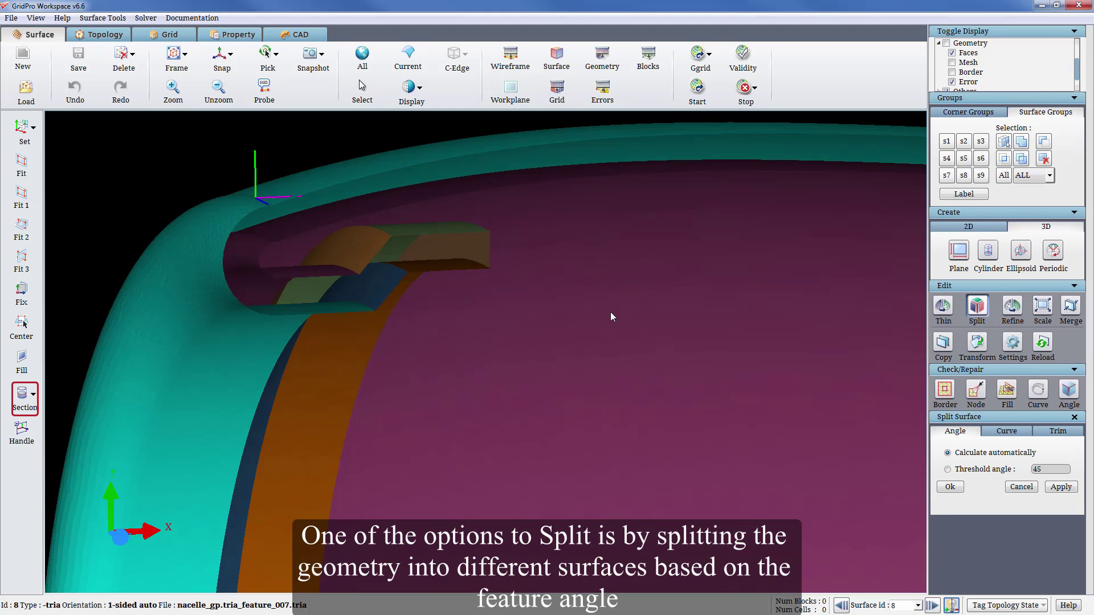
# Examine the split surfaces along the sectioned nacelle, from the front lip to the rear edge, ending in a straight side view.
pyautogui.scroll(-6, 490, 281)
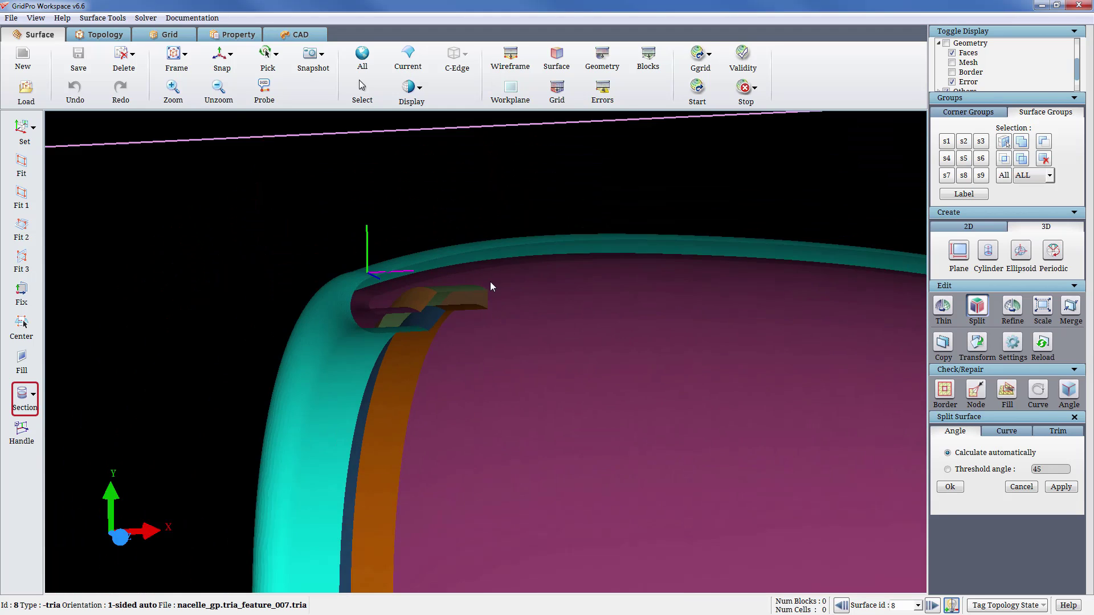
pyautogui.moveTo(760, 446); pyautogui.dragTo(535, 312, button='middle')
pyautogui.moveTo(767, 342); pyautogui.dragTo(430, 356)
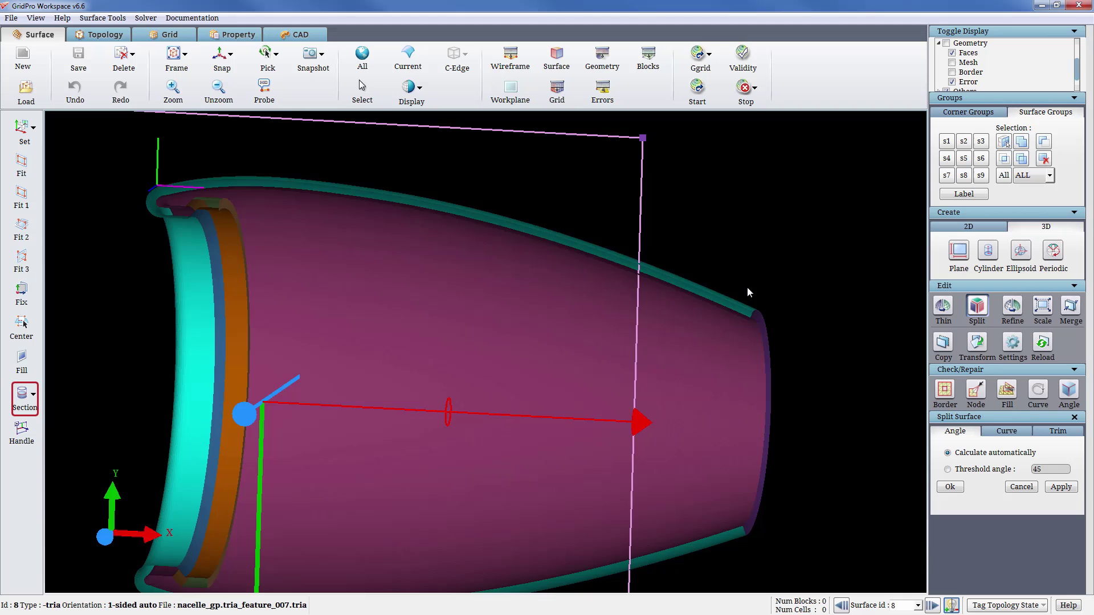
pyautogui.moveTo(747, 289); pyautogui.dragTo(502, 302, button='middle')
pyautogui.scroll(6, 767, 353)
pyautogui.scroll(-5, 490, 347)
pyautogui.moveTo(496, 349); pyautogui.dragTo(864, 440, button='middle')
pyautogui.moveTo(456, 353); pyautogui.dragTo(832, 436, button='middle')
pyautogui.moveTo(354, 322); pyautogui.dragTo(487, 346, button='middle')
pyautogui.moveTo(487, 346); pyautogui.dragTo(473, 341)
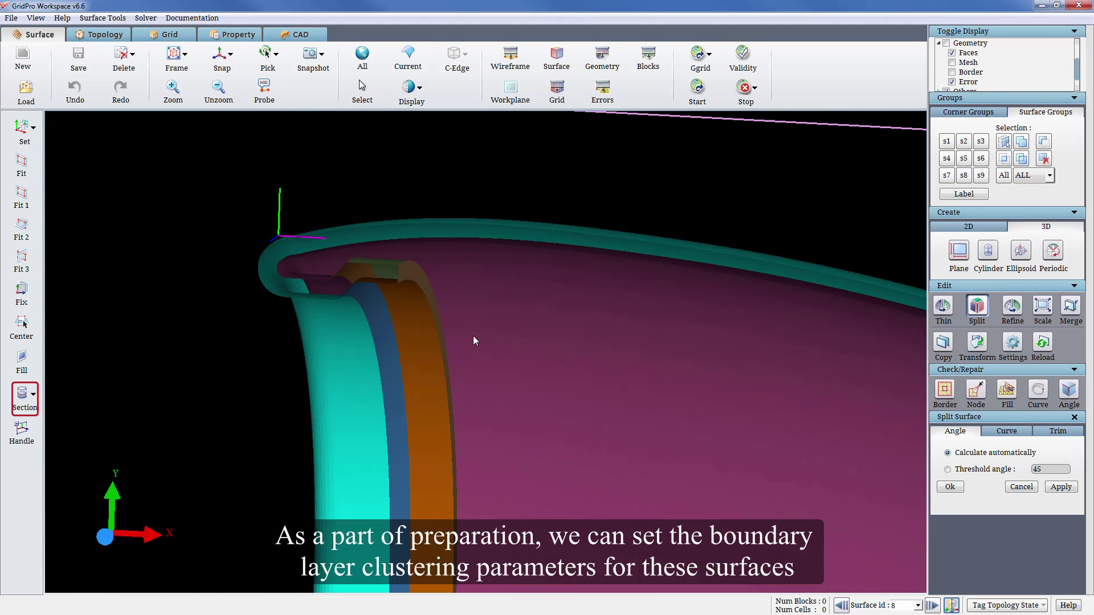
pyautogui.click(220, 54)
pyautogui.moveTo(527, 347); pyautogui.dragTo(418, 264, button='middle')
pyautogui.scroll(-4, 535, 344)
pyautogui.moveTo(574, 353); pyautogui.dragTo(415, 259, button='middle')
pyautogui.scroll(-1, 416, 257)
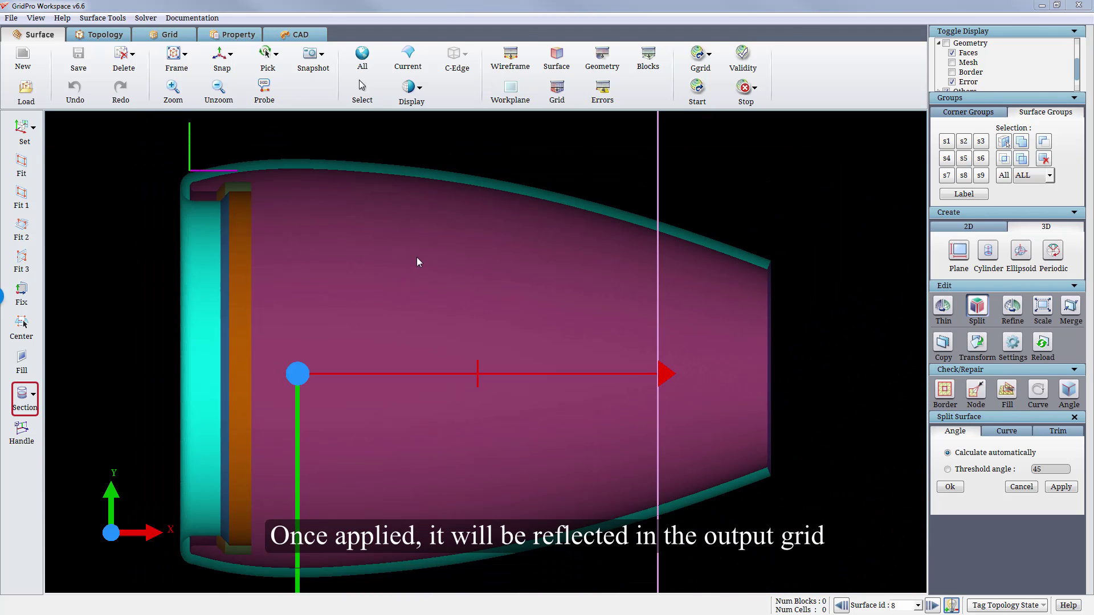
# Enable the advanced options in the surface parameters and set the off wall spacing of surface 8 to 0.001.
pyautogui.click(1013, 343)
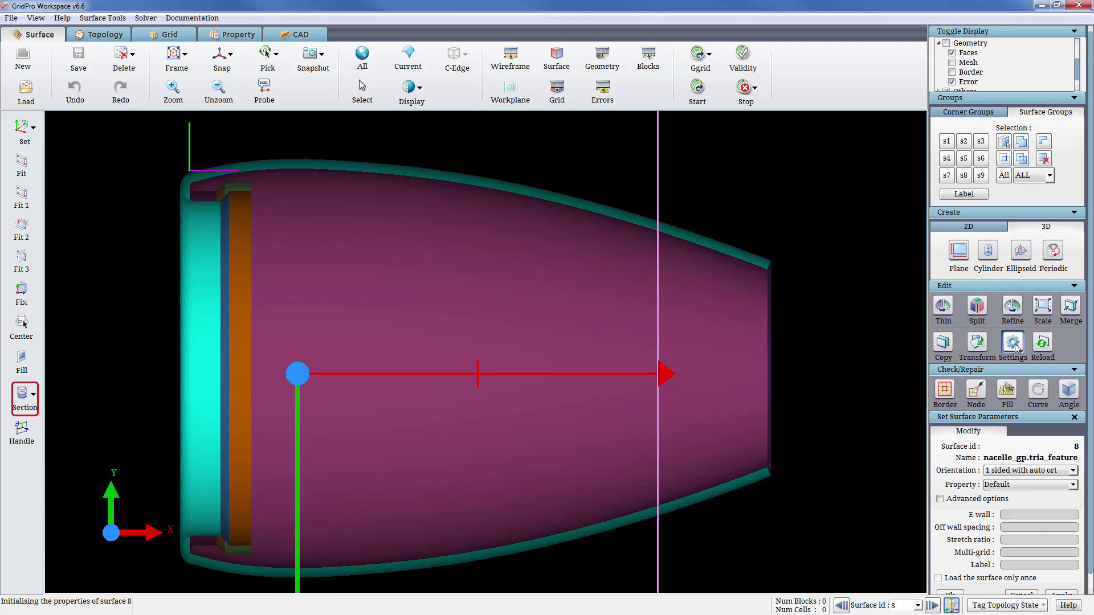
pyautogui.click(992, 486)
pyautogui.click(1018, 516)
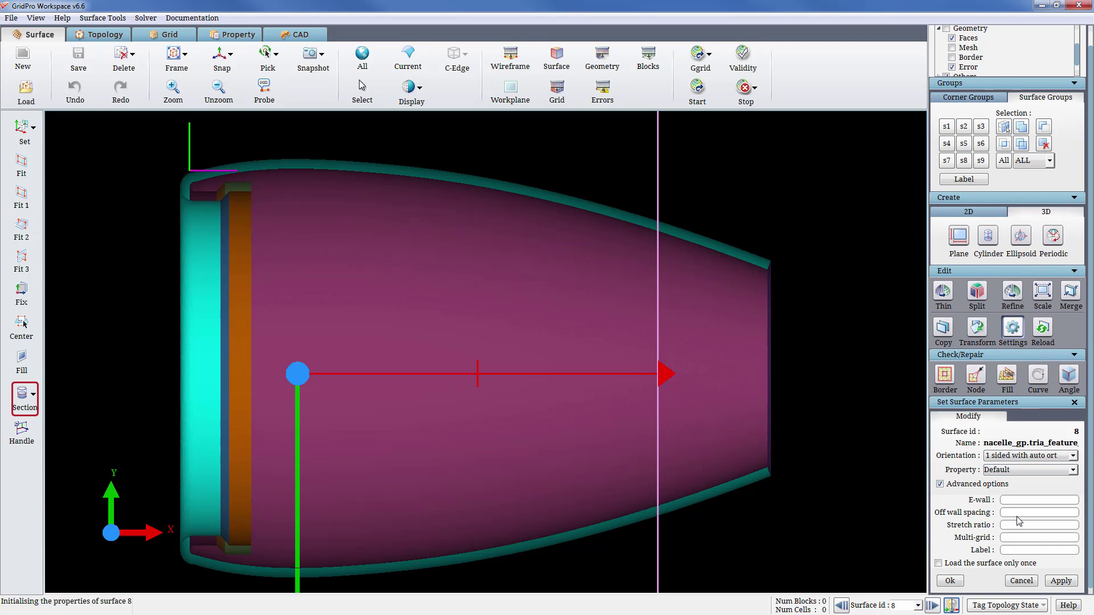
pyautogui.write('0.001')
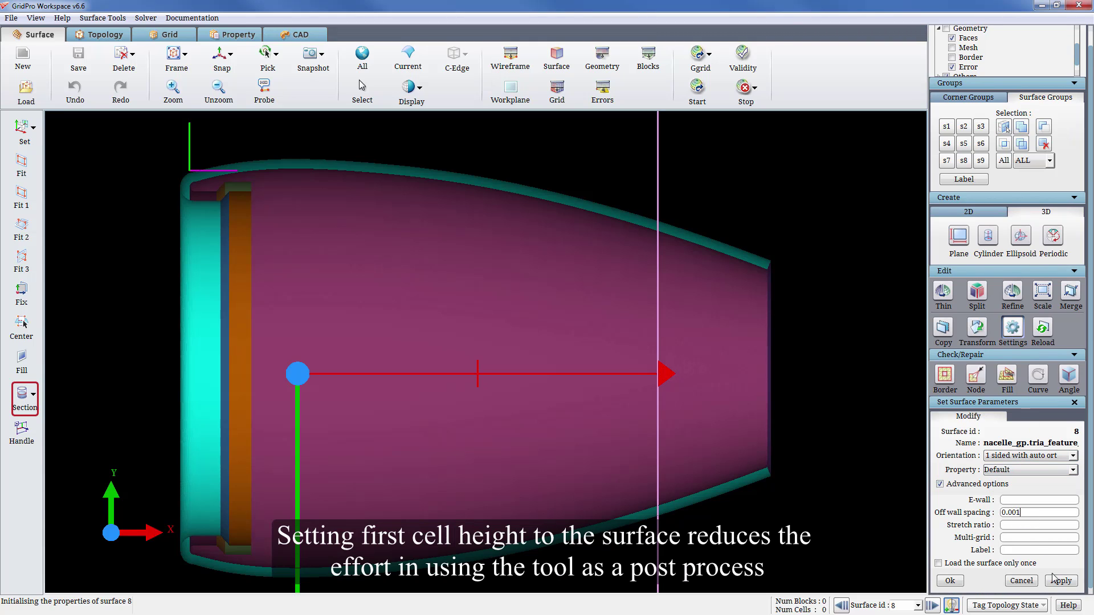
pyautogui.click(1061, 581)
# Set the off wall spacing of surface 1 to 0.001, and move on to surface 2.
pyautogui.click(933, 607)
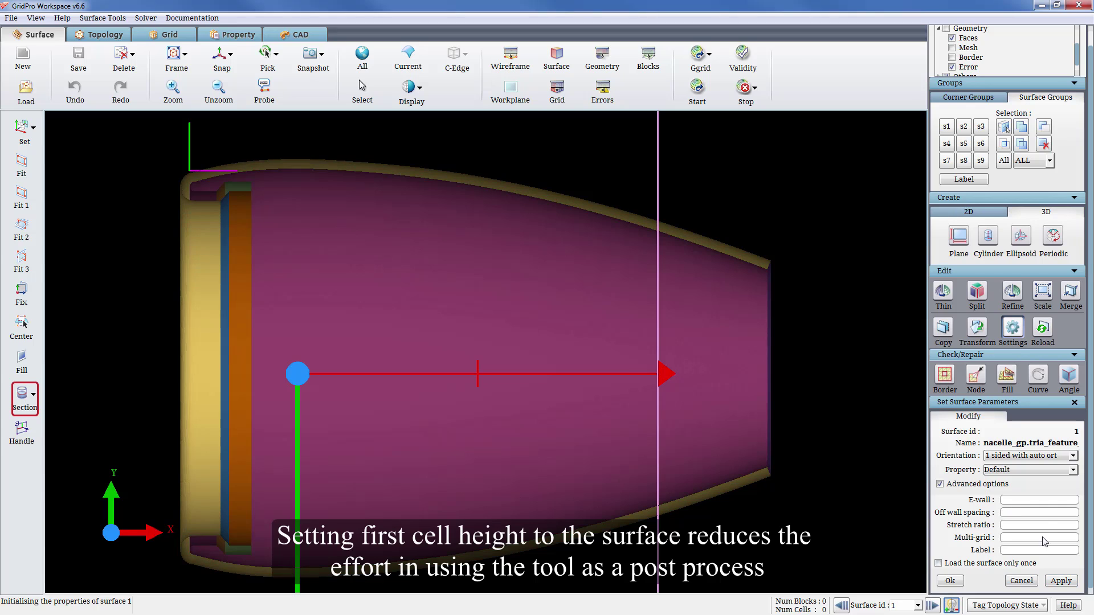
pyautogui.click(1034, 515)
pyautogui.write('0.001')
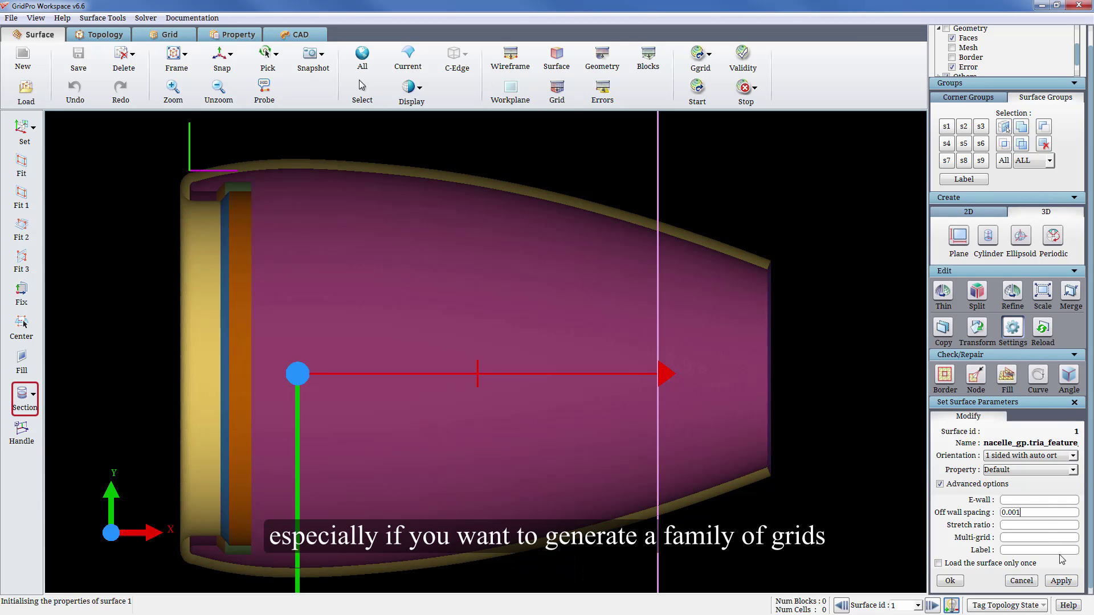
pyautogui.click(1060, 582)
pyautogui.click(933, 605)
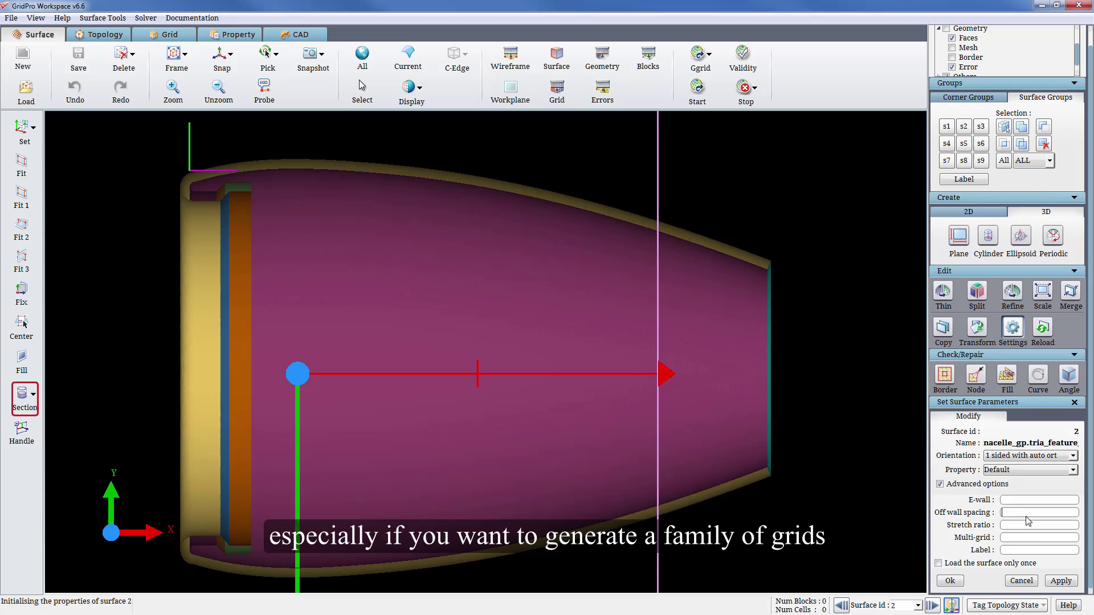
# Set the off wall spacing of surfaces 2 and 3 to 0.001.
pyautogui.write('0.001')
pyautogui.click(1060, 581)
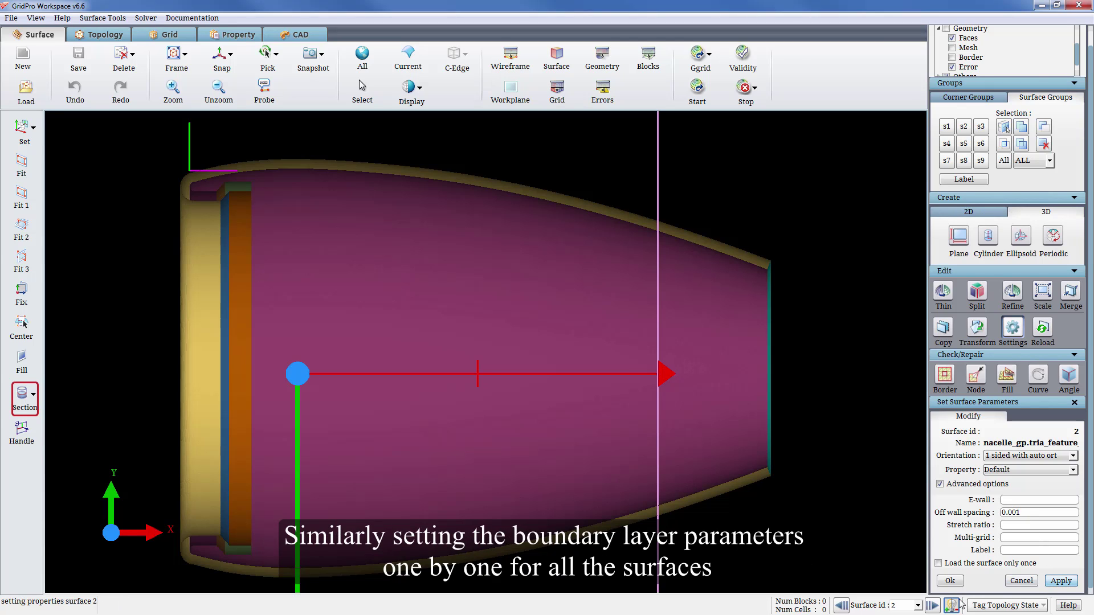
pyautogui.click(934, 605)
pyautogui.click(1023, 514)
pyautogui.write('0.001')
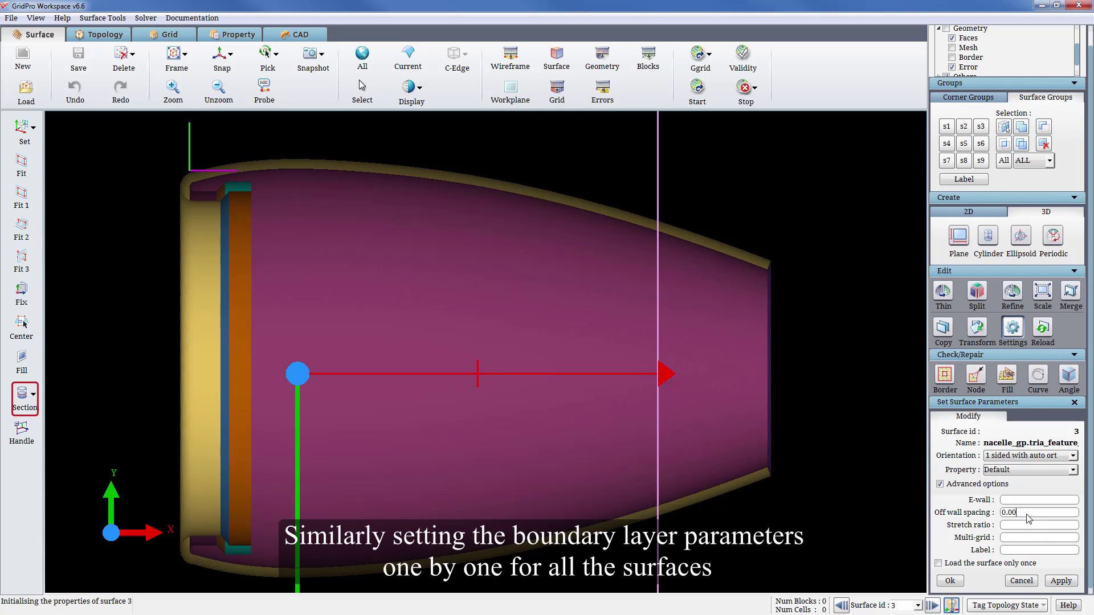
pyautogui.click(1061, 581)
# Set the off wall spacing of surfaces 4 and 5 to 0.001.
pyautogui.click(934, 606)
pyautogui.click(1016, 513)
pyautogui.write('0.001')
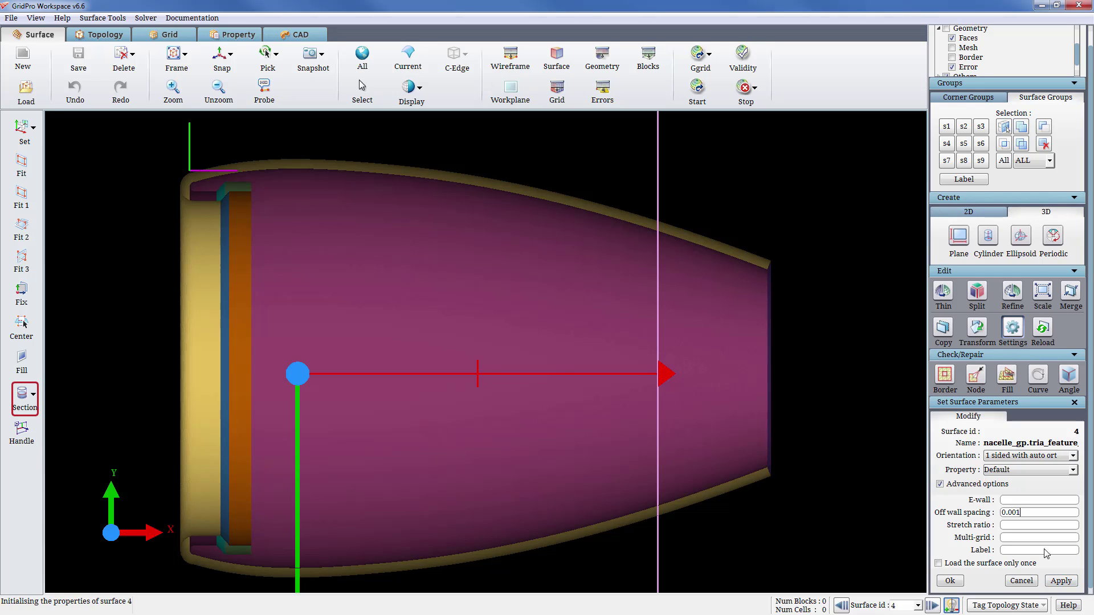
pyautogui.click(1061, 581)
pyautogui.click(933, 606)
pyautogui.click(1026, 515)
pyautogui.write('0.001')
pyautogui.click(1061, 581)
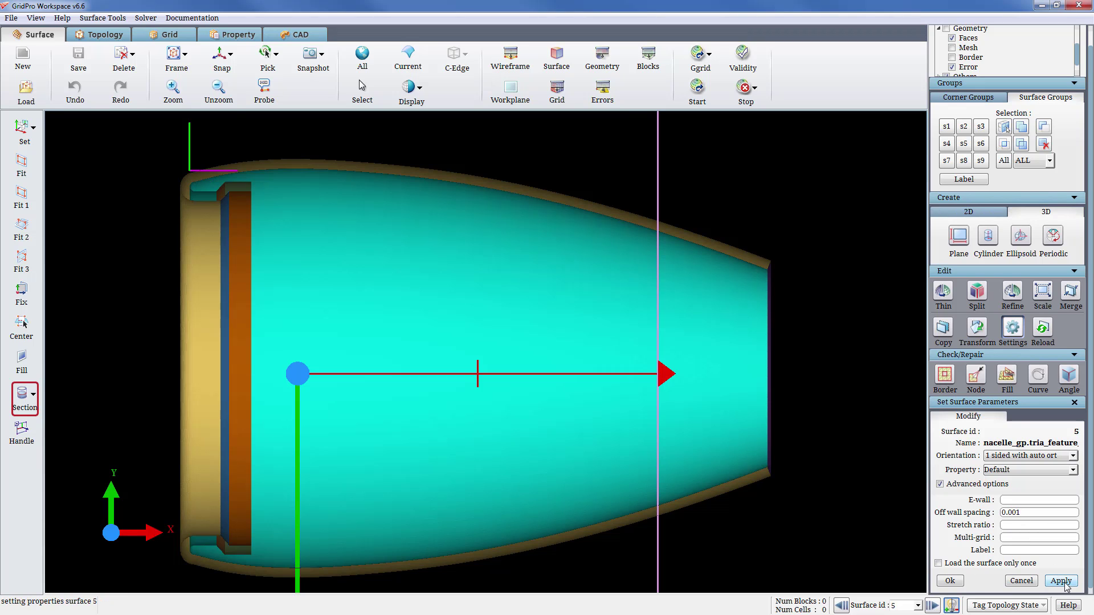
# Set the off wall spacing of surfaces 6 and 7 to 0.001 and close the surface parameters.
pyautogui.click(933, 606)
pyautogui.click(1042, 516)
pyautogui.write('0.001')
pyautogui.click(1061, 580)
pyautogui.click(933, 606)
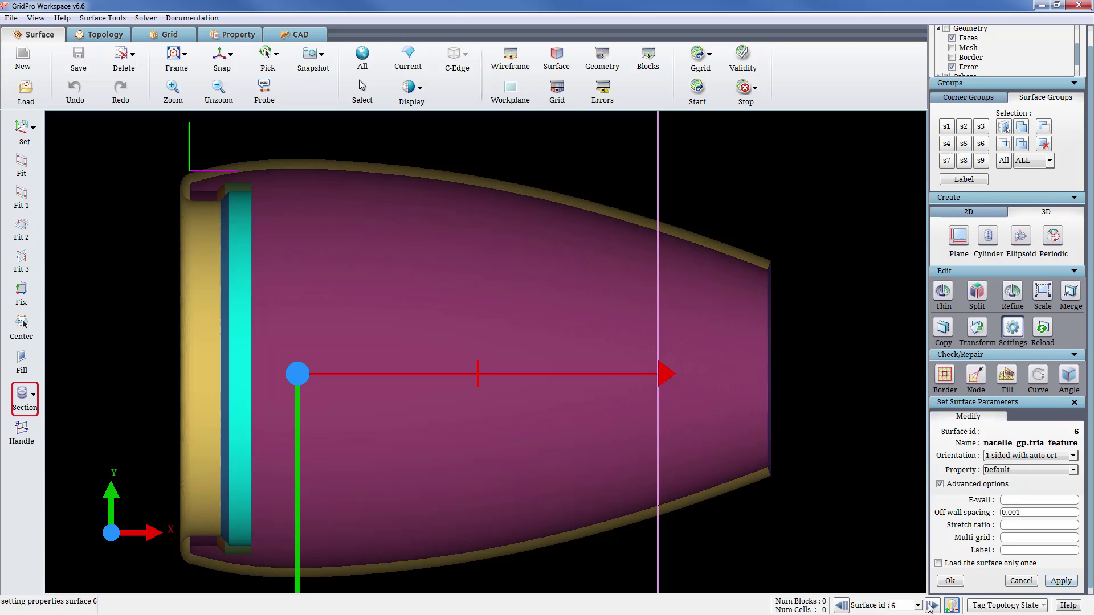
pyautogui.click(1024, 514)
pyautogui.write('0.001')
pyautogui.click(1061, 580)
pyautogui.click(933, 605)
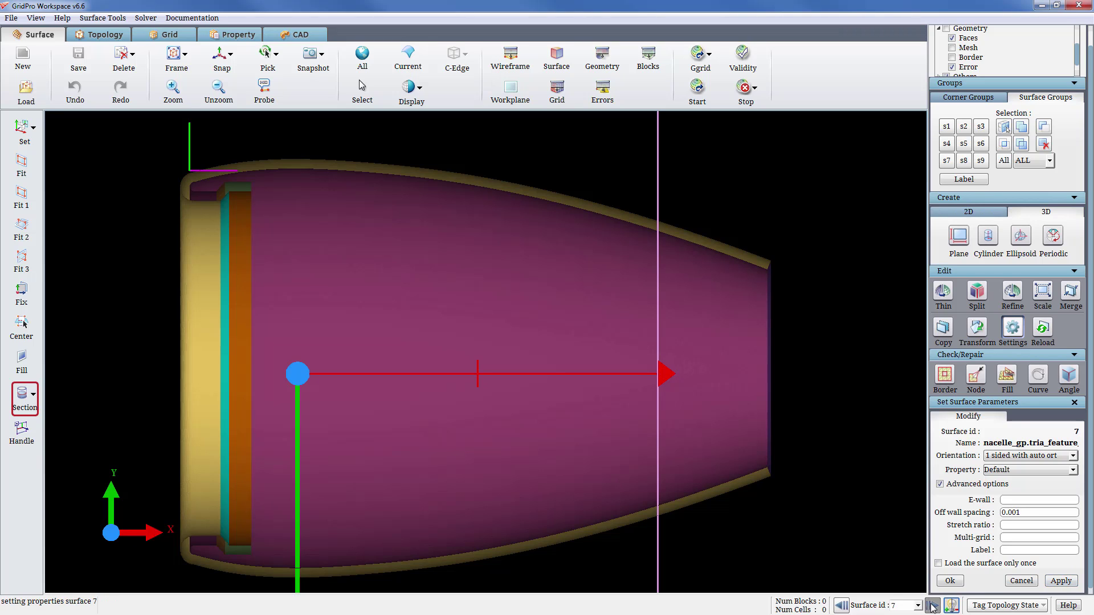
pyautogui.click(935, 606)
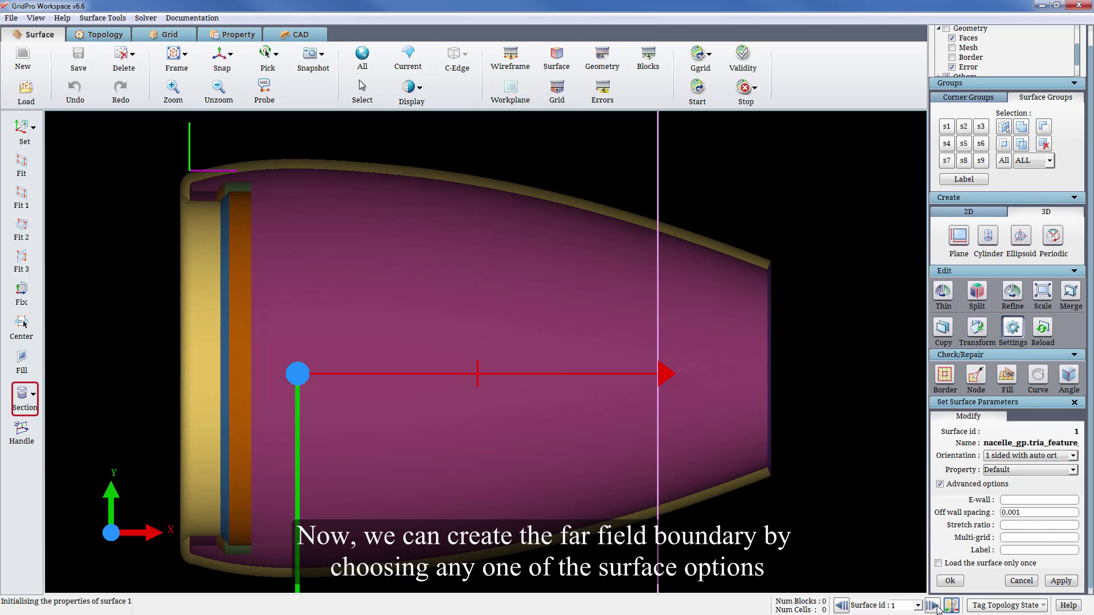
pyautogui.click(1074, 402)
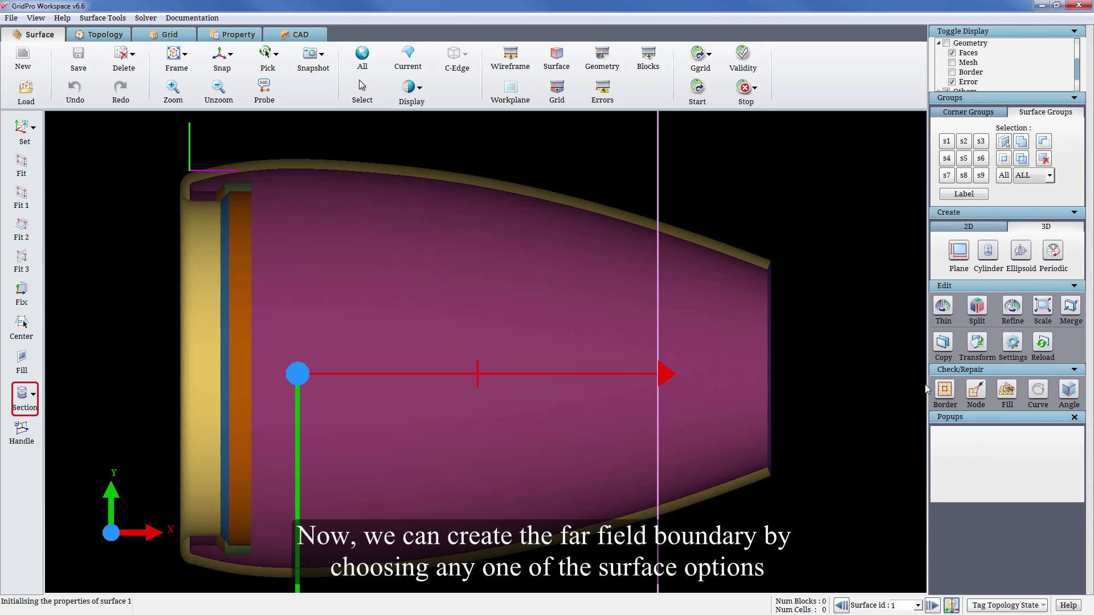
# Create a spherical far-field ellipsoid centred at X 100, Y 0, Z 0 with a radius of 2000 on all three axes.
pyautogui.moveTo(385, 291); pyautogui.dragTo(520, 385)
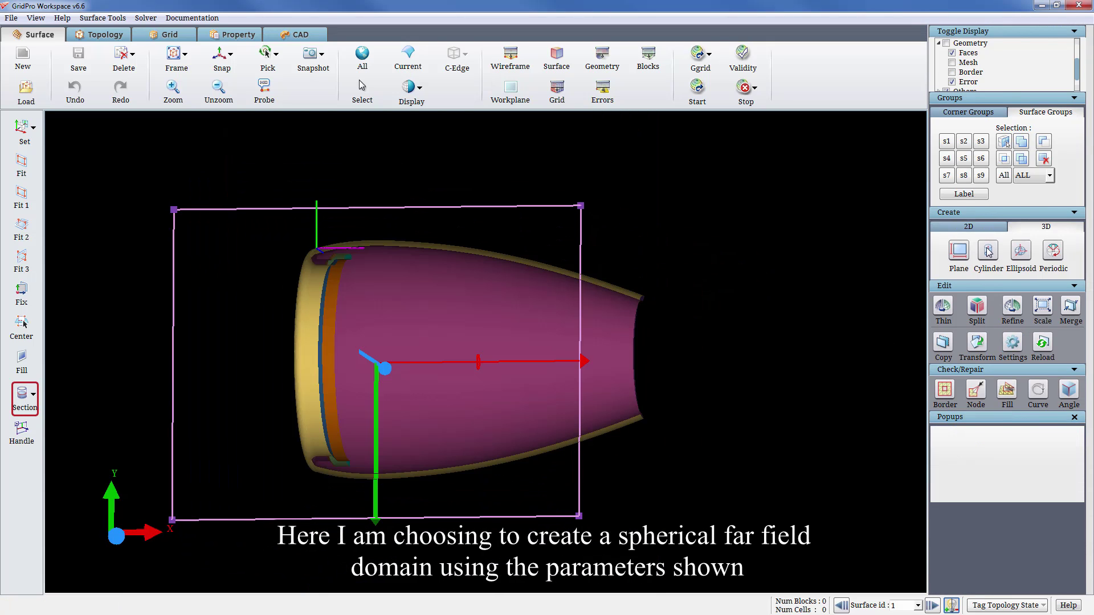
pyautogui.click(1021, 251)
pyautogui.doubleClick(996, 473)
pyautogui.write('100')
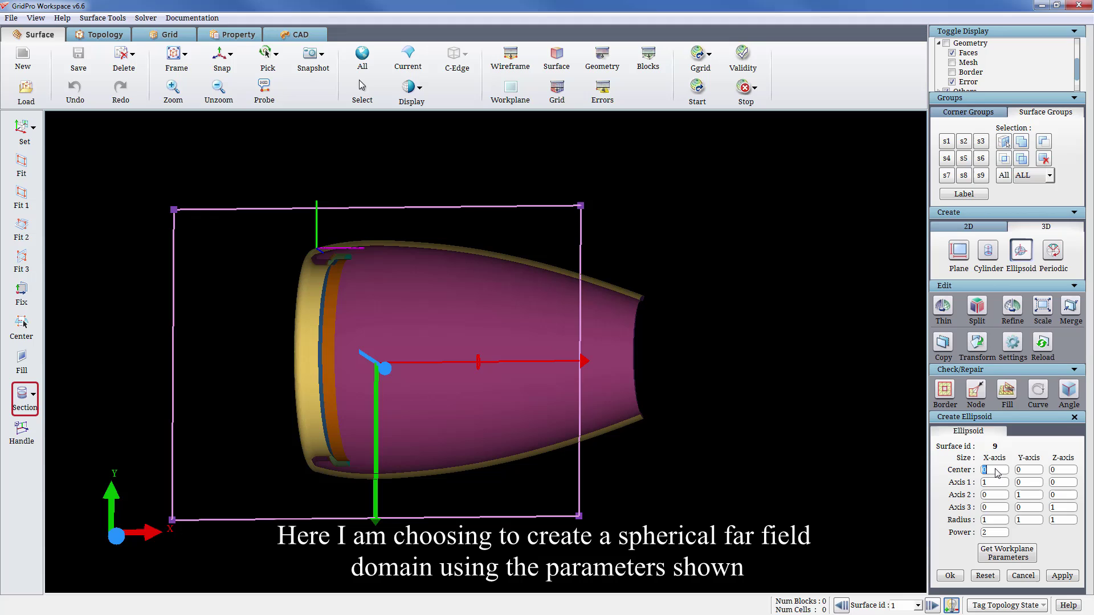
pyautogui.write('2000')
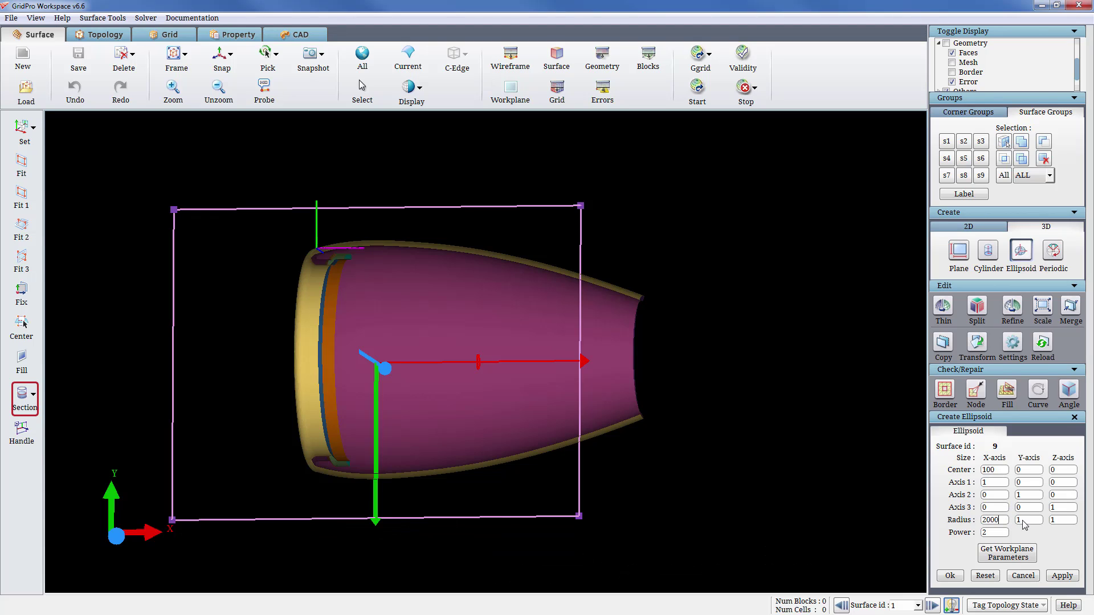
pyautogui.click(1025, 521)
pyautogui.write('2000')
pyautogui.doubleClick(1061, 521)
pyautogui.click(1063, 576)
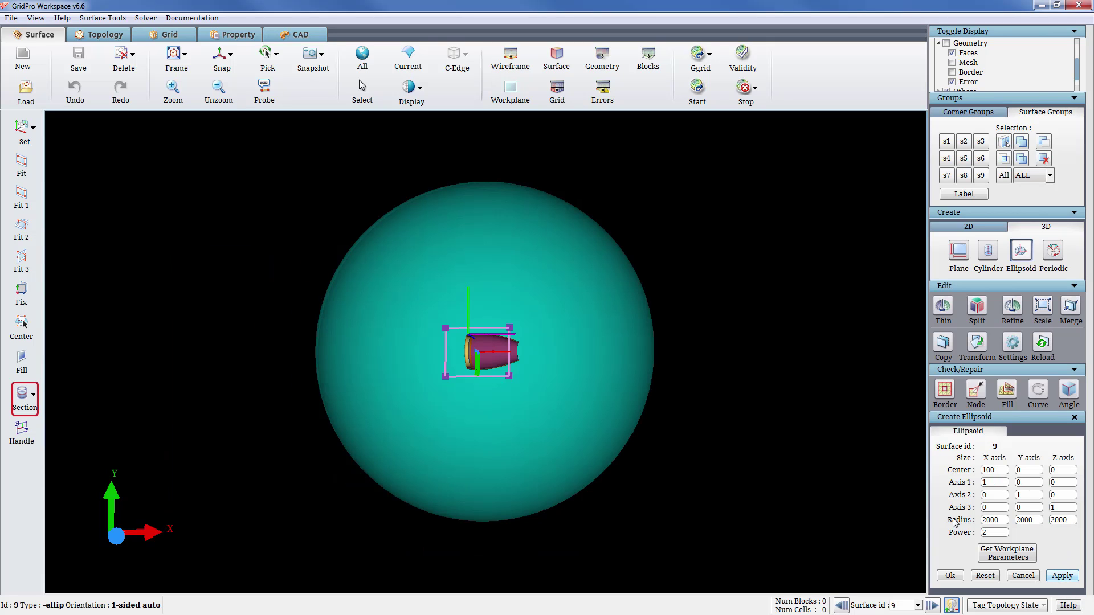
# Examine the spherical far field around the nacelle, both close up and as a whole.
pyautogui.moveTo(496, 438); pyautogui.dragTo(528, 429)
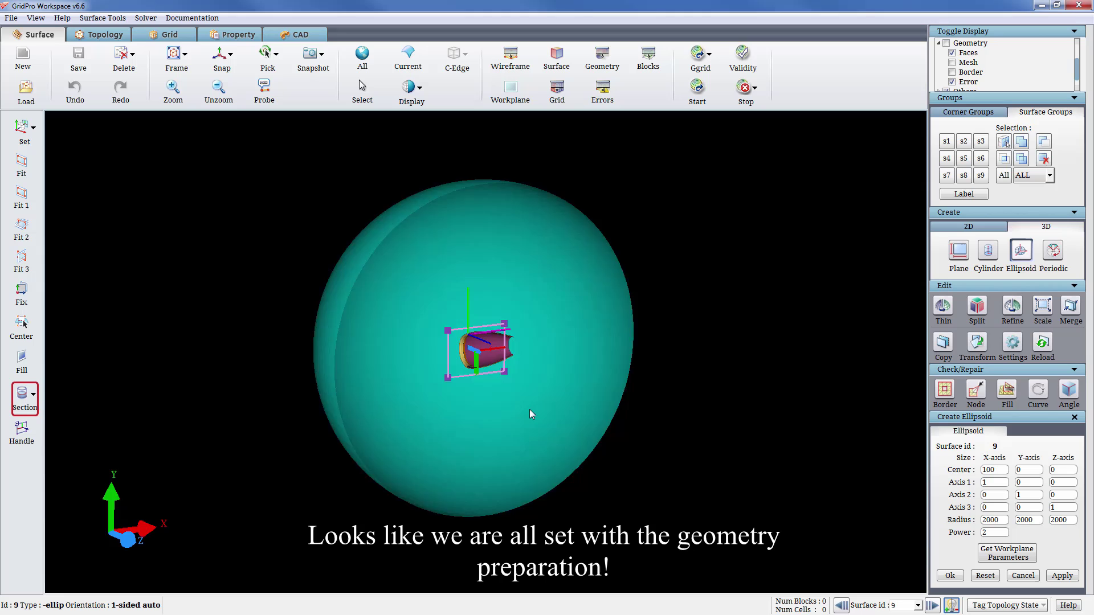
pyautogui.scroll(5, 472, 368)
pyautogui.scroll(4, 442, 285)
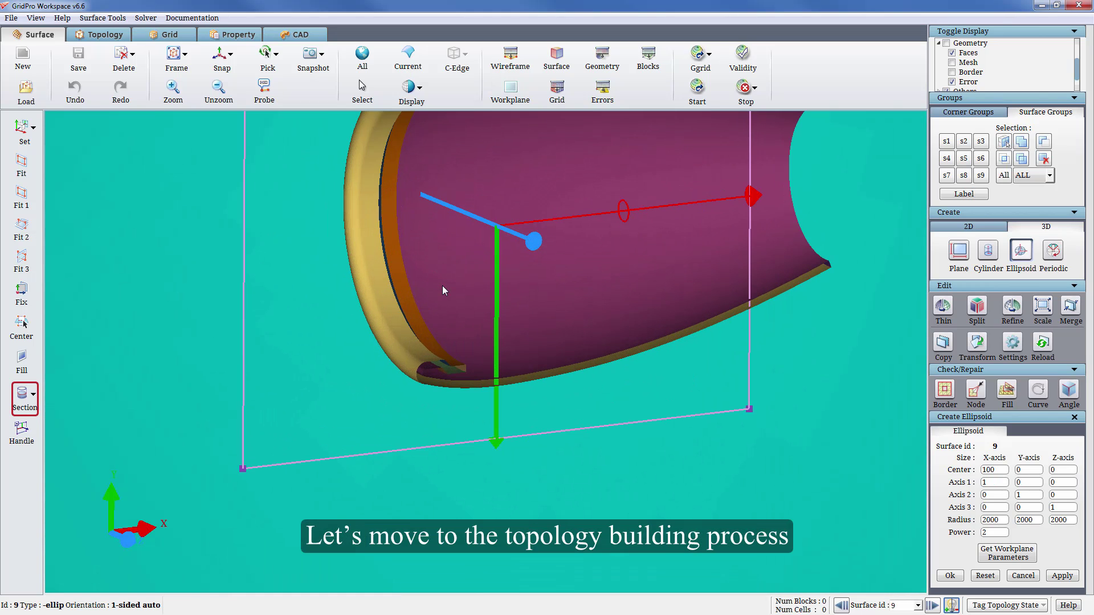
pyautogui.scroll(-7, 442, 285)
pyautogui.scroll(-3, 442, 286)
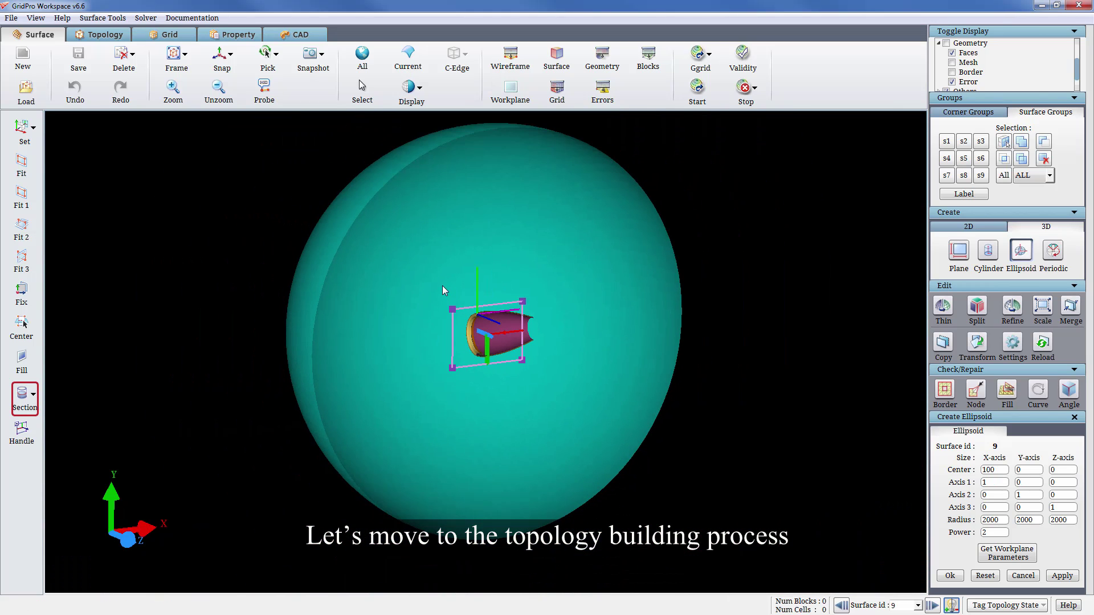
pyautogui.moveTo(590, 395); pyautogui.dragTo(300, 249)
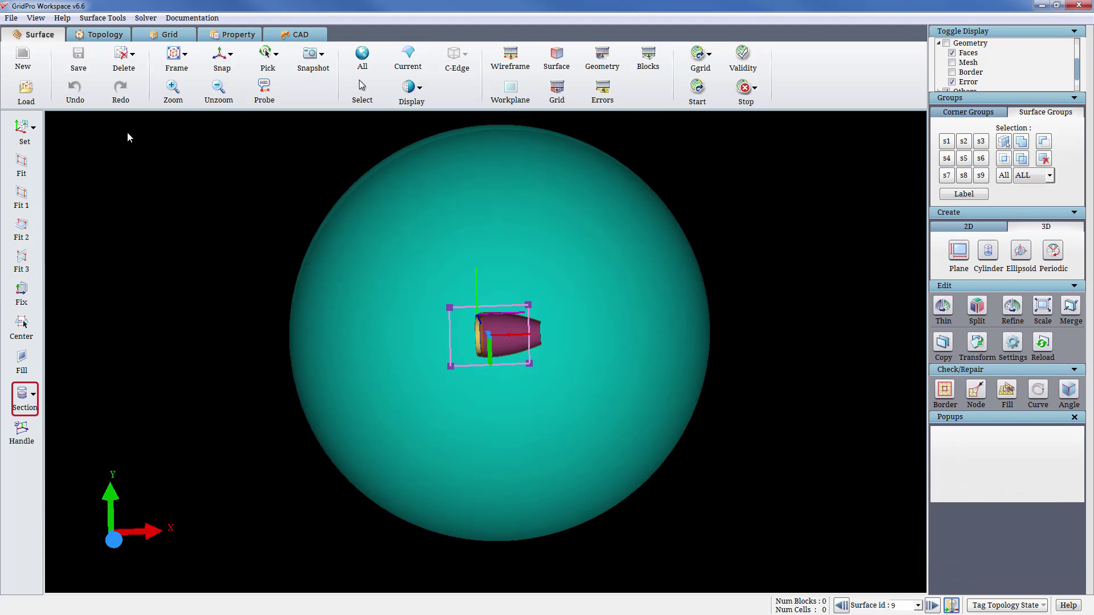
# Switch to topology building and bring the upper front lip of the nacelle's cross-section into a close side view.
pyautogui.click(103, 36)
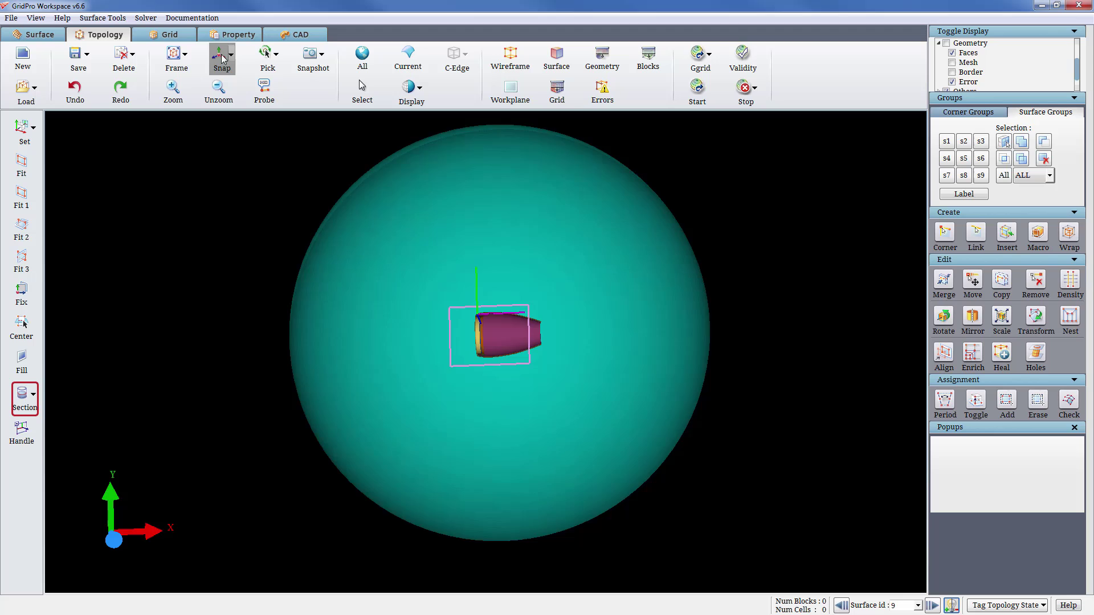
pyautogui.moveTo(474, 308); pyautogui.dragTo(535, 350)
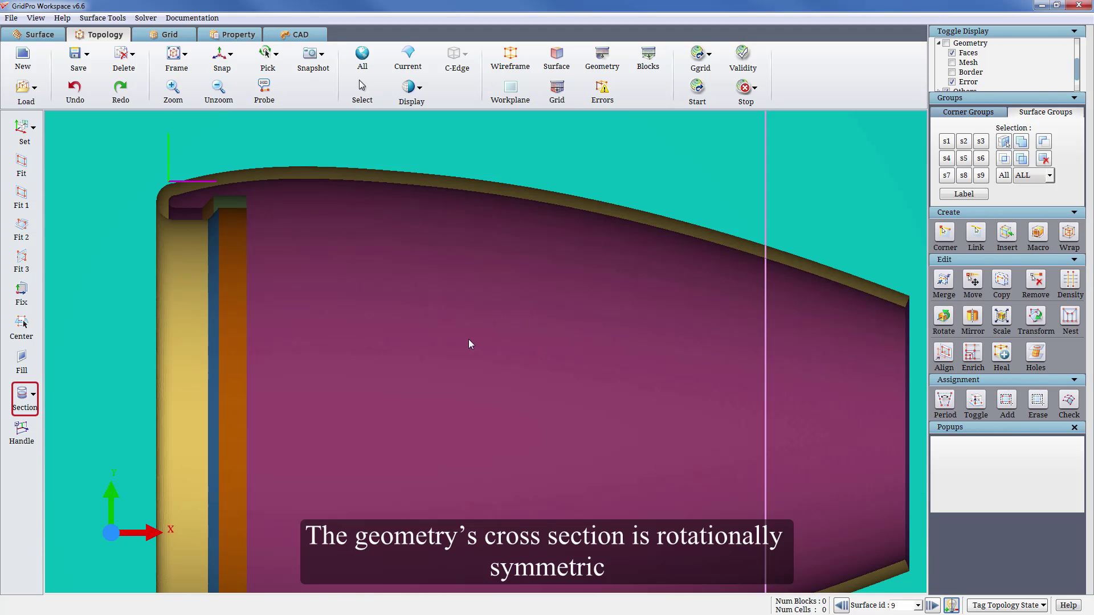
pyautogui.moveTo(360, 309); pyautogui.dragTo(419, 342, button='middle')
pyautogui.scroll(2, 420, 342)
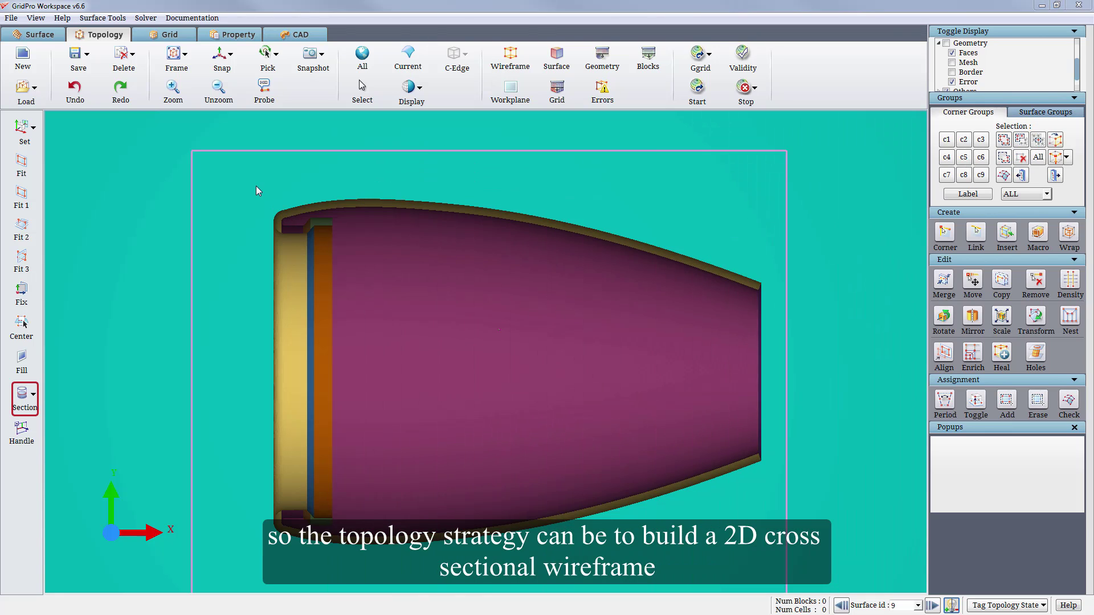
pyautogui.moveTo(256, 186); pyautogui.dragTo(345, 255)
pyautogui.moveTo(512, 375); pyautogui.dragTo(383, 351, button='middle')
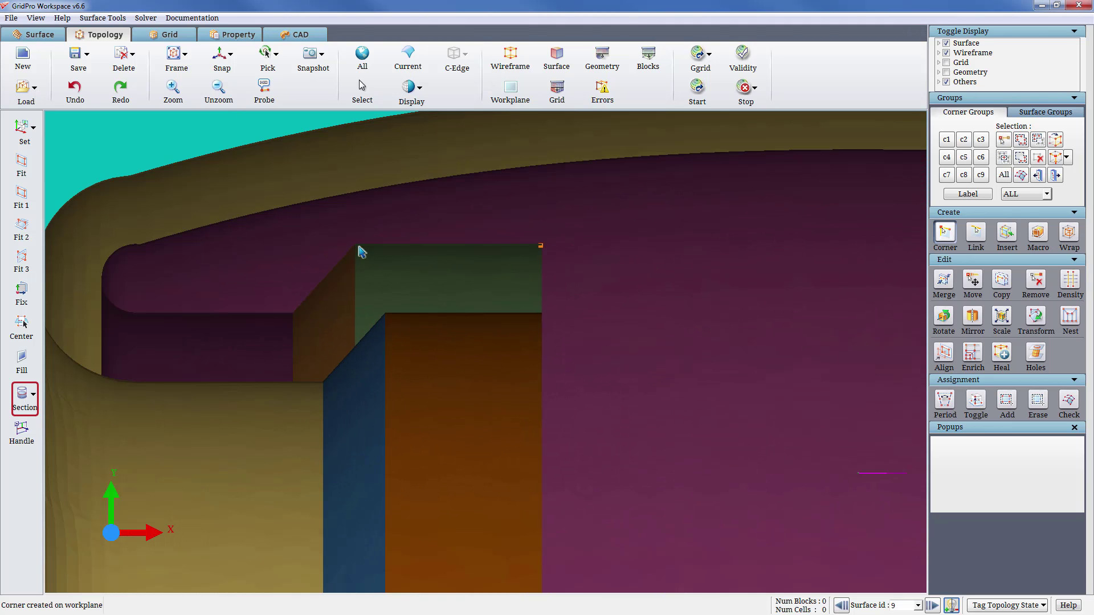
# Place and link topology corners around the cavity inside the front lip, including a middle row running from its foremost corner.
pyautogui.click(356, 245)
pyautogui.click(294, 312)
pyautogui.click(122, 314)
pyautogui.click(98, 285)
pyautogui.click(122, 248)
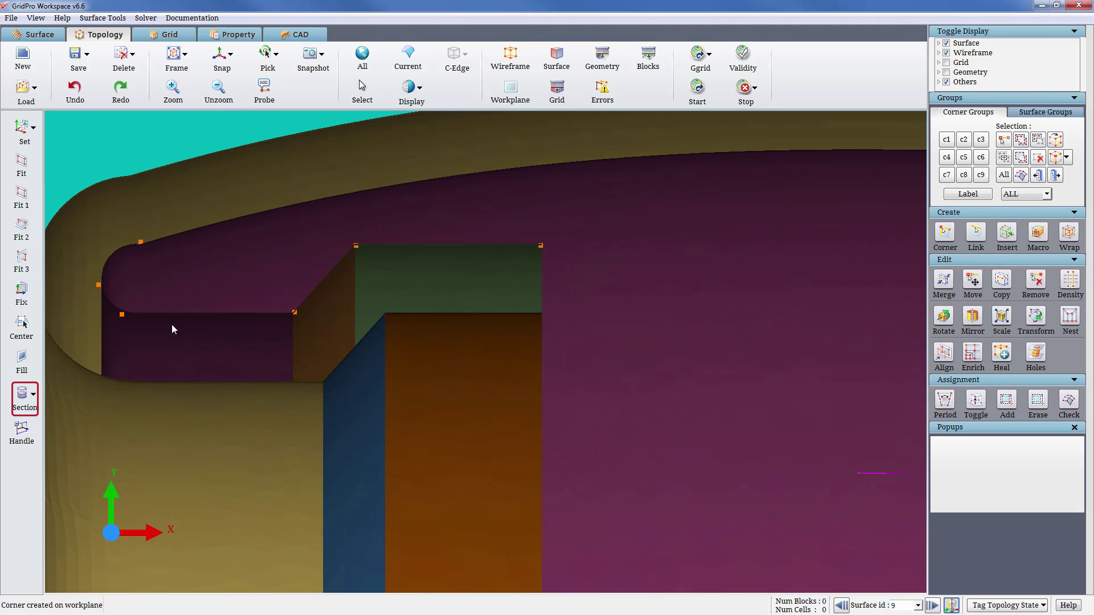
pyautogui.click(272, 207)
pyautogui.click(348, 189)
pyautogui.click(536, 165)
pyautogui.click(282, 255)
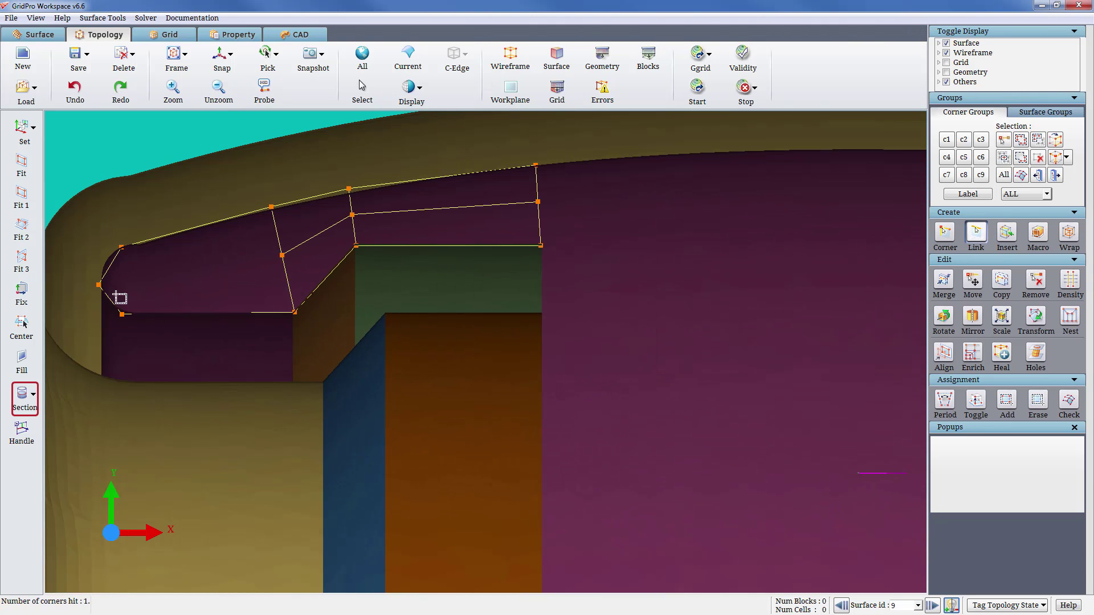
pyautogui.click(99, 285)
pyautogui.click(281, 256)
# Place and link corners along the stepped inner wall and around the nose of the front lip.
pyautogui.click(551, 313)
pyautogui.click(387, 314)
pyautogui.click(325, 383)
pyautogui.click(324, 383)
pyautogui.click(386, 314)
pyautogui.click(318, 356)
pyautogui.click(319, 282)
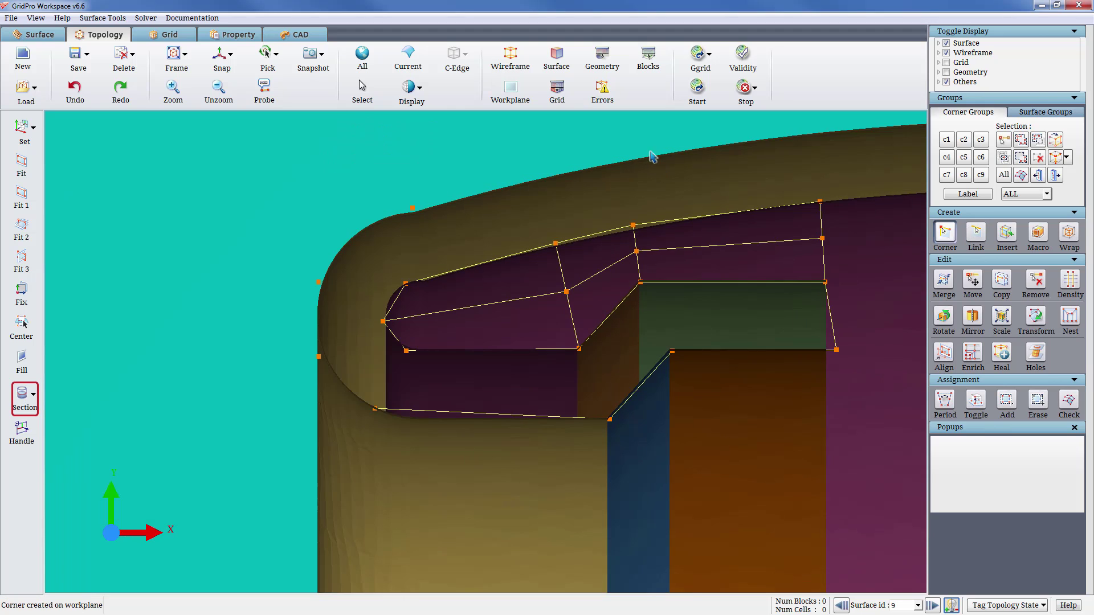
pyautogui.click(318, 357)
pyautogui.click(318, 282)
pyautogui.moveTo(407, 212); pyautogui.dragTo(369, 216)
# Continue the linked corners along the nacelle's upper outer surface from the front lip to the trailing edge.
pyautogui.moveTo(545, 170); pyautogui.dragTo(429, 238, button='middle')
pyautogui.click(434, 236)
pyautogui.click(741, 190)
pyautogui.click(741, 190)
pyautogui.moveTo(869, 310); pyautogui.dragTo(516, 313, button='middle')
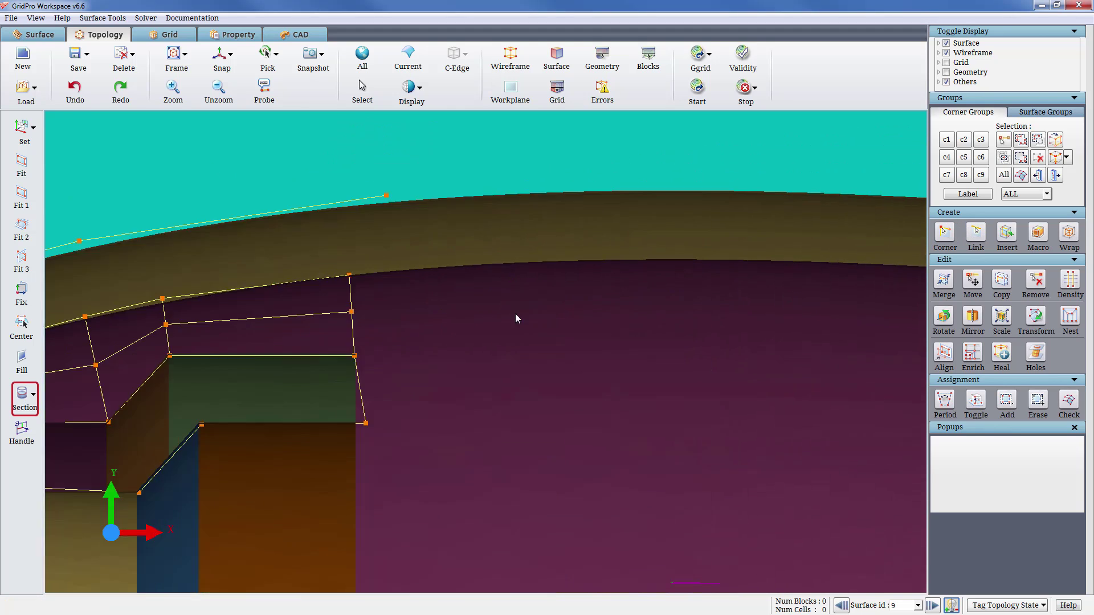
pyautogui.scroll(-3, 515, 314)
pyautogui.click(550, 240)
pyautogui.click(857, 245)
pyautogui.click(857, 246)
pyautogui.scroll(-5, 889, 307)
pyautogui.click(607, 334)
pyautogui.moveTo(684, 365); pyautogui.dragTo(557, 314, button='middle')
pyautogui.click(659, 345)
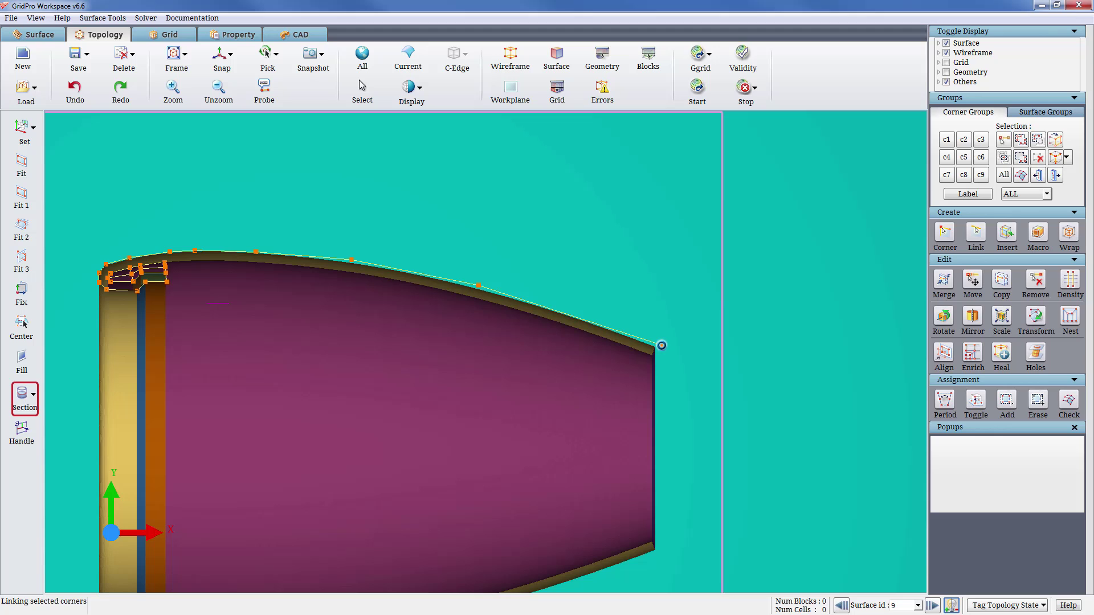
# Place and link a row of corners along the nacelle's inner surface from the lip cavity to the trailing edge.
pyautogui.click(650, 358)
pyautogui.scroll(5, 358, 282)
pyautogui.click(505, 257)
pyautogui.moveTo(256, 211); pyautogui.dragTo(734, 281, button='middle')
pyautogui.click(537, 254)
pyautogui.click(405, 247)
pyautogui.click(536, 253)
pyautogui.click(733, 280)
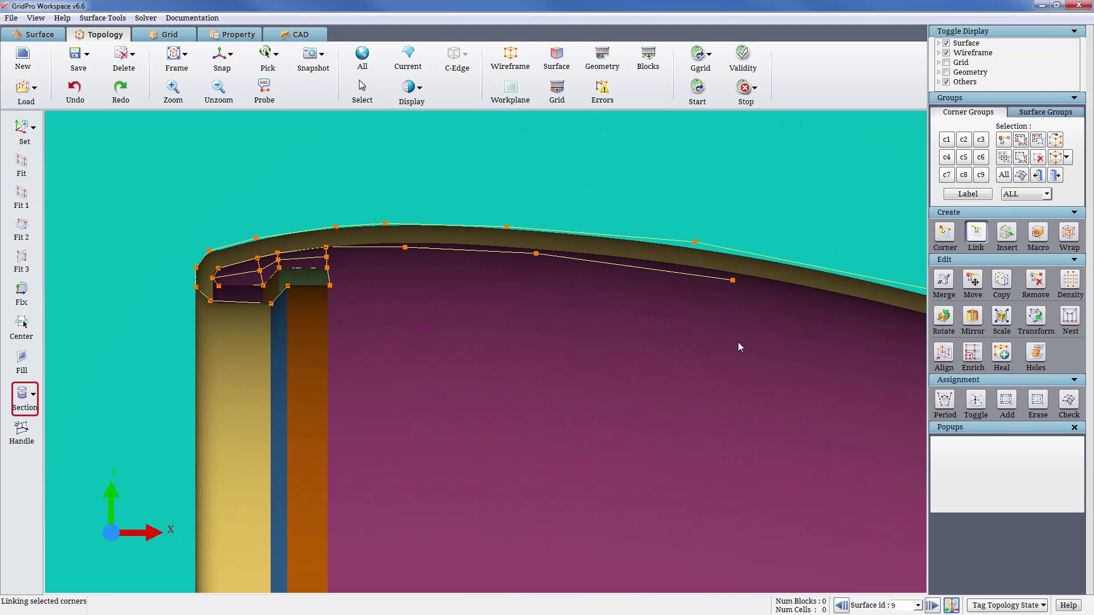
pyautogui.moveTo(738, 342); pyautogui.dragTo(393, 258, button='middle')
pyautogui.scroll(-5, 393, 258)
pyautogui.click(749, 352)
# Add a lower row of corners inside the nacelle and link each one to the matching corner on the inner surface.
pyautogui.click(745, 380)
pyautogui.click(199, 266)
pyautogui.click(241, 268)
pyautogui.click(242, 244)
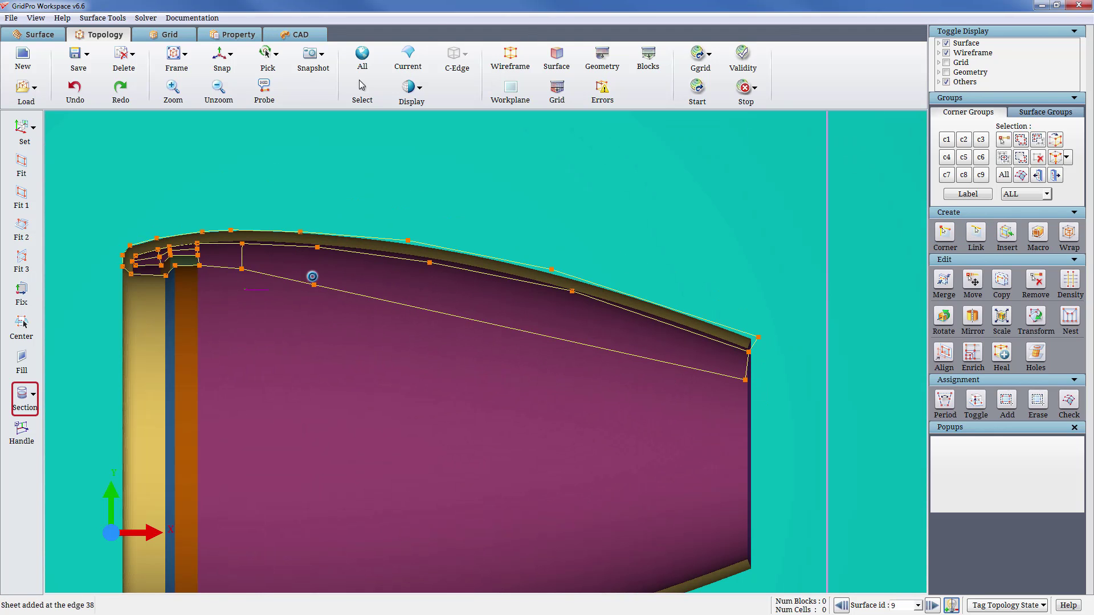
pyautogui.click(313, 278)
pyautogui.click(316, 248)
pyautogui.click(427, 295)
pyautogui.click(430, 262)
pyautogui.click(567, 332)
pyautogui.click(572, 291)
# Add and link corners just behind the nacelle's trailing edge.
pyautogui.scroll(5, 243, 250)
pyautogui.click(619, 334)
pyautogui.click(618, 390)
pyautogui.click(349, 368)
pyautogui.scroll(-8, 435, 374)
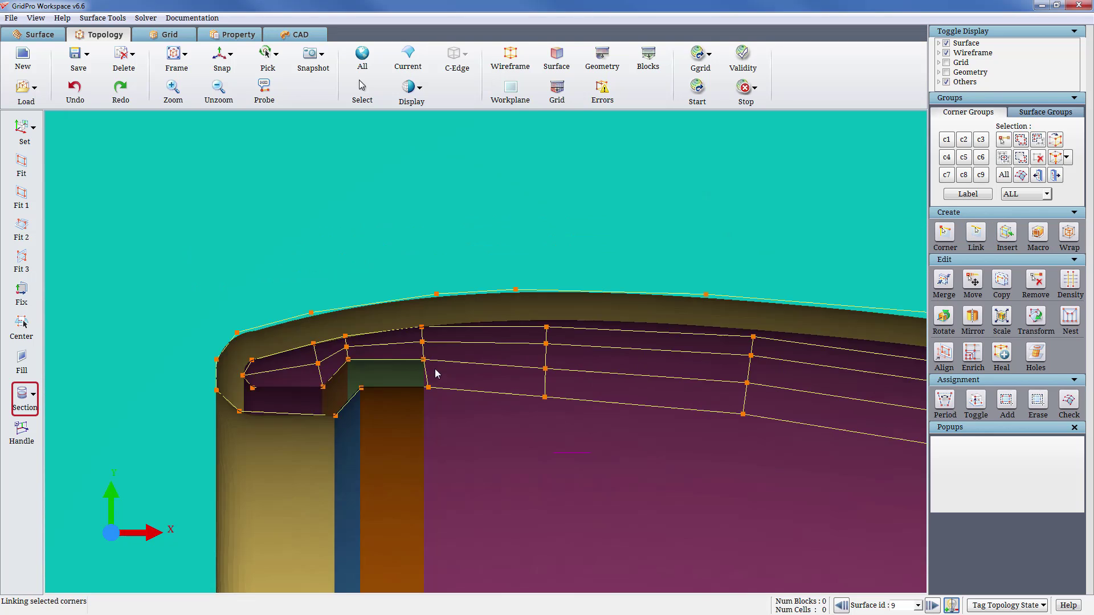
# Group the outermost corners around the nacelle section in C1, covering the outer surface, front lip, lower inner row and trailing edge.
pyautogui.moveTo(430, 374); pyautogui.dragTo(171, 251, button='middle')
pyautogui.click(947, 140)
pyautogui.moveTo(910, 396); pyautogui.dragTo(863, 374)
pyautogui.moveTo(912, 322); pyautogui.dragTo(885, 342)
pyautogui.moveTo(606, 217); pyautogui.dragTo(638, 254)
pyautogui.moveTo(427, 189); pyautogui.dragTo(455, 219)
pyautogui.moveTo(290, 179); pyautogui.dragTo(316, 207)
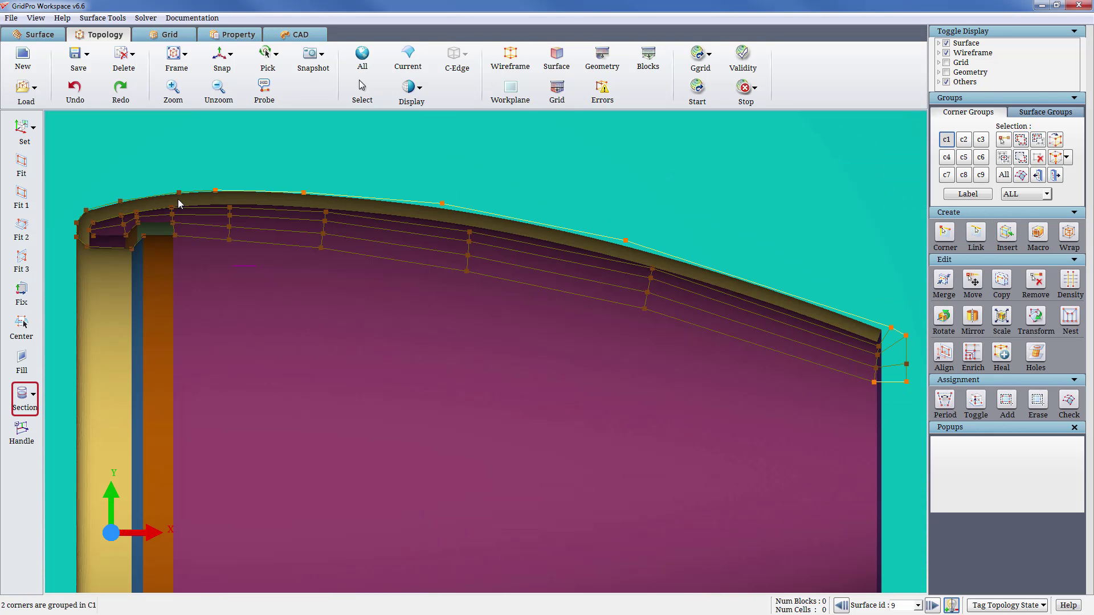
pyautogui.moveTo(165, 180); pyautogui.dragTo(191, 204)
pyautogui.moveTo(109, 188); pyautogui.dragTo(242, 254)
pyautogui.moveTo(302, 243); pyautogui.dragTo(323, 270)
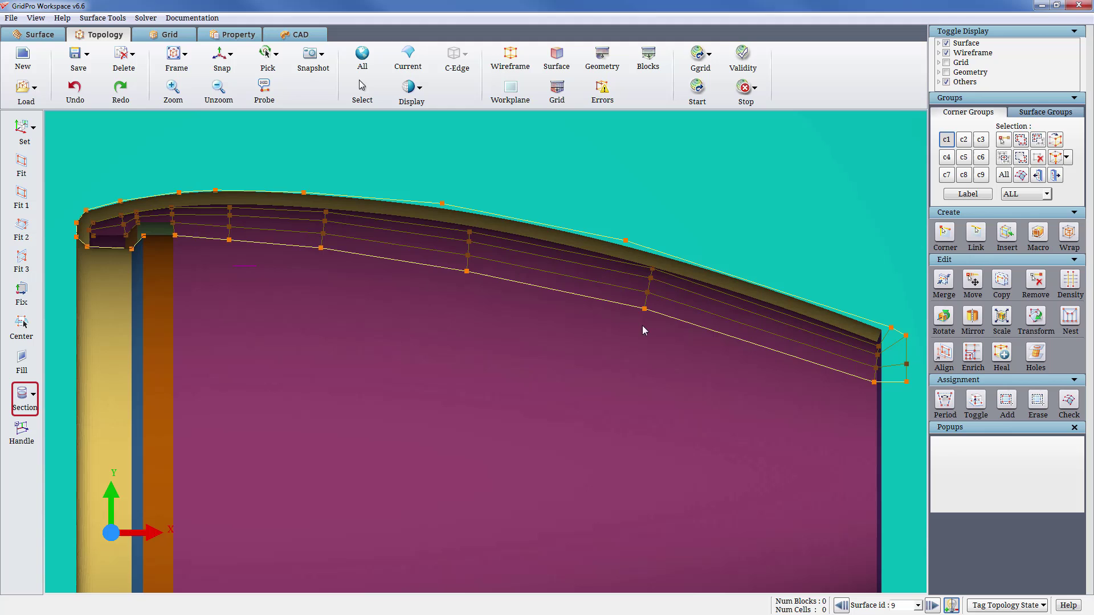
# Wrap the C1 corner group with a wrap length of 10% and adjust the positions of the wrapped corners.
pyautogui.click(1068, 233)
pyautogui.click(1061, 545)
pyautogui.click(607, 313)
pyautogui.scroll(5, 388, 393)
pyautogui.moveTo(372, 384); pyautogui.dragTo(319, 383)
pyautogui.moveTo(403, 350); pyautogui.dragTo(429, 350)
pyautogui.scroll(-4, 320, 344)
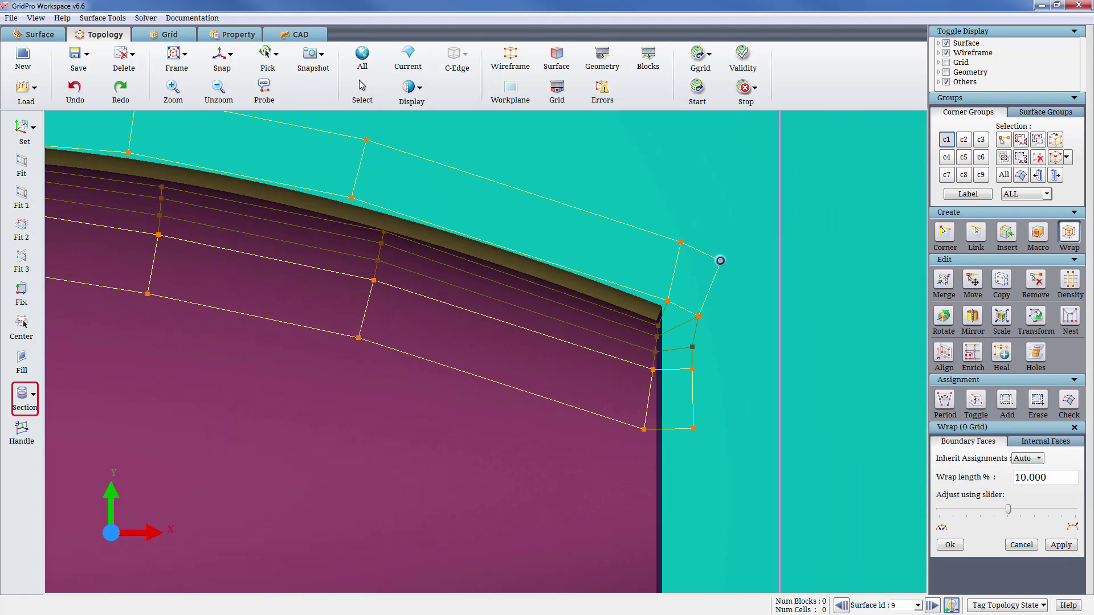
# Clear the C1 group display and reposition the corners behind the trailing edge to straighten the blocks there.
pyautogui.moveTo(721, 261); pyautogui.dragTo(706, 254)
pyautogui.click(947, 140)
pyautogui.moveTo(693, 347); pyautogui.dragTo(697, 349)
pyautogui.moveTo(692, 369); pyautogui.dragTo(693, 374)
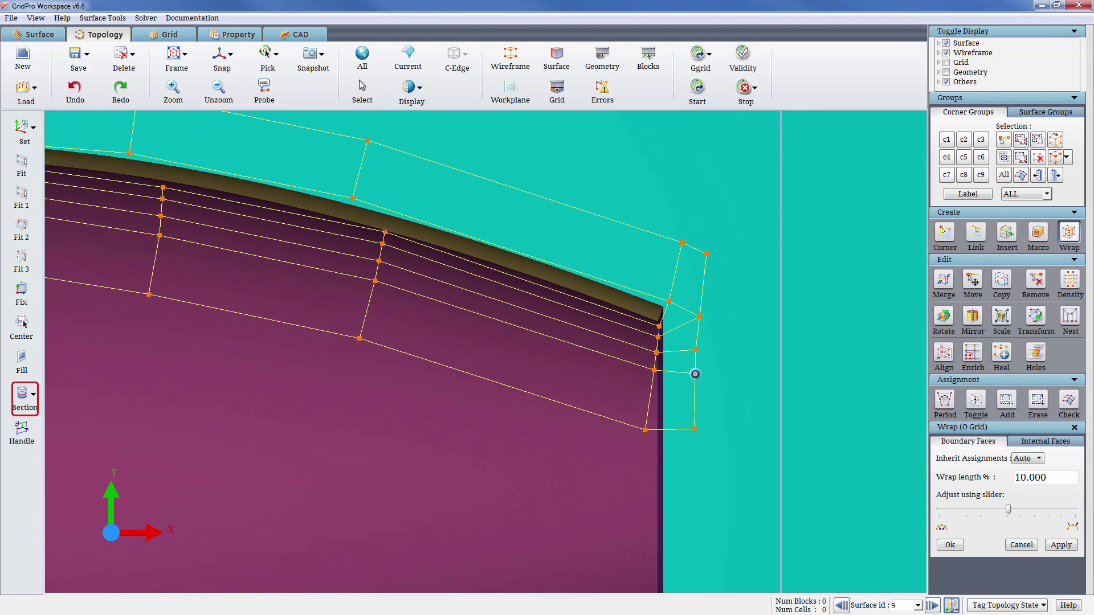
pyautogui.moveTo(678, 404); pyautogui.dragTo(784, 390, button='middle')
pyautogui.moveTo(751, 415); pyautogui.dragTo(803, 401)
# Group the rear corners in C3 and extend the wireframe behind the trailing edge and inward from the inner surface.
pyautogui.moveTo(287, 389); pyautogui.dragTo(239, 376, button='middle')
pyautogui.scroll(-1, 239, 376)
pyautogui.click(981, 138)
pyautogui.click(1020, 142)
pyautogui.moveTo(741, 404); pyautogui.dragTo(693, 226)
pyautogui.click(22, 195)
pyautogui.moveTo(776, 425); pyautogui.dragTo(773, 416, button='middle')
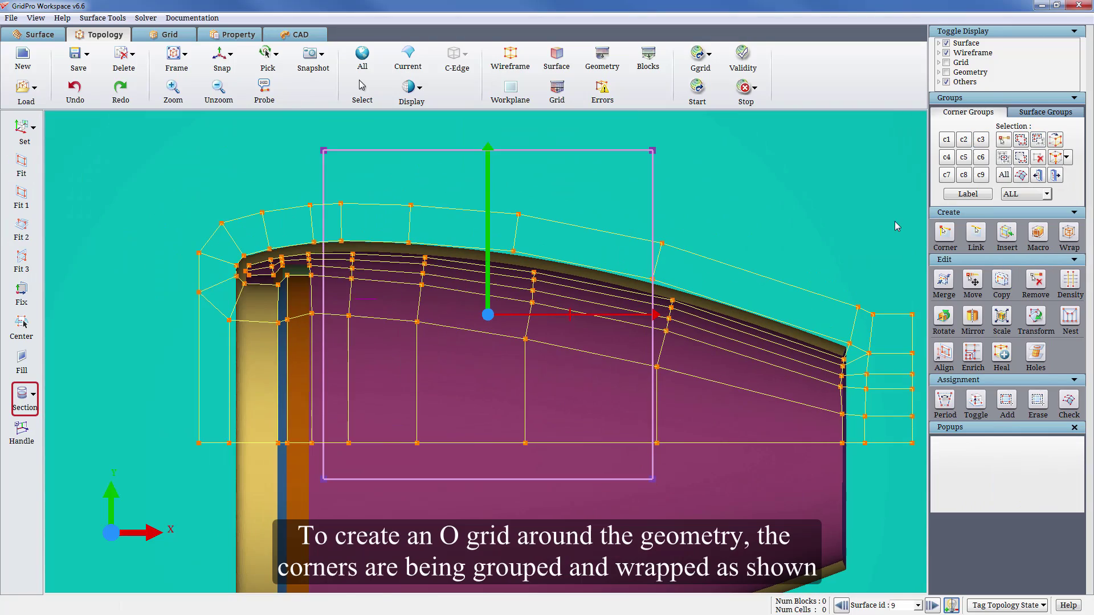
# Group the corners along the whole nacelle section outline in C4, including the front lip, groove, outer surface and inner surface.
pyautogui.click(946, 158)
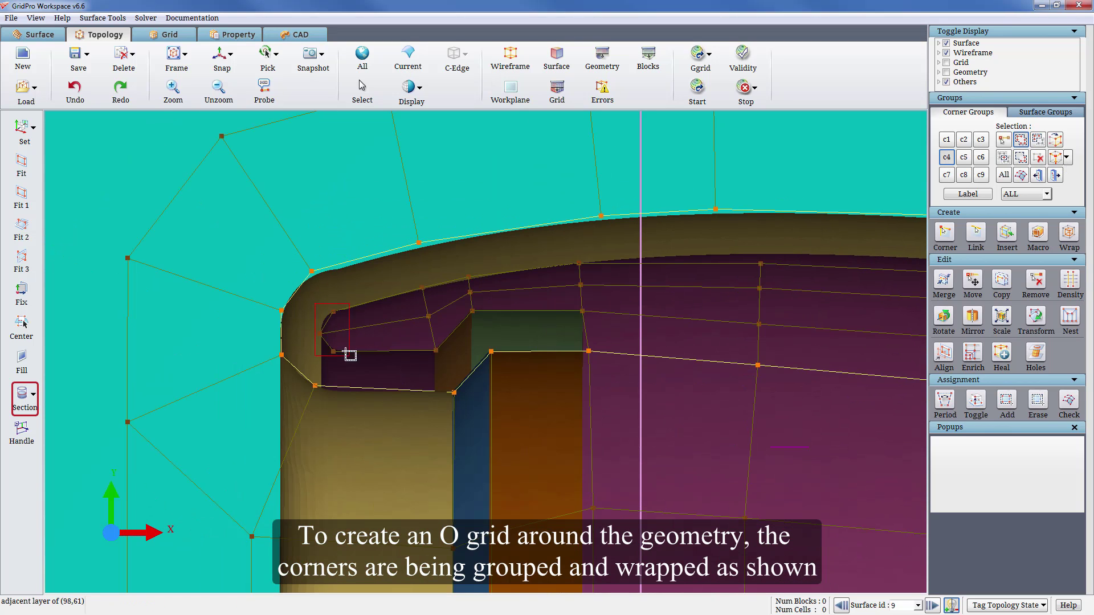
pyautogui.moveTo(350, 356); pyautogui.dragTo(350, 356)
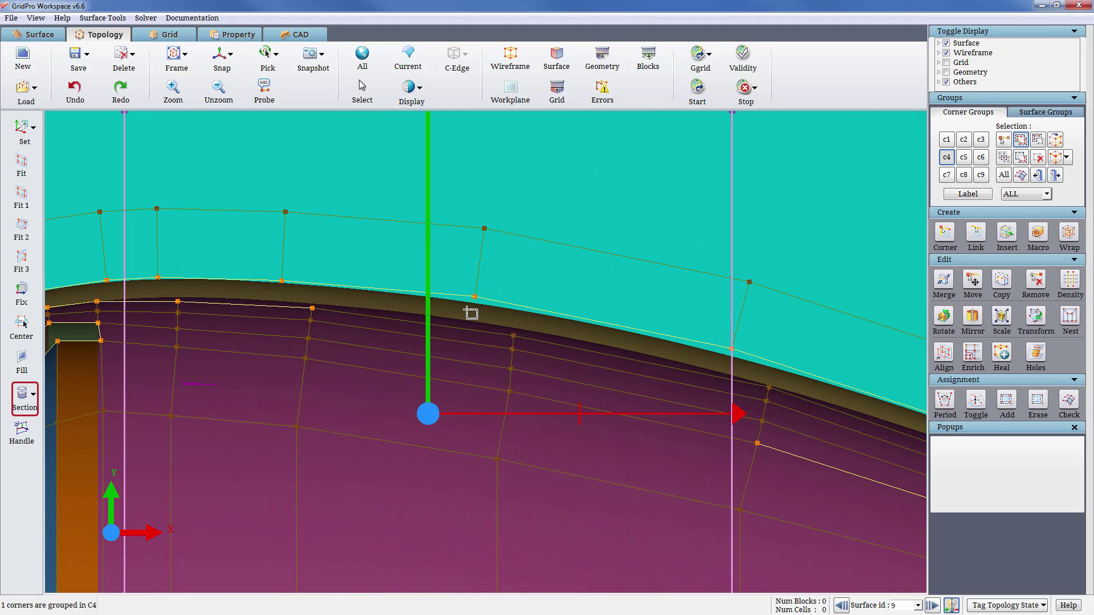
pyautogui.moveTo(755, 377); pyautogui.dragTo(772, 391)
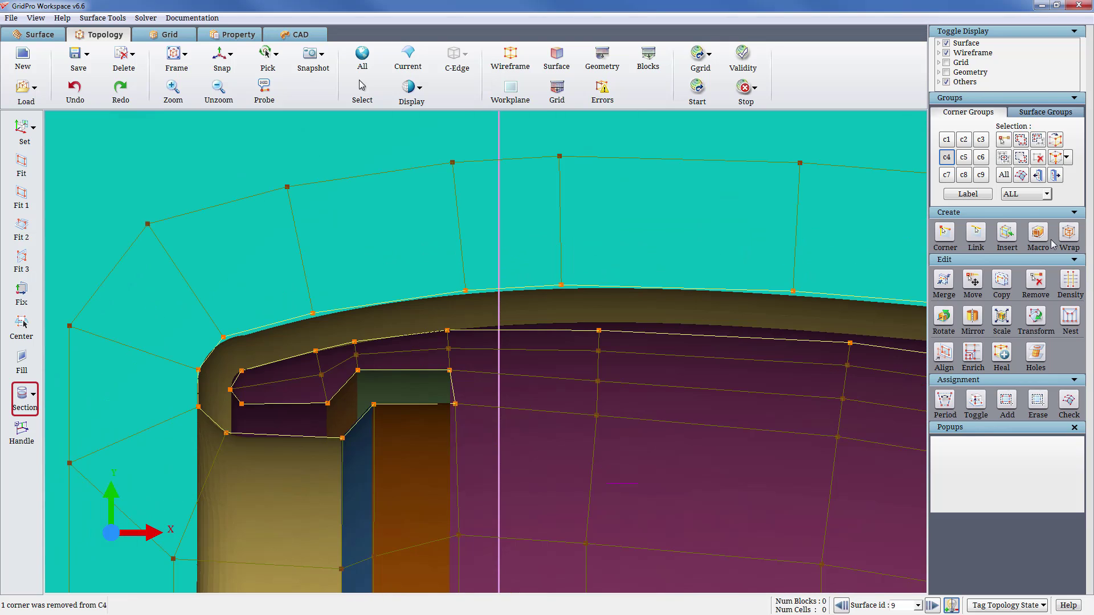
# Wrap the C4 corner group with a wrap length of -0.300%.
pyautogui.click(1069, 234)
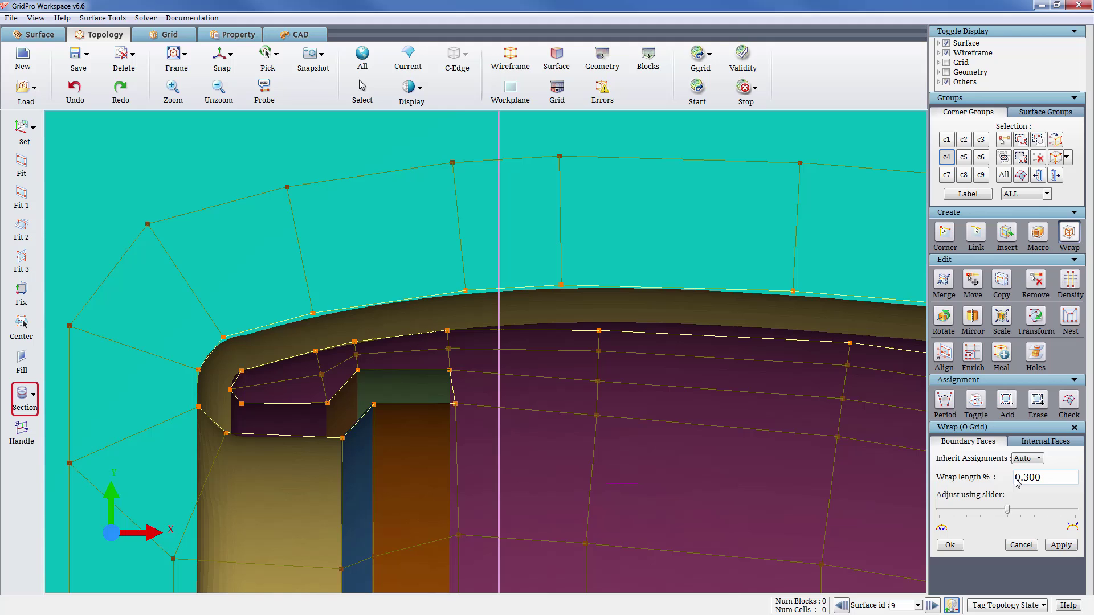
pyautogui.click(1061, 544)
pyautogui.click(593, 316)
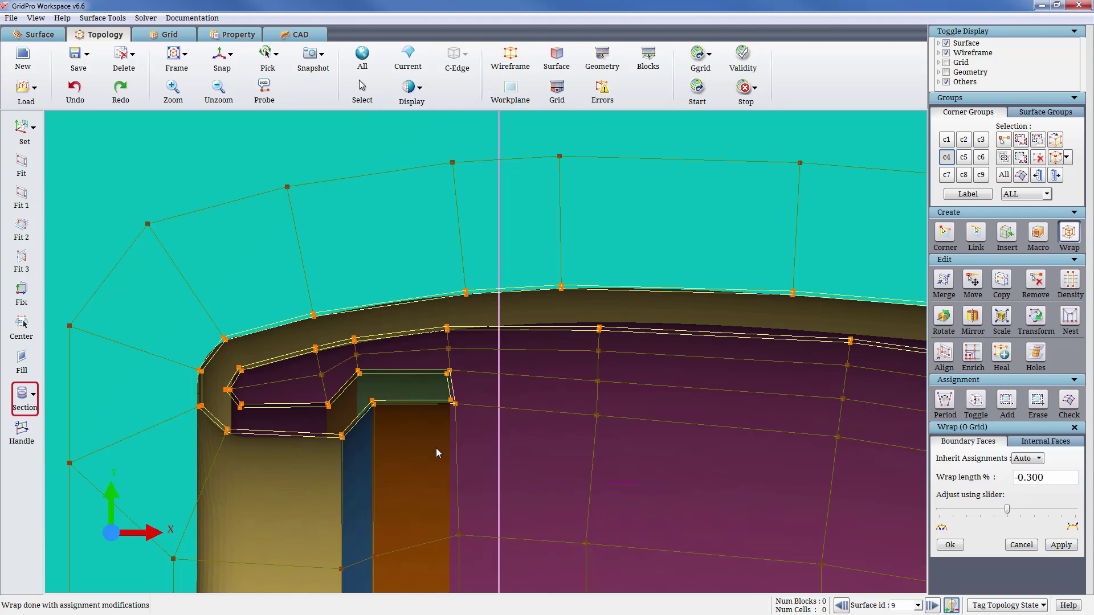
# Replace the diagonal link at the lip's inner step corner with two corners inserted on the adjoining wrapped edges, linked to the original corner.
pyautogui.scroll(3, 589, 474)
pyautogui.scroll(2, 589, 474)
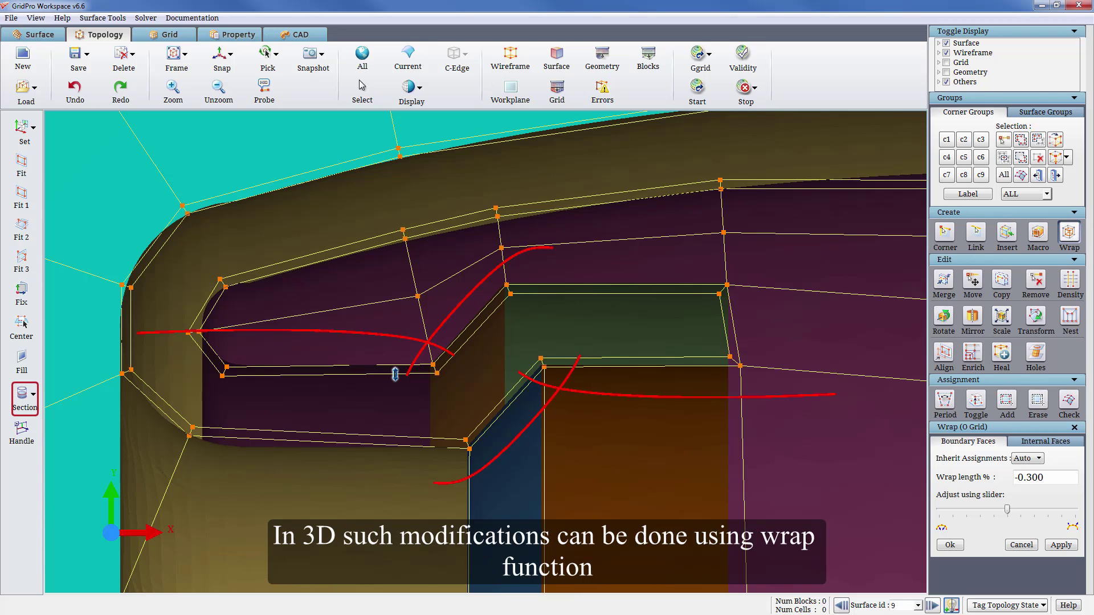
pyautogui.scroll(5, 395, 374)
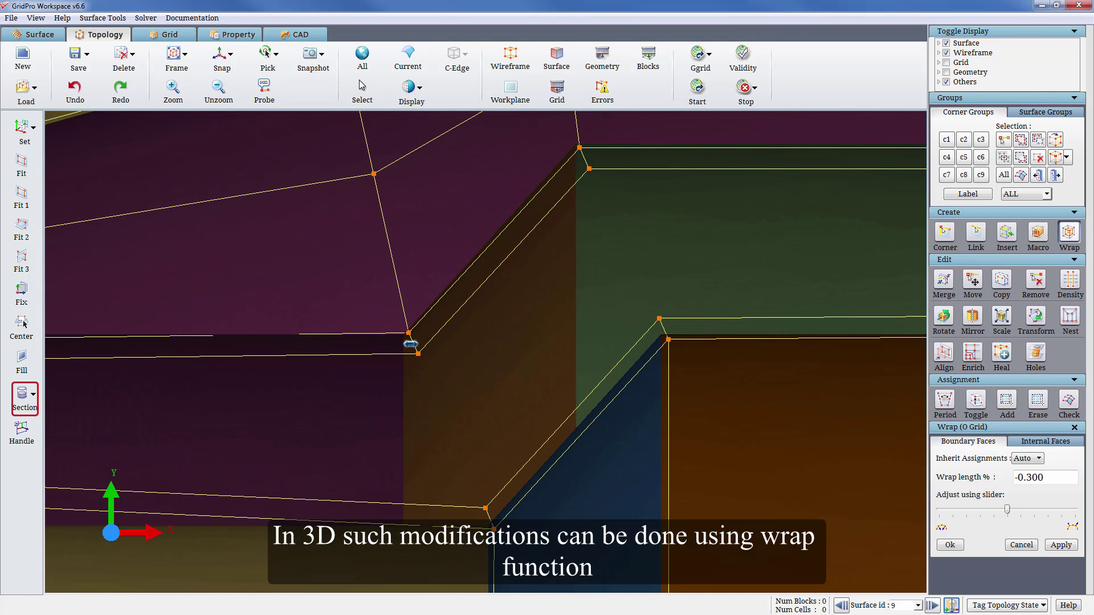
pyautogui.press('r')
pyautogui.click(411, 345)
pyautogui.press('i')
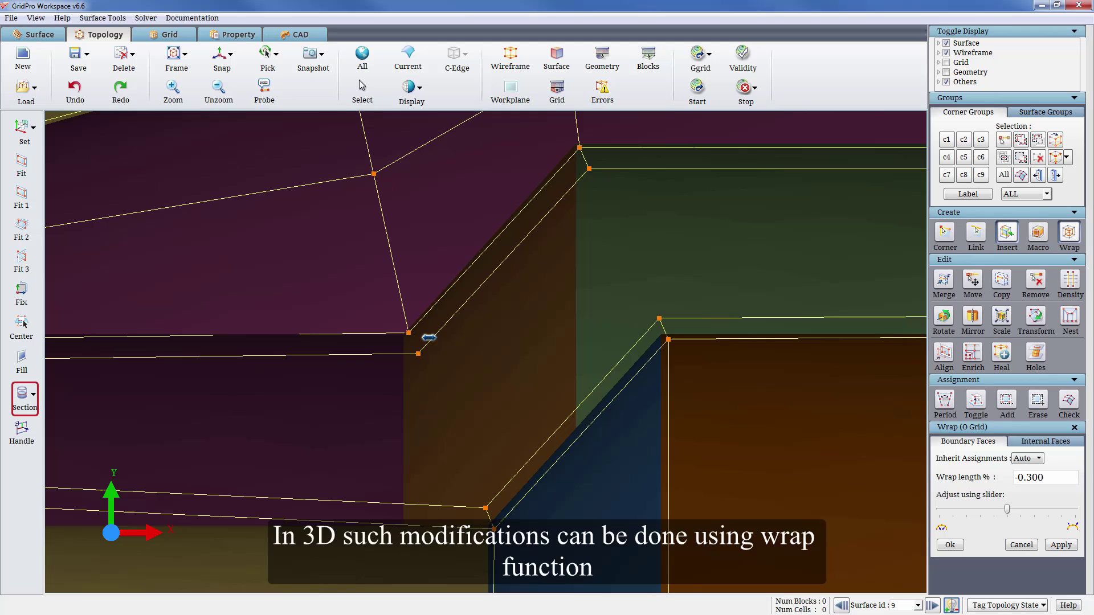
pyautogui.click(432, 339)
pyautogui.click(399, 353)
pyautogui.press('e')
pyautogui.moveTo(403, 320); pyautogui.dragTo(443, 343)
pyautogui.moveTo(381, 315); pyautogui.dragTo(413, 366)
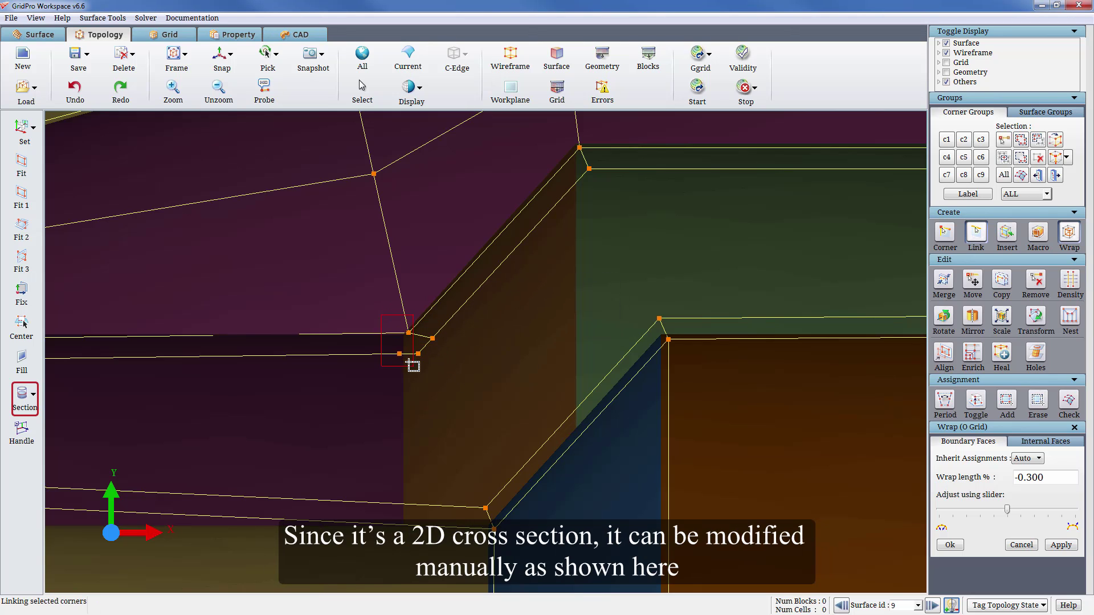
# Replace the diagonal link at the blue and orange bands' shared corner with two inserted corners linked to the surface corner.
pyautogui.press('r')
pyautogui.click(664, 329)
pyautogui.press('i')
pyautogui.click(679, 318)
pyautogui.click(644, 335)
pyautogui.press('l')
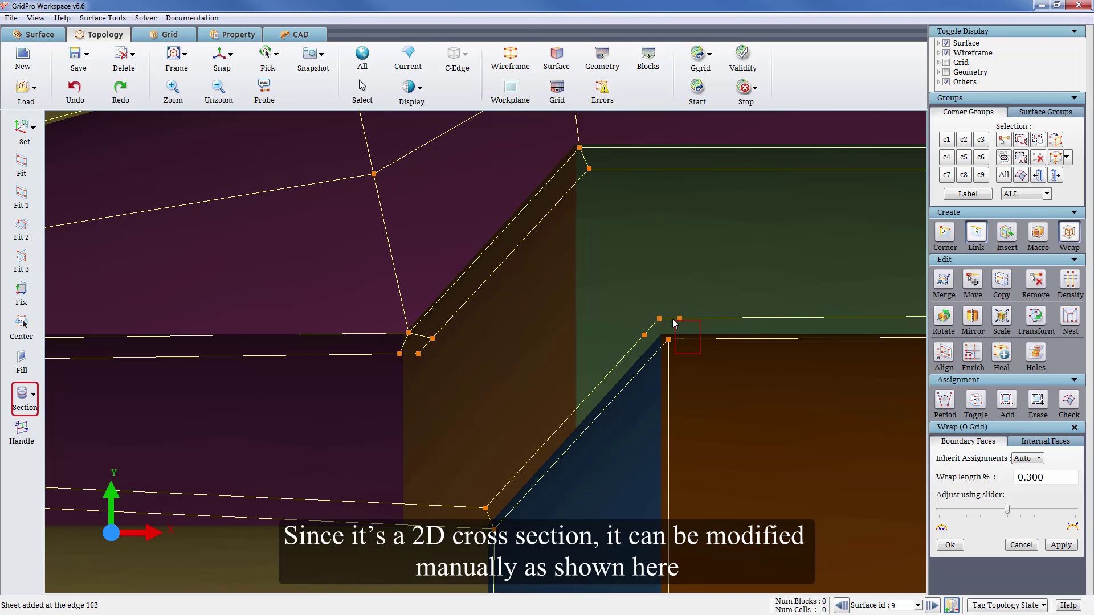
# Make surface 1 current and group only the wrapped corner layer lying on the nacelle surfaces in C7.
pyautogui.scroll(-5, 638, 336)
pyautogui.scroll(-2, 630, 381)
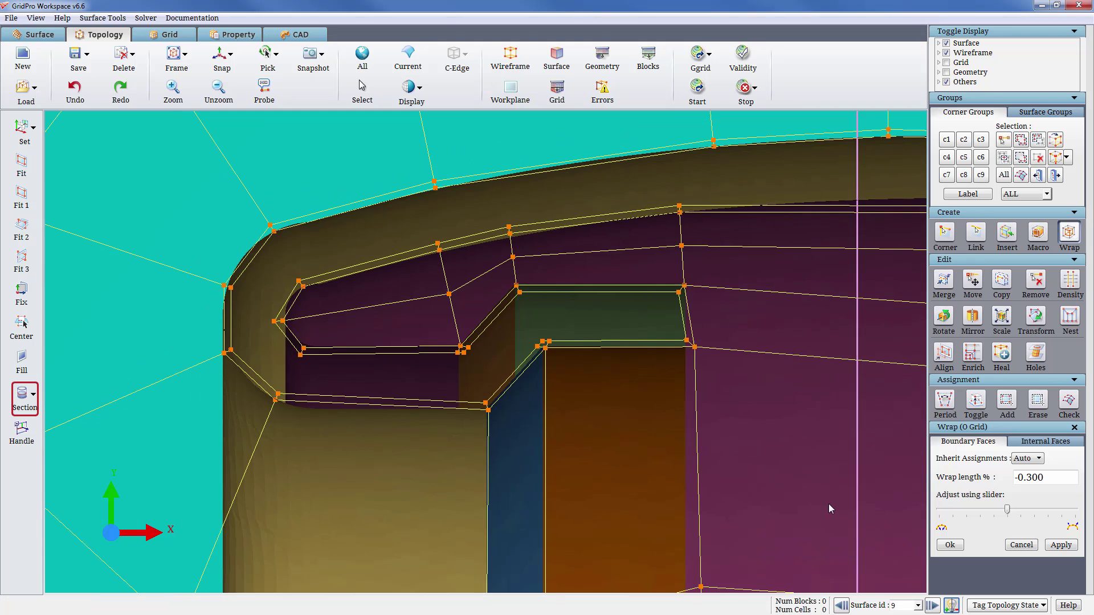
pyautogui.scroll(2, 829, 503)
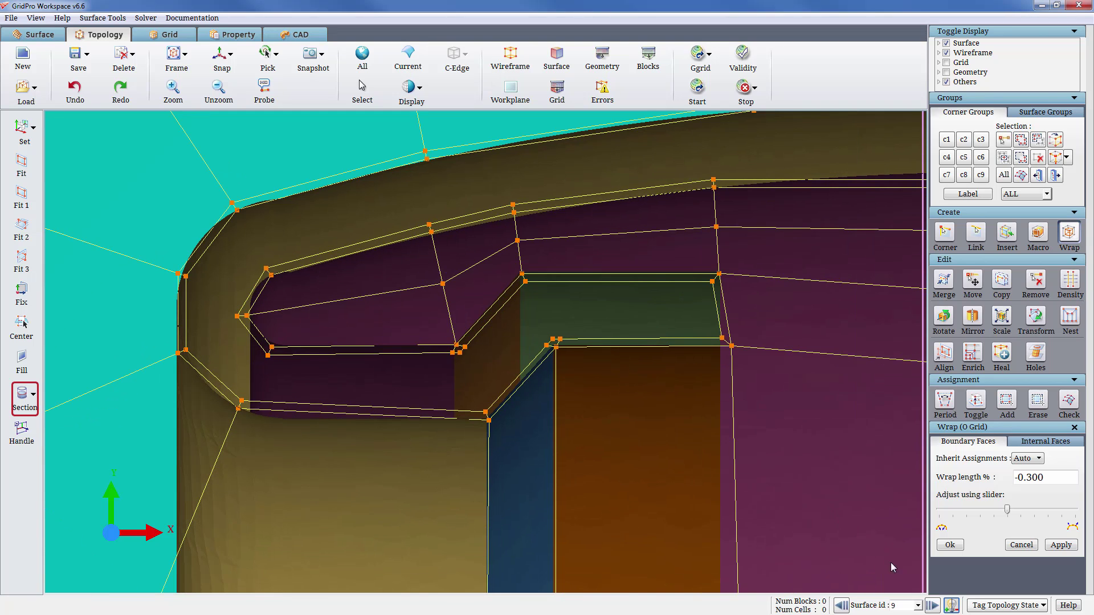
pyautogui.click(932, 604)
pyautogui.moveTo(770, 428); pyautogui.dragTo(826, 422)
pyautogui.click(948, 176)
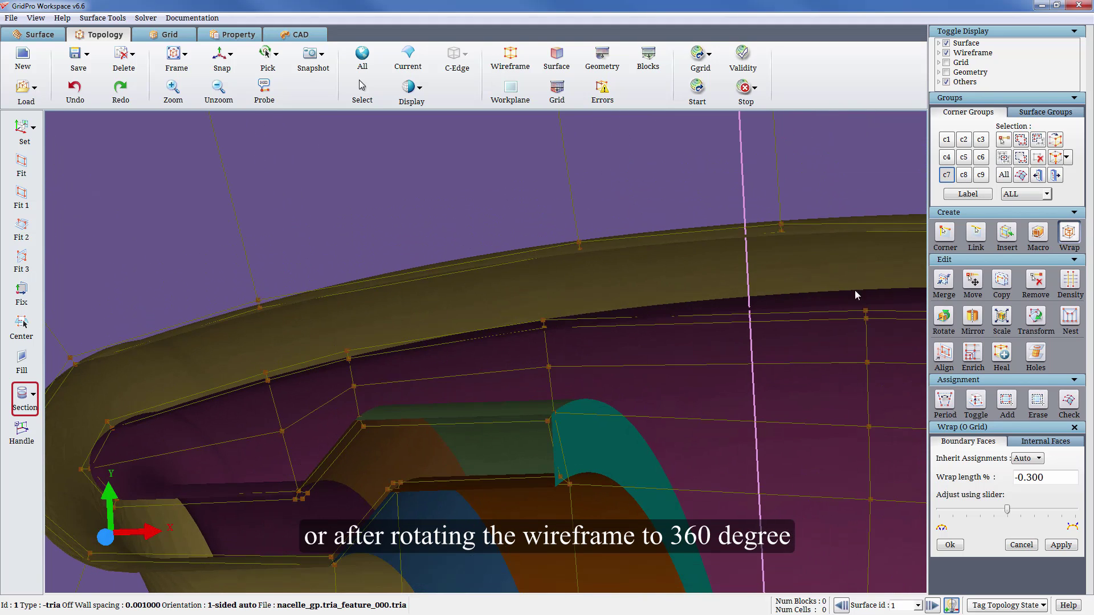
pyautogui.moveTo(416, 379); pyautogui.dragTo(534, 292)
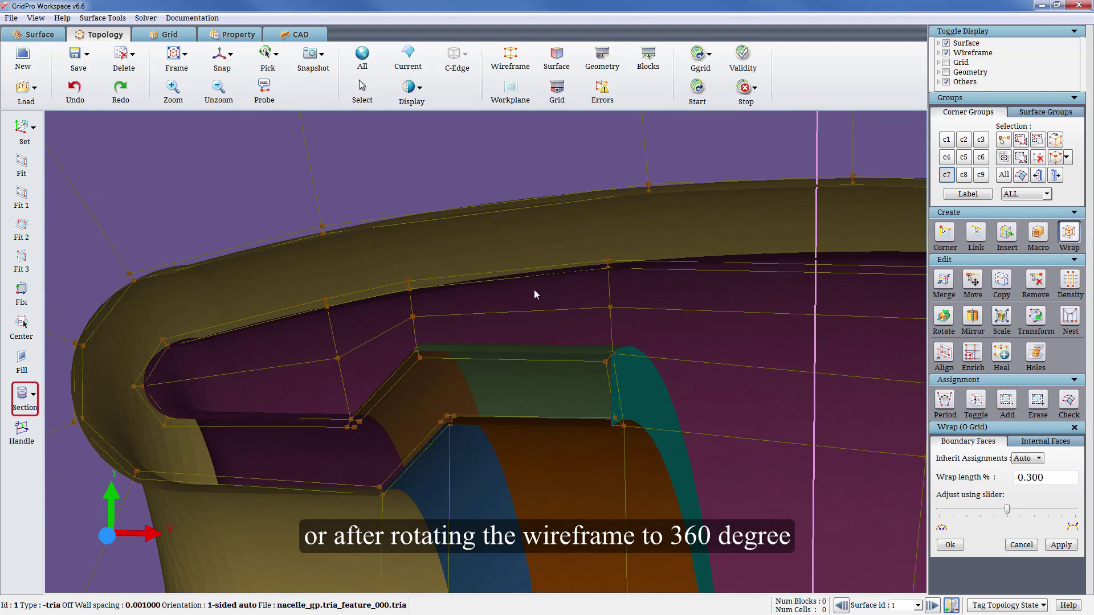
pyautogui.click(1035, 176)
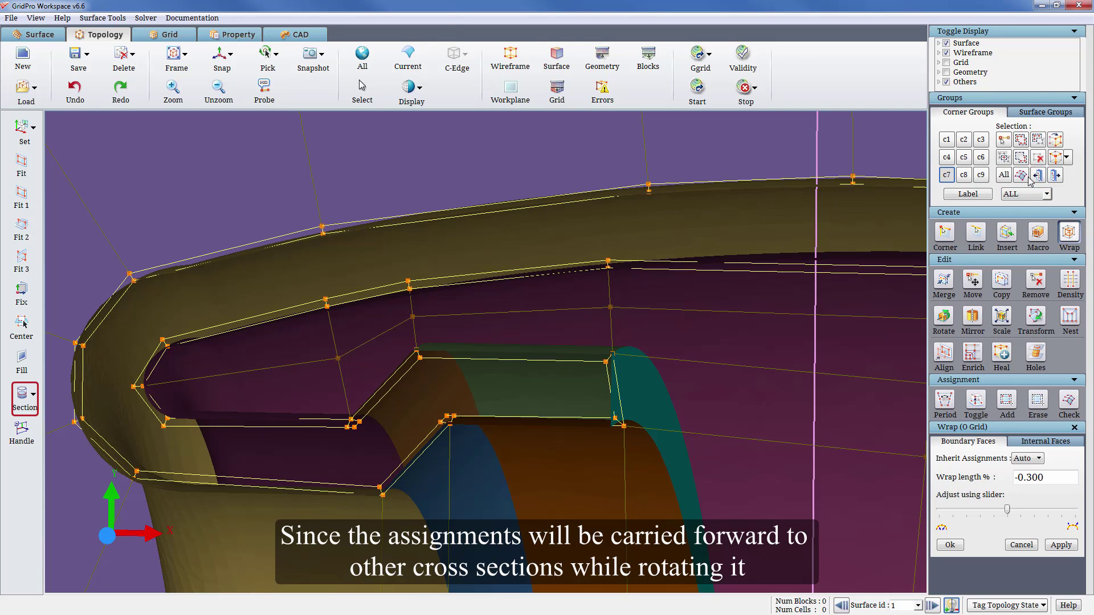
pyautogui.click(1035, 178)
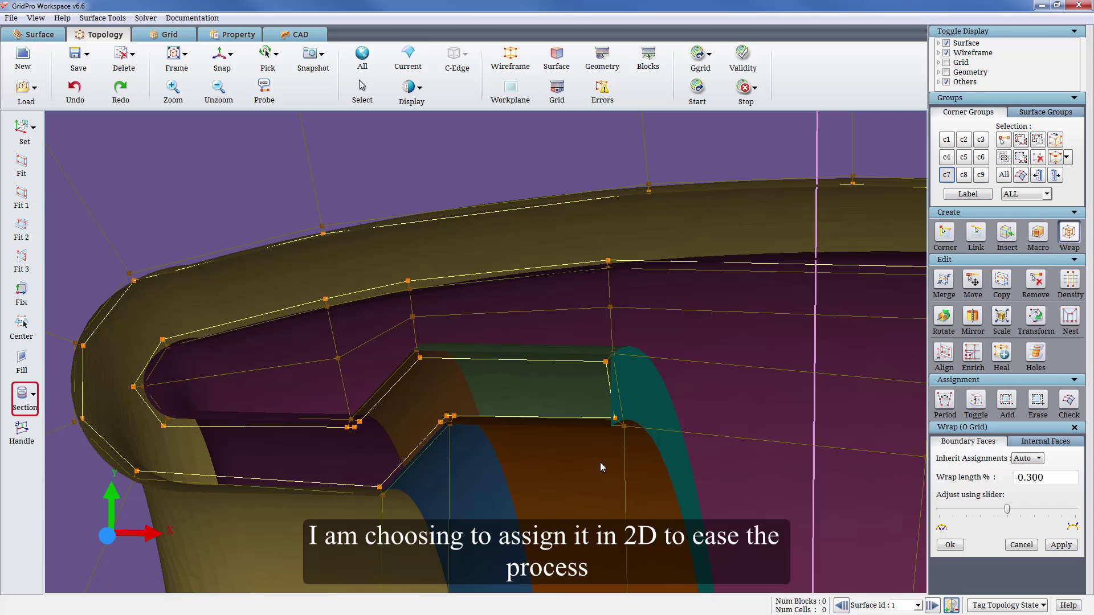
# Assign the two corners at the groove's rear face to surface 1 and the two trailing-edge corners to surface 2.
pyautogui.moveTo(659, 452); pyautogui.dragTo(571, 346)
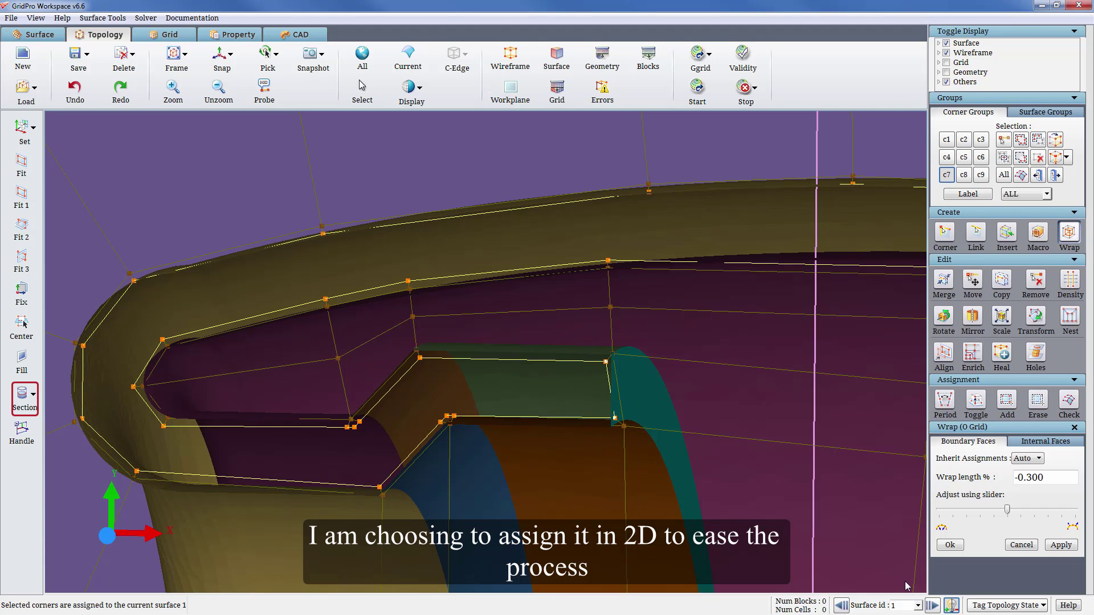
pyautogui.click(932, 606)
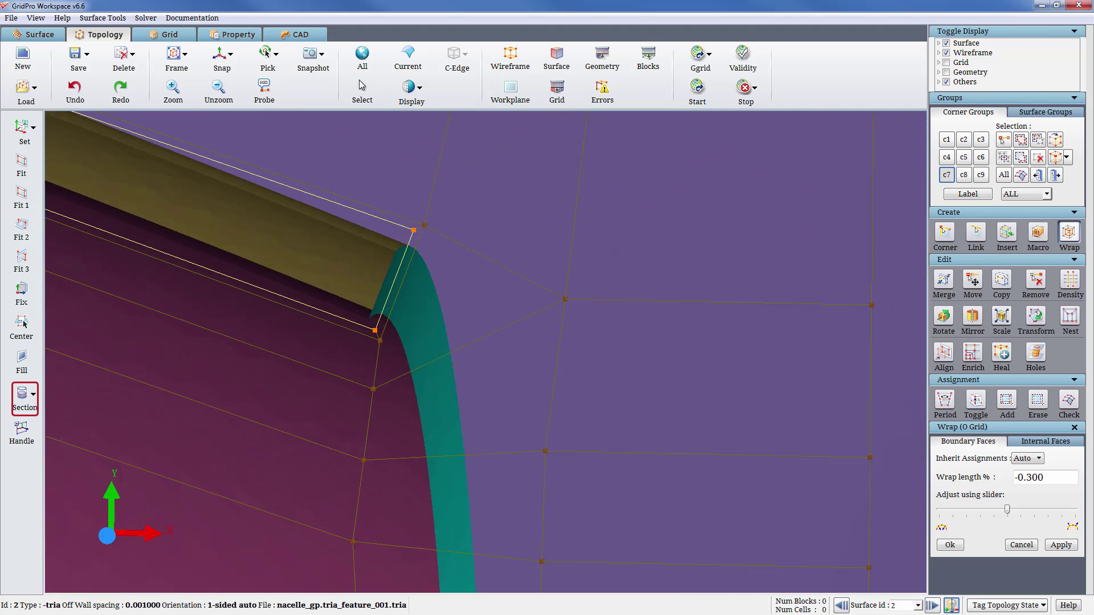
pyautogui.click(1007, 401)
pyautogui.moveTo(233, 182); pyautogui.dragTo(428, 346)
# Assign the two corners along the groove's upper face to surface 3.
pyautogui.click(932, 606)
pyautogui.scroll(-10, 252, 391)
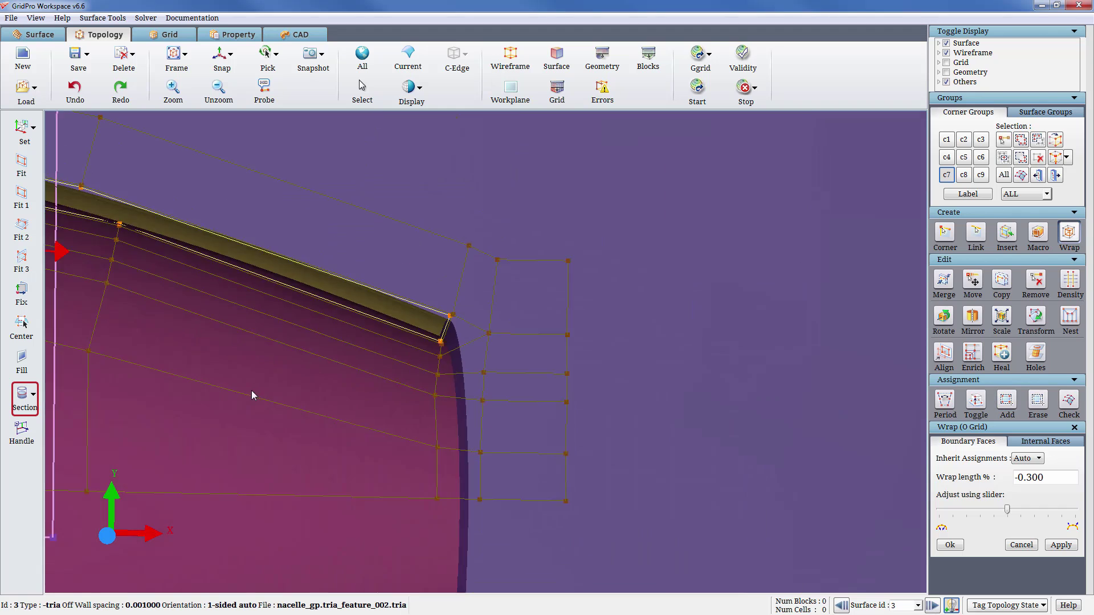
pyautogui.moveTo(201, 362); pyautogui.dragTo(543, 420, button='middle')
pyautogui.scroll(10, 365, 326)
pyautogui.moveTo(290, 362); pyautogui.dragTo(530, 402, button='middle')
pyautogui.click(1006, 400)
pyautogui.moveTo(295, 300); pyautogui.dragTo(548, 366)
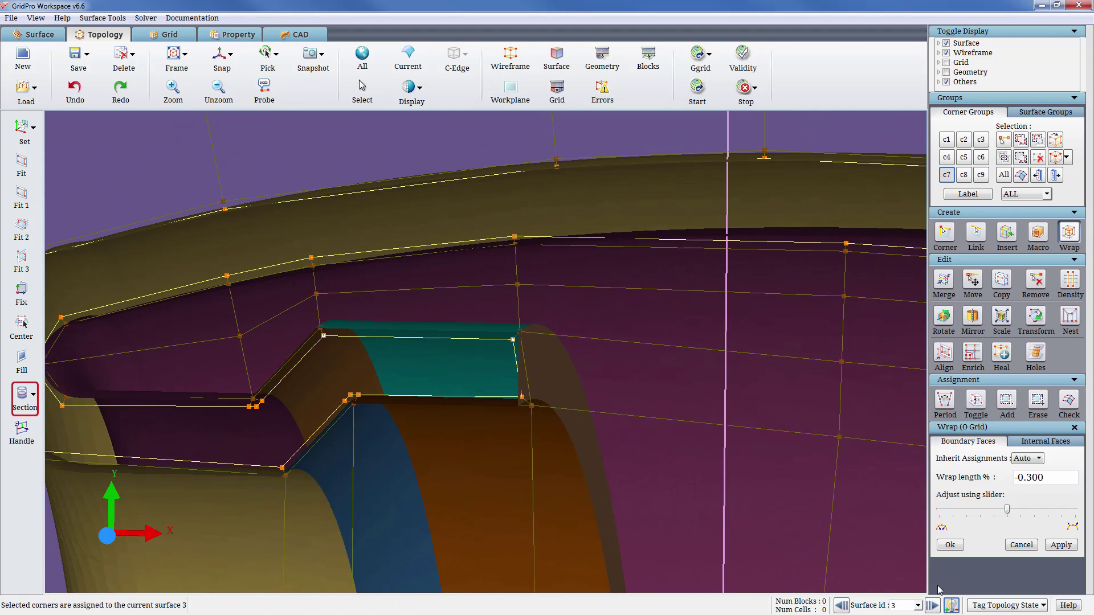
# Assign the corners at both ends of the groove's slanted front face to surface 4.
pyautogui.click(932, 605)
pyautogui.click(1007, 401)
pyautogui.moveTo(306, 320); pyautogui.dragTo(342, 355)
pyautogui.click(1007, 400)
pyautogui.moveTo(253, 388); pyautogui.dragTo(260, 413)
# Assign the two corners at the rear end of the lip's lower inner edge to surface 5.
pyautogui.click(932, 606)
pyautogui.click(1007, 401)
pyautogui.moveTo(276, 431); pyautogui.dragTo(376, 439, button='middle')
pyautogui.click(1006, 400)
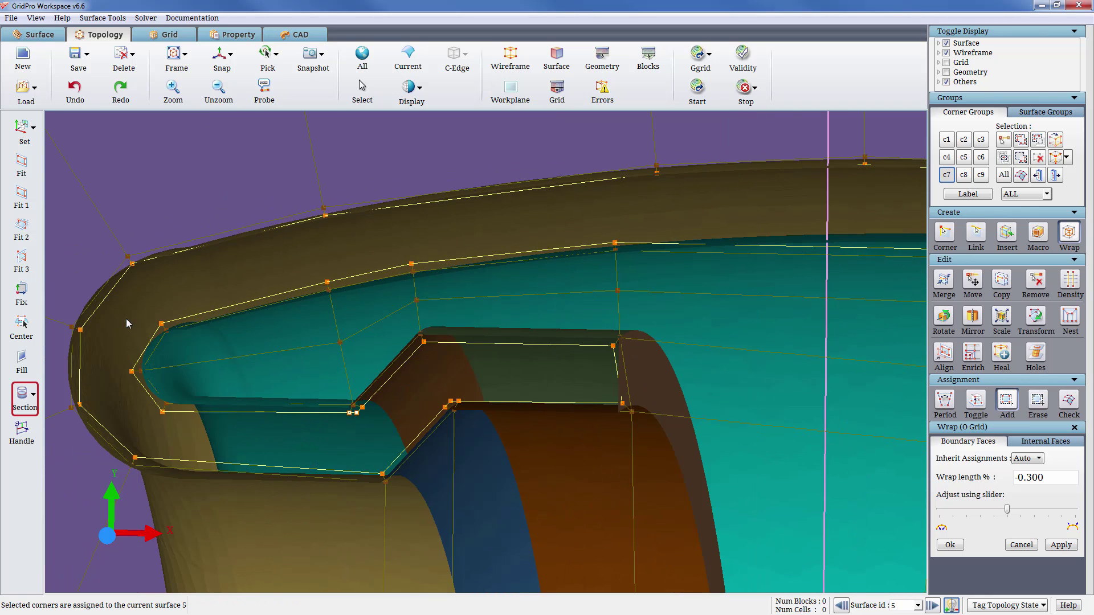
pyautogui.moveTo(126, 320); pyautogui.dragTo(195, 394)
pyautogui.rightClick(205, 422)
pyautogui.click(182, 399)
pyautogui.click(80, 98)
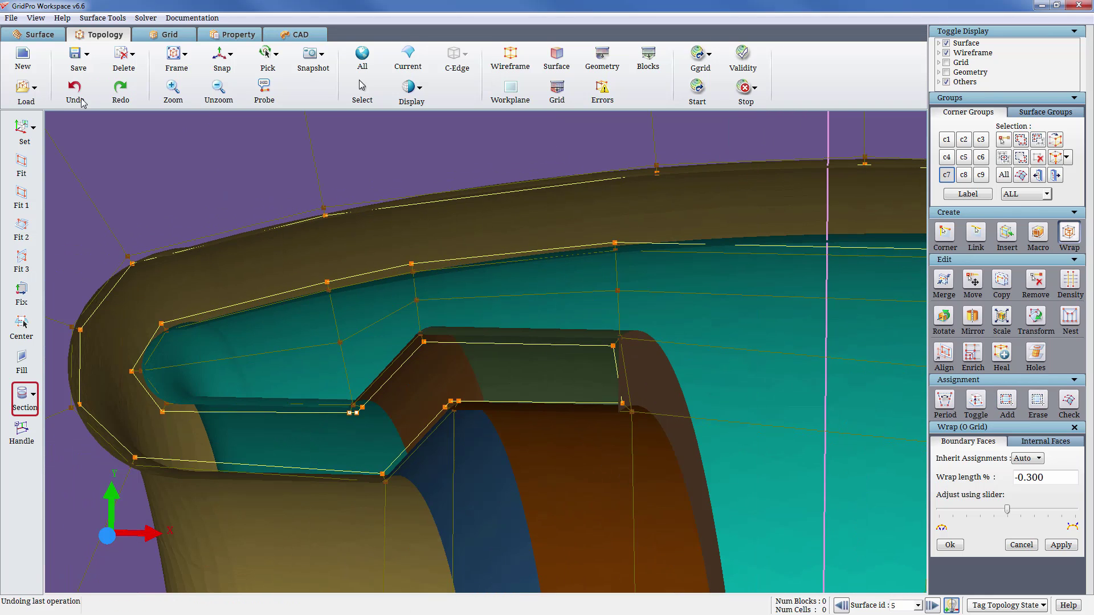
# Assign the corners around the inside of the front lip and above the groove to surface 5.
pyautogui.press('a')
pyautogui.moveTo(114, 305); pyautogui.dragTo(197, 439)
pyautogui.moveTo(300, 249); pyautogui.dragTo(413, 300)
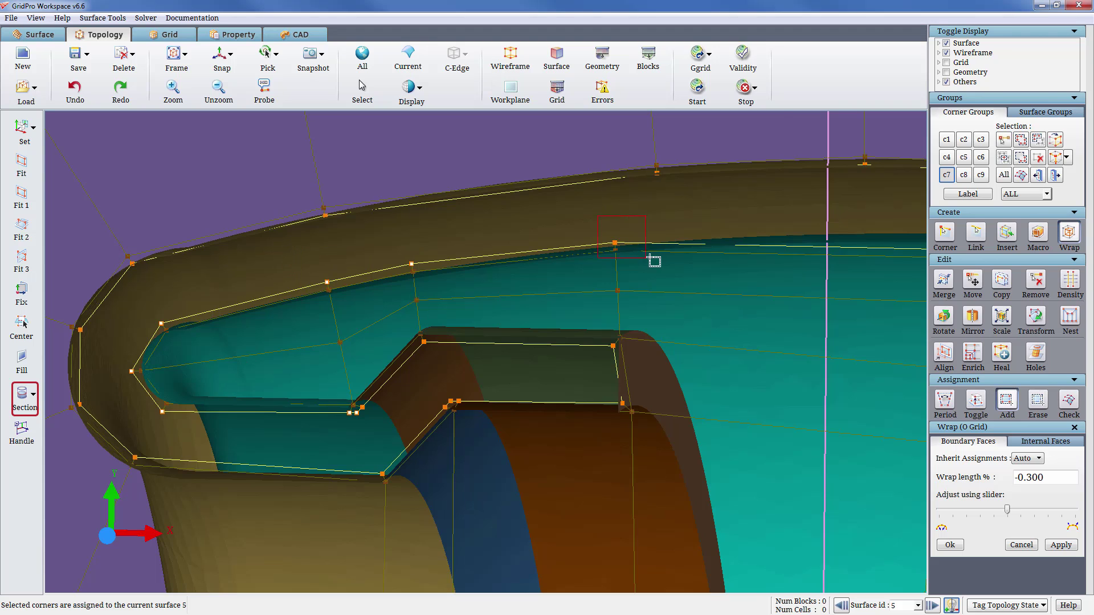
pyautogui.moveTo(649, 258); pyautogui.dragTo(650, 259)
# Assign the middle row of corners along the nacelle's inner surface behind the groove to surface 5.
pyautogui.scroll(-3, 731, 359)
pyautogui.moveTo(731, 359); pyautogui.dragTo(523, 366, button='middle')
pyautogui.press('a')
pyautogui.moveTo(504, 274); pyautogui.dragTo(553, 318)
pyautogui.moveTo(730, 403); pyautogui.dragTo(308, 351, button='middle')
pyautogui.press('a')
pyautogui.moveTo(419, 250); pyautogui.dragTo(450, 285)
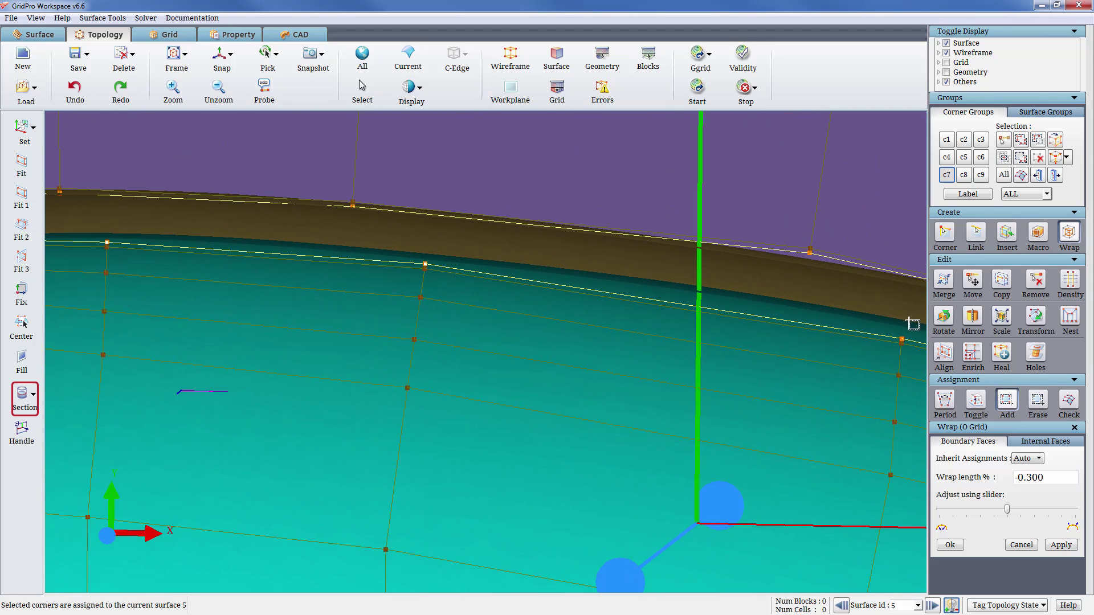
pyautogui.moveTo(918, 345); pyautogui.dragTo(890, 326)
# Assign the remaining rear corners of the inner surface, up to the trailing edge, to surface 5.
pyautogui.moveTo(677, 370); pyautogui.dragTo(20, 292, button='middle')
pyautogui.press('a')
pyautogui.moveTo(837, 379); pyautogui.dragTo(856, 406)
pyautogui.moveTo(840, 450); pyautogui.dragTo(26, 162, button='middle')
pyautogui.press('a')
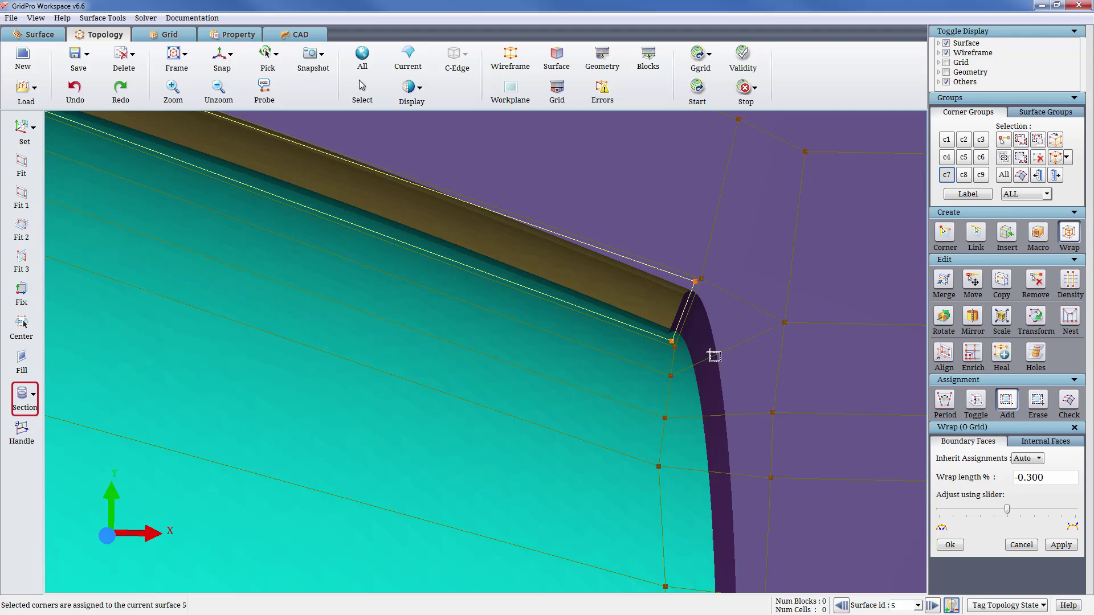
pyautogui.moveTo(644, 313); pyautogui.dragTo(715, 397)
# Assign the corners along the orange inner band below the groove to surface 6.
pyautogui.click(932, 606)
pyautogui.scroll(-4, 364, 383)
pyautogui.moveTo(114, 364); pyautogui.dragTo(374, 380, button='middle')
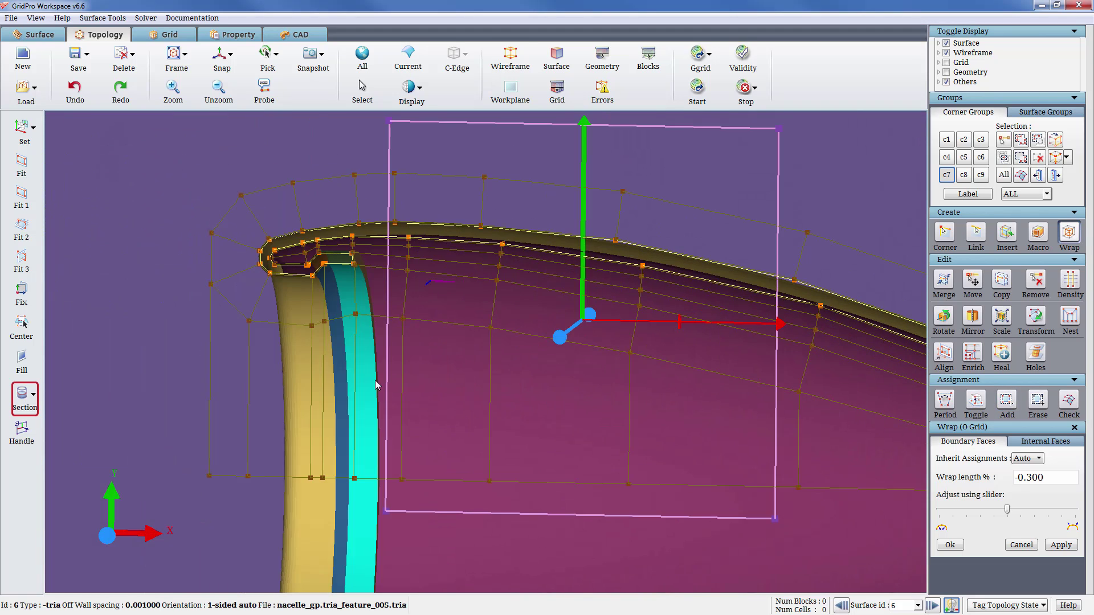
pyautogui.scroll(5, 312, 261)
pyautogui.moveTo(251, 239); pyautogui.dragTo(258, 300)
# Assign the corners along the slanted blue inner band to surface 7.
pyautogui.click(931, 606)
pyautogui.press('a')
pyautogui.press('a')
pyautogui.moveTo(168, 340); pyautogui.dragTo(208, 393)
pyautogui.moveTo(468, 490); pyautogui.dragTo(841, 534, button='middle')
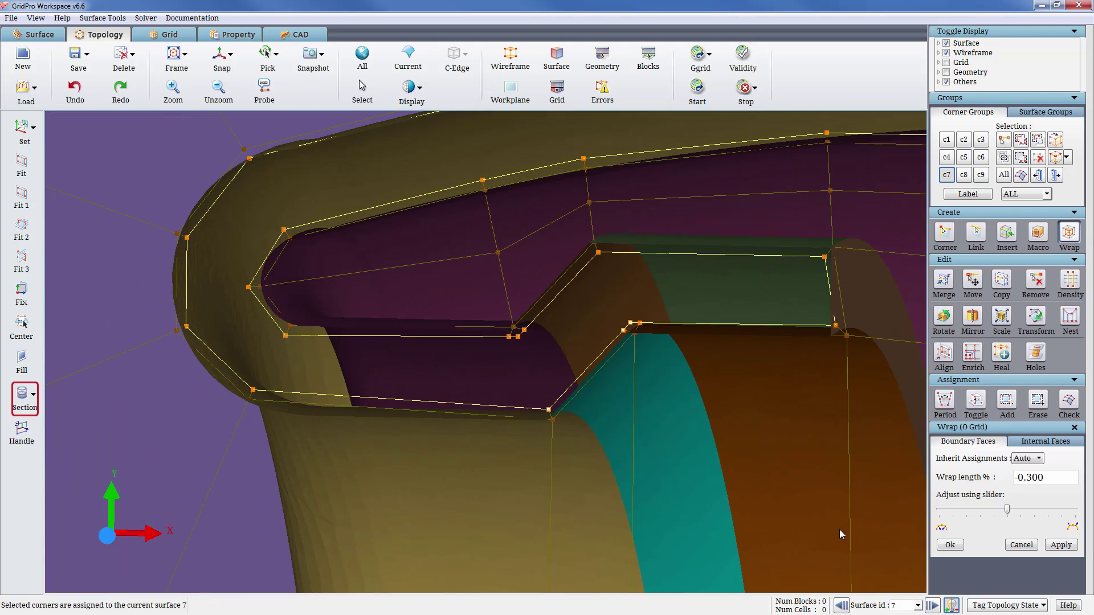
# Assign the corners around the outside of the front lip and along the front of the outer skin to surface 8.
pyautogui.click(931, 605)
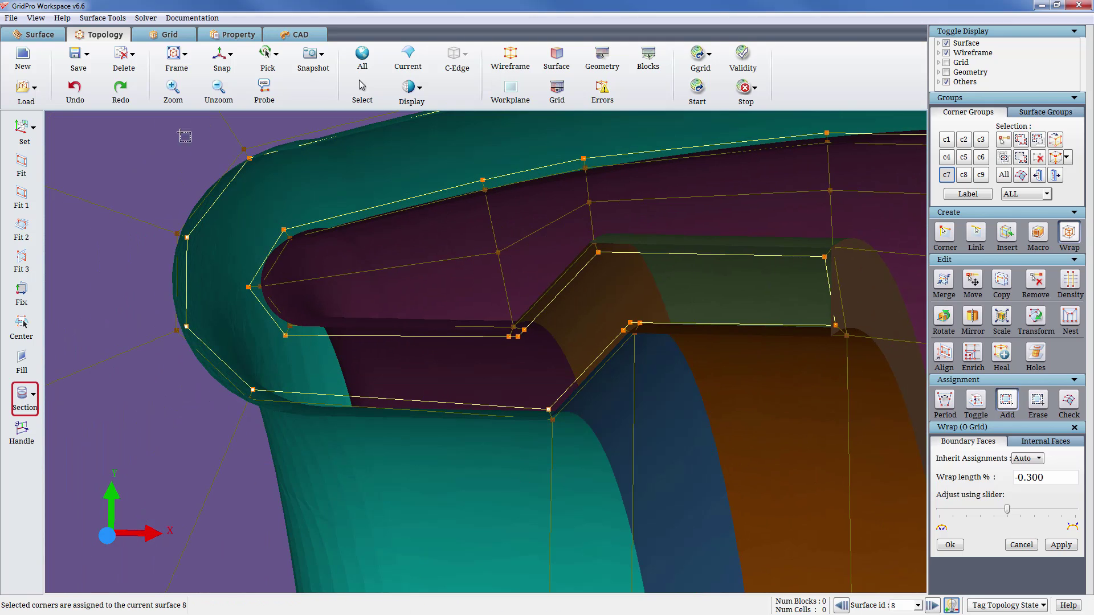
pyautogui.scroll(-3, 296, 196)
pyautogui.press('a')
pyautogui.moveTo(424, 202); pyautogui.dragTo(493, 249)
pyautogui.press('a')
pyautogui.moveTo(639, 181); pyautogui.dragTo(689, 223)
pyautogui.press('a')
pyautogui.moveTo(741, 187); pyautogui.dragTo(812, 233)
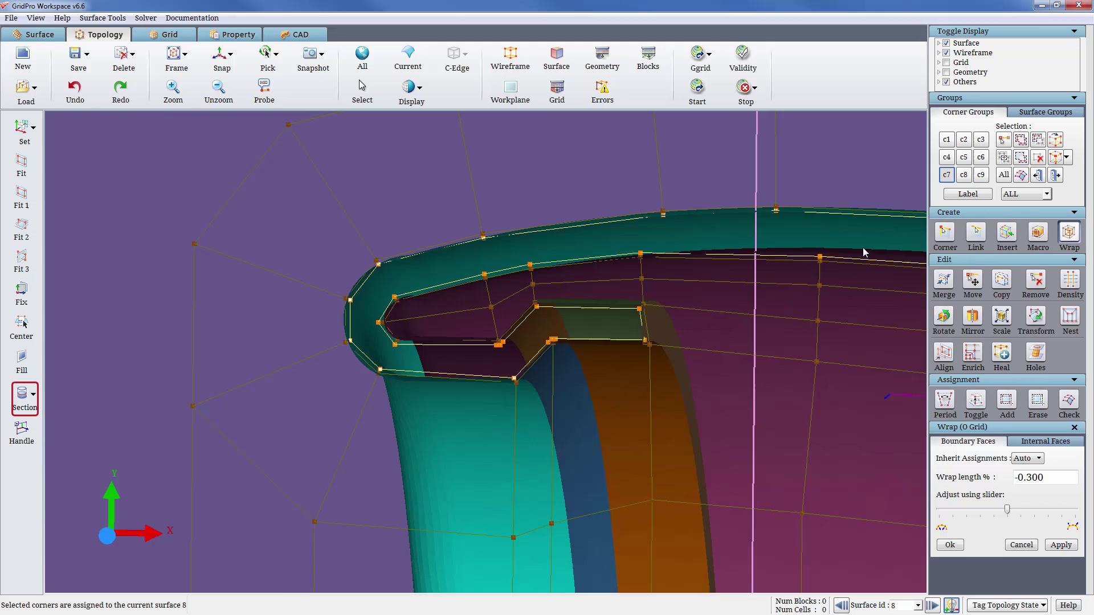
# Assign the remaining outer skin corners back to the trailing edge to surface 8, and make surface 9 current.
pyautogui.moveTo(862, 249); pyautogui.dragTo(186, 245, button='middle')
pyautogui.press('a')
pyautogui.moveTo(340, 194); pyautogui.dragTo(412, 246)
pyautogui.press('a')
pyautogui.moveTo(753, 235); pyautogui.dragTo(846, 300)
pyautogui.moveTo(847, 302); pyautogui.dragTo(232, 230, button='middle')
pyautogui.press('a')
pyautogui.moveTo(716, 303); pyautogui.dragTo(812, 343)
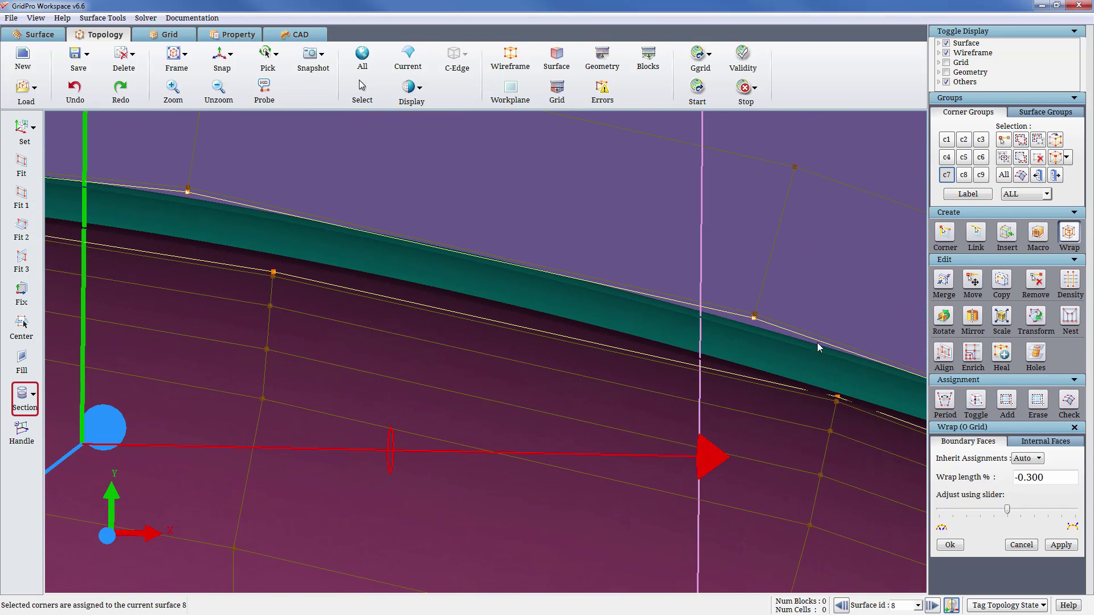
pyautogui.moveTo(820, 345); pyautogui.dragTo(213, 294, button='middle')
pyautogui.moveTo(397, 348); pyautogui.dragTo(367, 334, button='middle')
pyautogui.press('a')
pyautogui.click(933, 606)
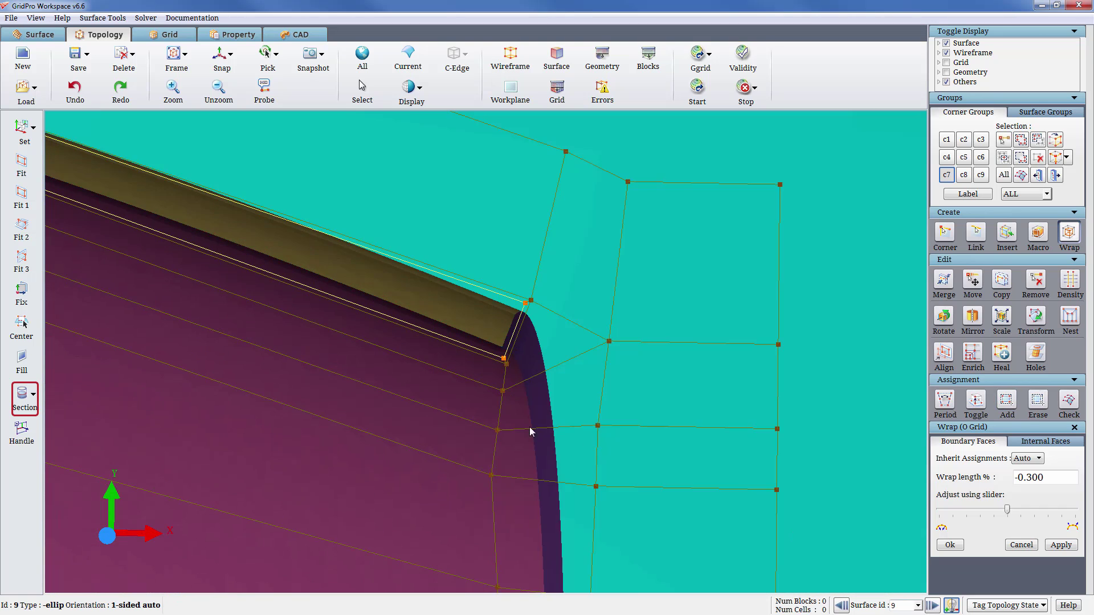
# Align the view along the X axis and group all corners of the cross-sectional wireframe in C5.
pyautogui.moveTo(528, 426); pyautogui.dragTo(385, 384, button='right')
pyautogui.moveTo(384, 383); pyautogui.dragTo(746, 437, button='middle')
pyautogui.click(219, 55)
pyautogui.moveTo(574, 372); pyautogui.dragTo(490, 371, button='middle')
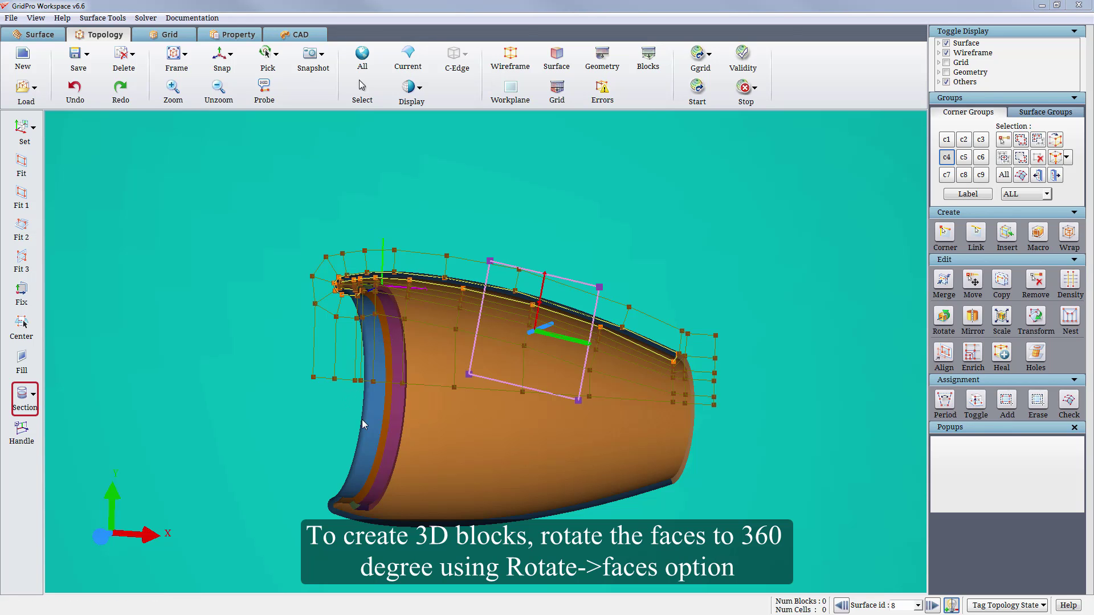
pyautogui.moveTo(361, 420); pyautogui.dragTo(370, 383, button='middle')
pyautogui.scroll(-3, 370, 383)
pyautogui.moveTo(684, 421); pyautogui.dragTo(899, 449, button='middle')
pyautogui.moveTo(273, 319); pyautogui.dragTo(516, 328, button='middle')
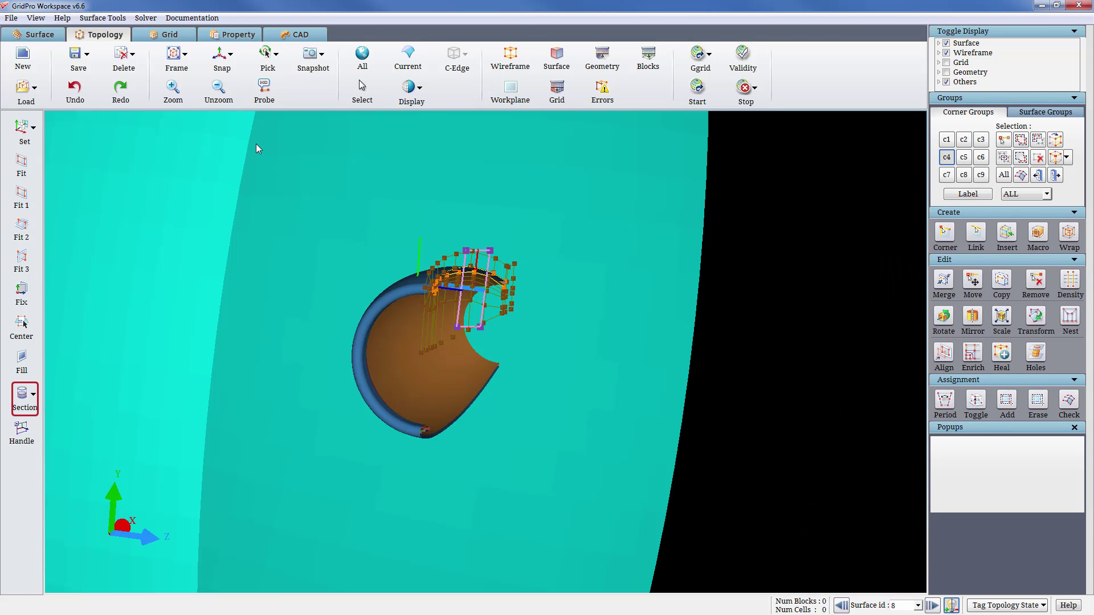
pyautogui.click(222, 55)
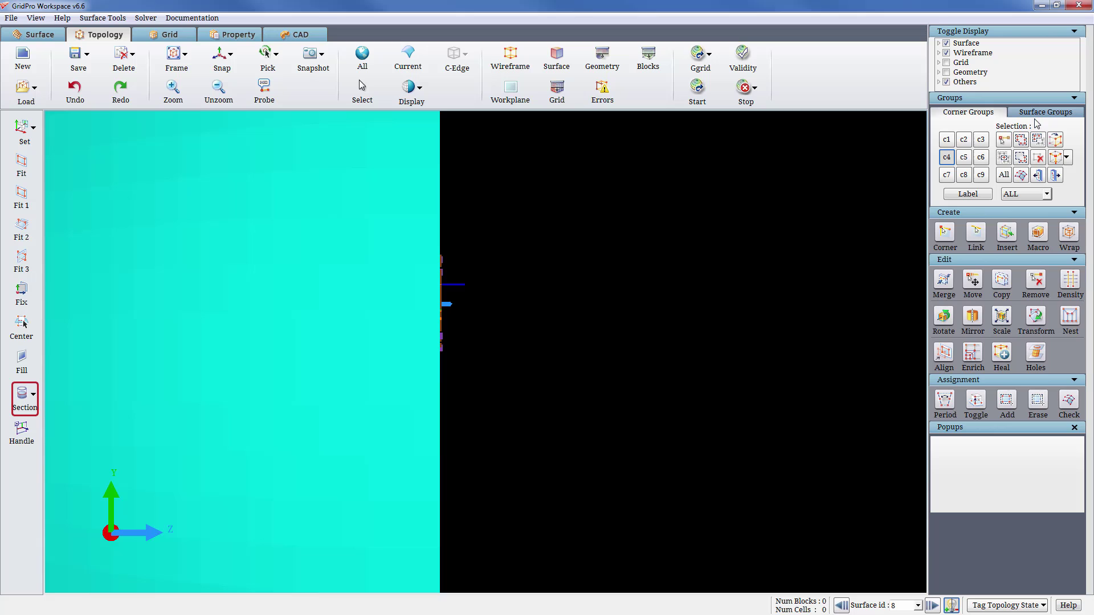
pyautogui.click(964, 158)
pyautogui.moveTo(651, 430); pyautogui.dragTo(251, 191)
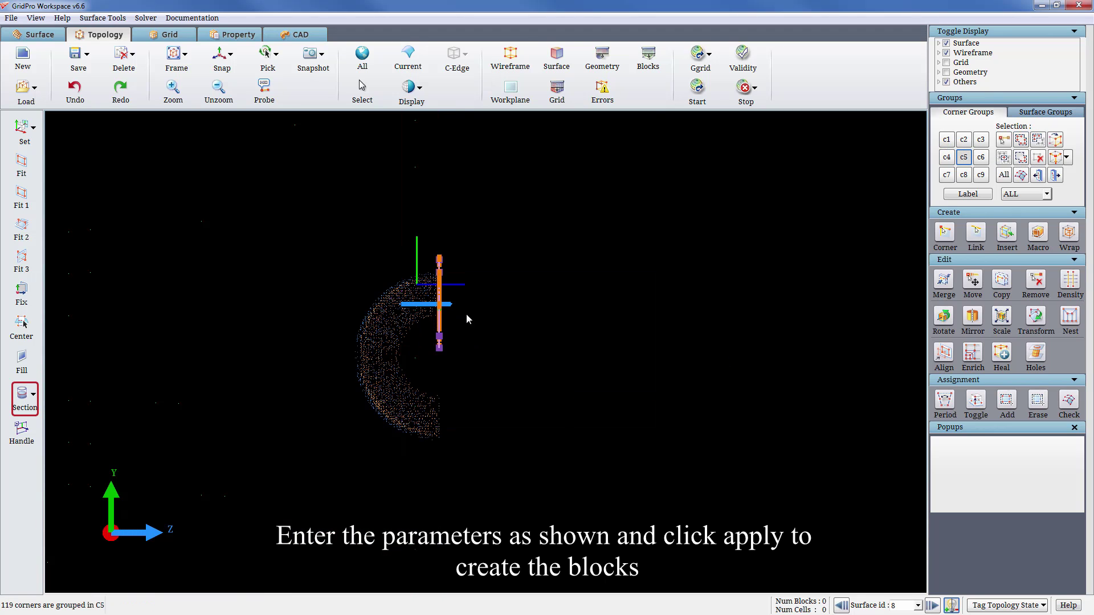
# Rotate the C5 faces circularly about the X-axis with user-defined center 0, 5, 0, an angle of 360 and 16 copies.
pyautogui.click(943, 318)
pyautogui.click(1042, 443)
pyautogui.scroll(-1, 1043, 485)
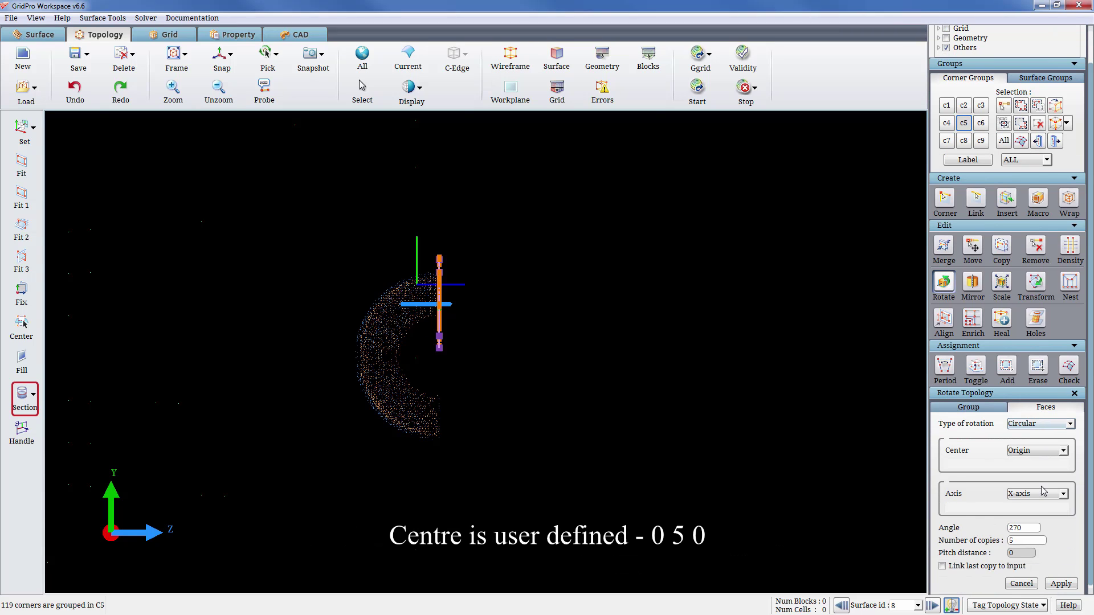
pyautogui.click(1037, 452)
pyautogui.click(1026, 468)
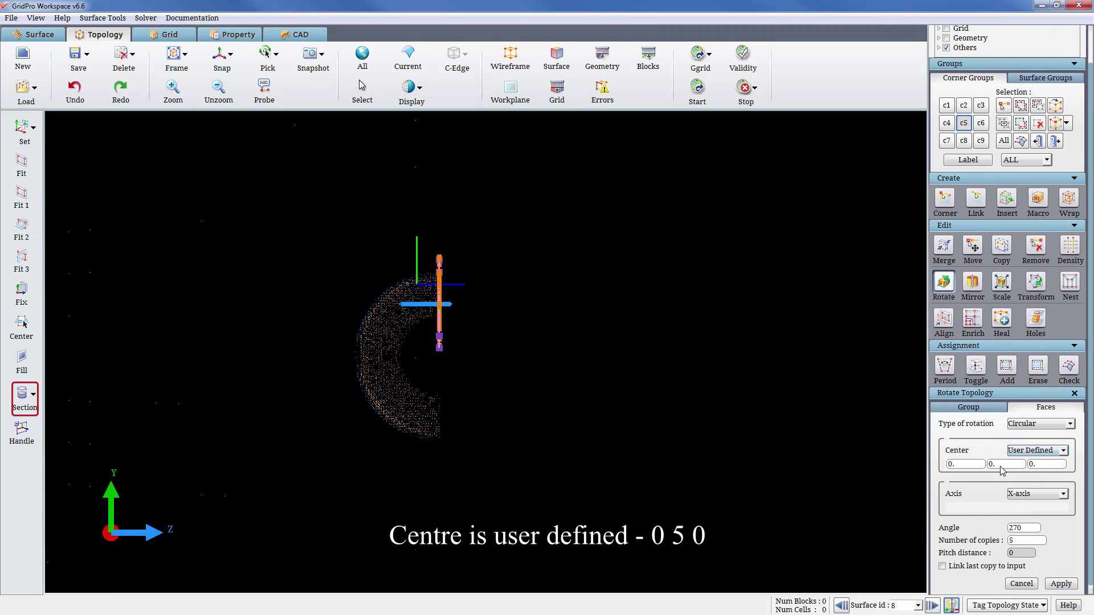
pyautogui.moveTo(997, 466); pyautogui.dragTo(987, 466)
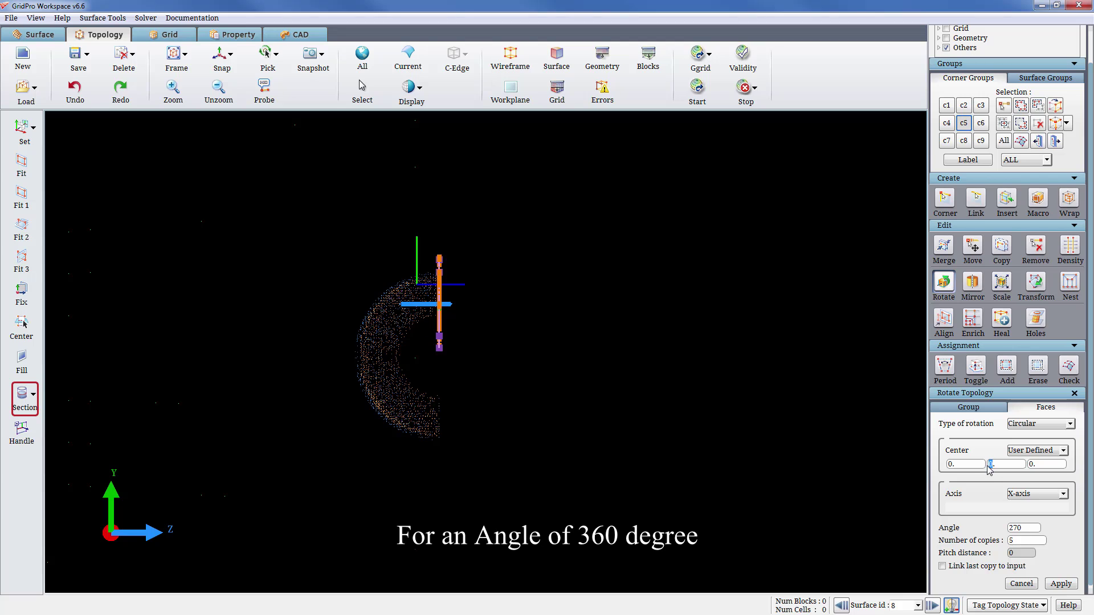
pyautogui.write('5')
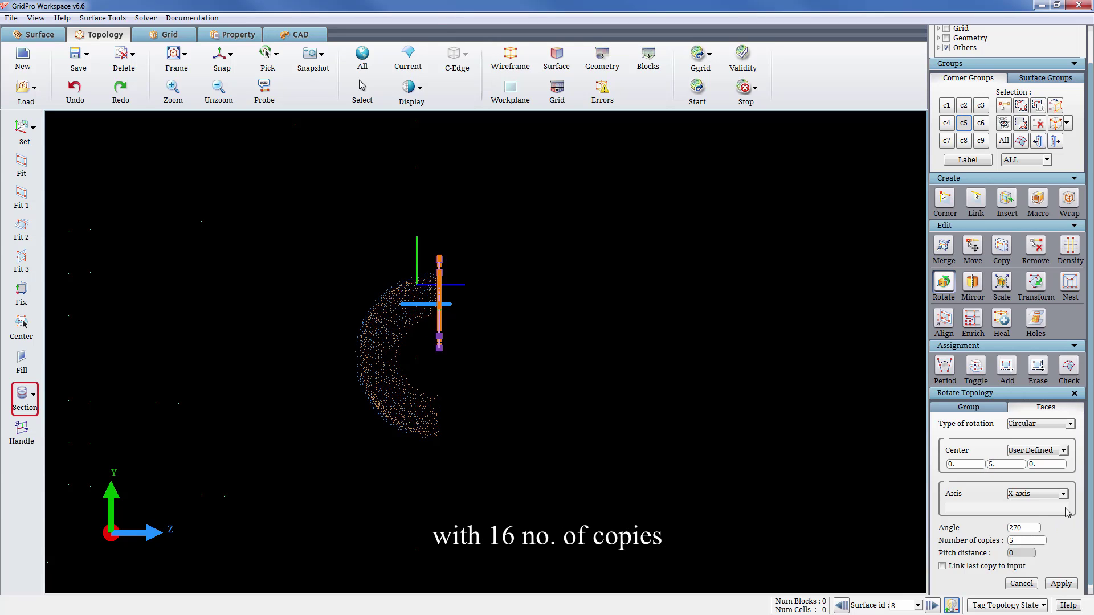
pyautogui.write('360')
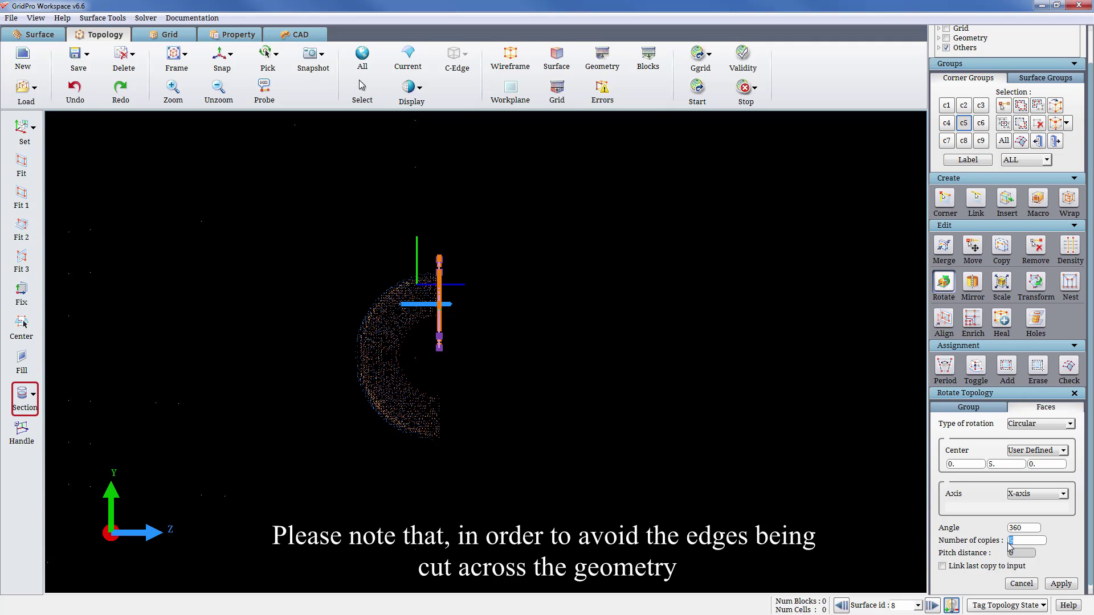
pyautogui.click(1058, 583)
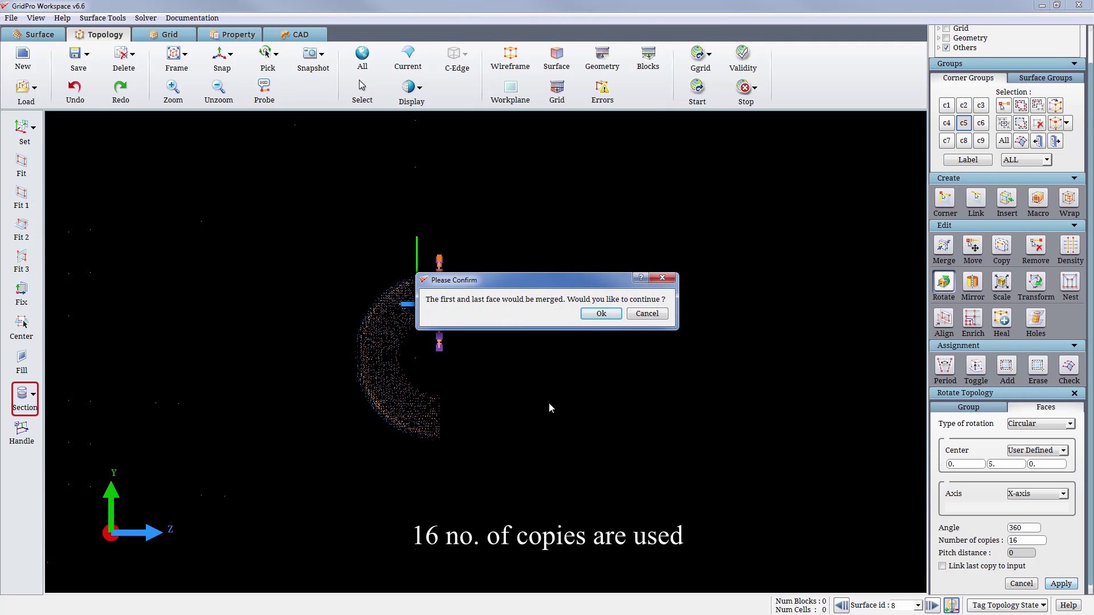
pyautogui.click(596, 313)
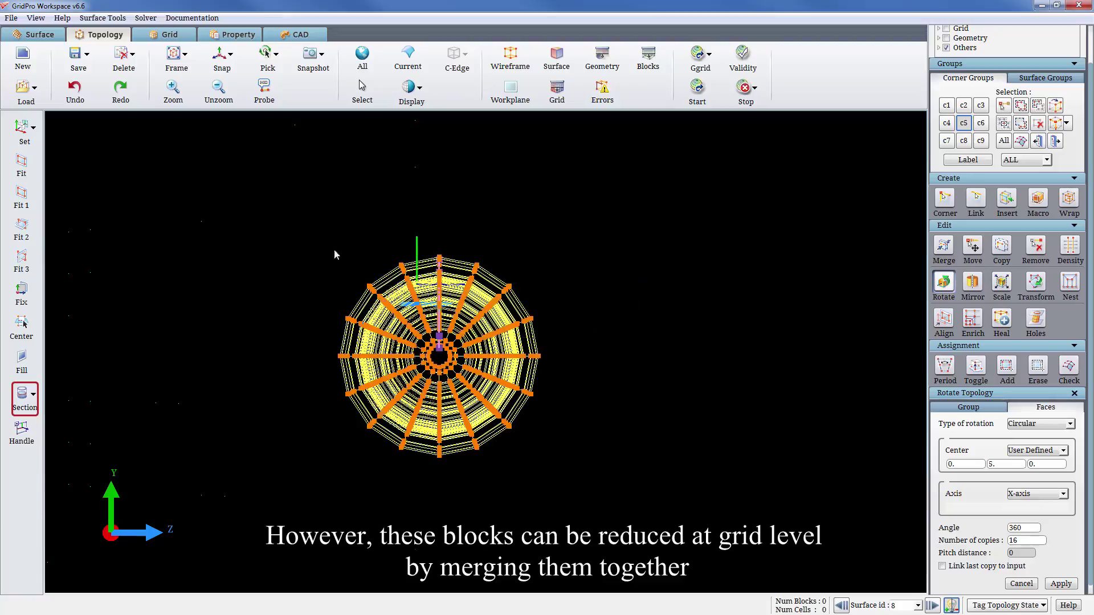
# Examine how the rotated wireframe fits the nacelle's inner duct, front lip and outer skin.
pyautogui.moveTo(333, 244); pyautogui.dragTo(542, 489)
pyautogui.scroll(3, 643, 405)
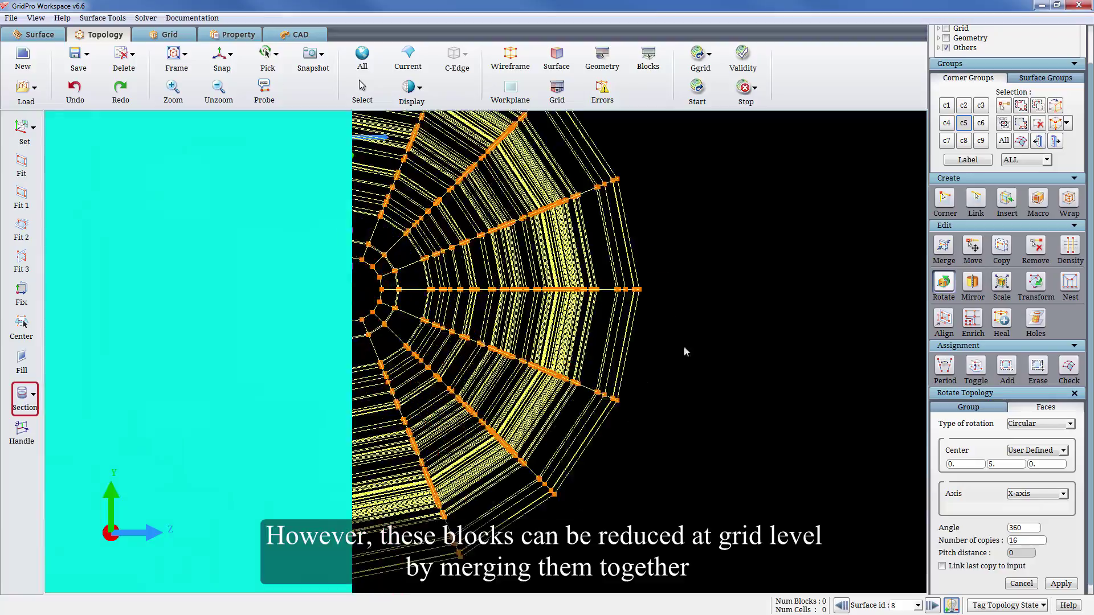
pyautogui.moveTo(721, 320); pyautogui.dragTo(641, 365)
pyautogui.moveTo(734, 222); pyautogui.dragTo(637, 252)
pyautogui.moveTo(886, 462); pyautogui.dragTo(794, 438)
pyautogui.moveTo(786, 178); pyautogui.dragTo(323, 148)
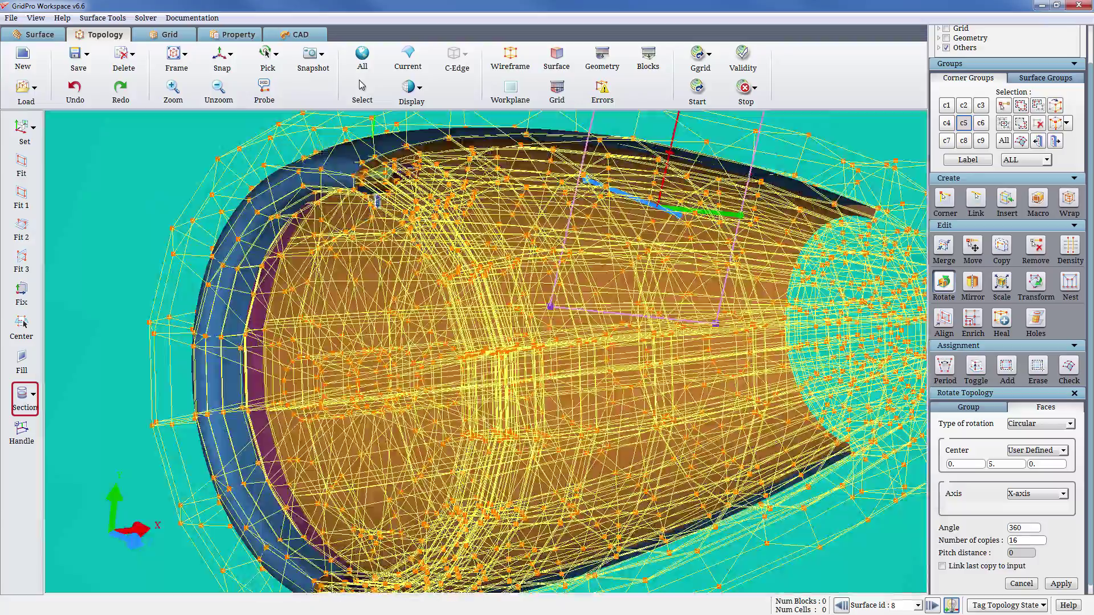
pyautogui.moveTo(377, 201); pyautogui.dragTo(317, 149)
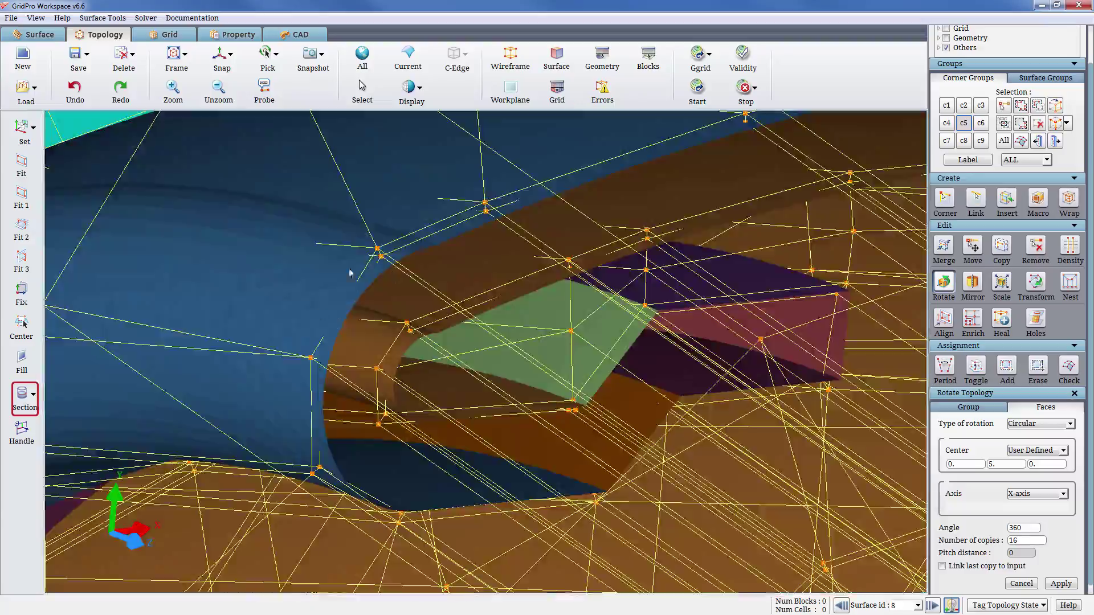
pyautogui.moveTo(291, 294)
pyautogui.mouseDown(button='middle')
pyautogui.moveTo(710, 342)
pyautogui.moveTo(617, 330)
pyautogui.mouseUp(button='middle')
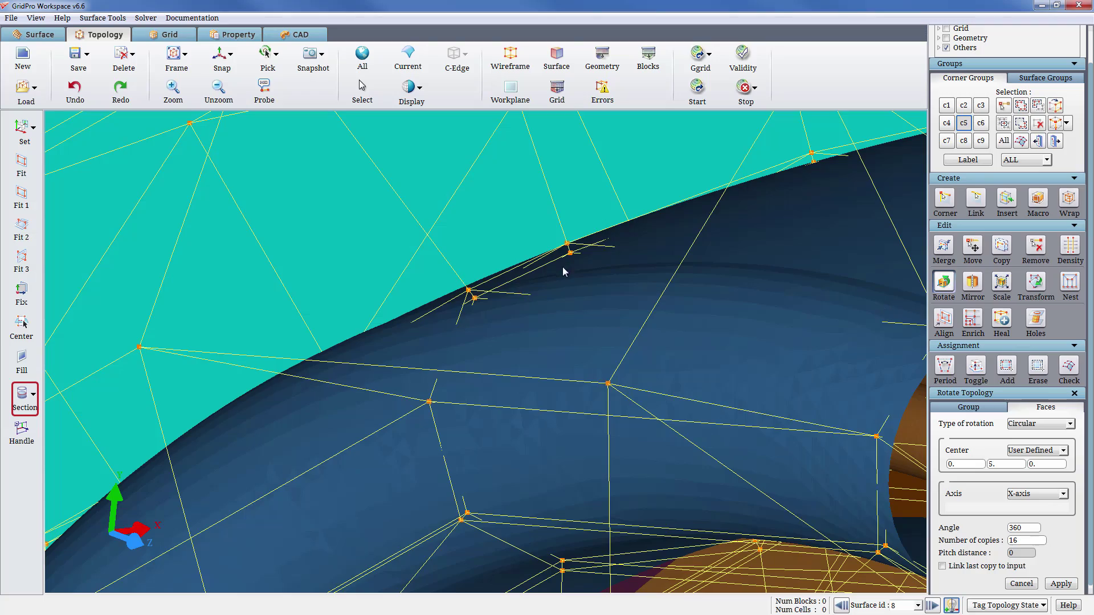
pyautogui.scroll(-6, 563, 271)
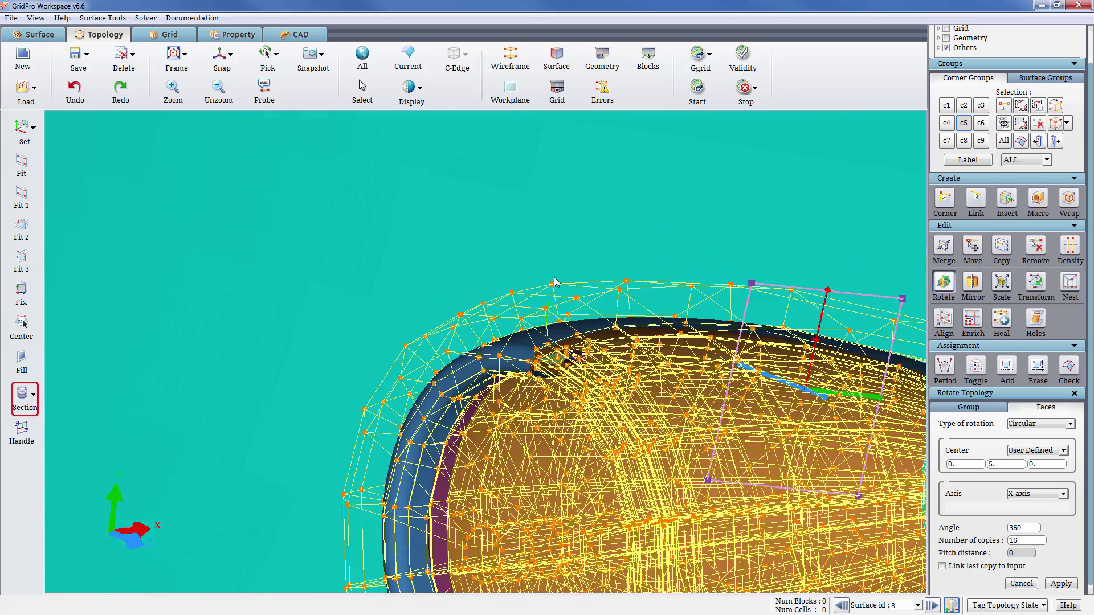
pyautogui.scroll(-5, 557, 282)
pyautogui.moveTo(652, 458); pyautogui.dragTo(1055, 430)
# Hide the surfaces and bring the open centre of the rotated wireframe into an X-axis view.
pyautogui.click(221, 56)
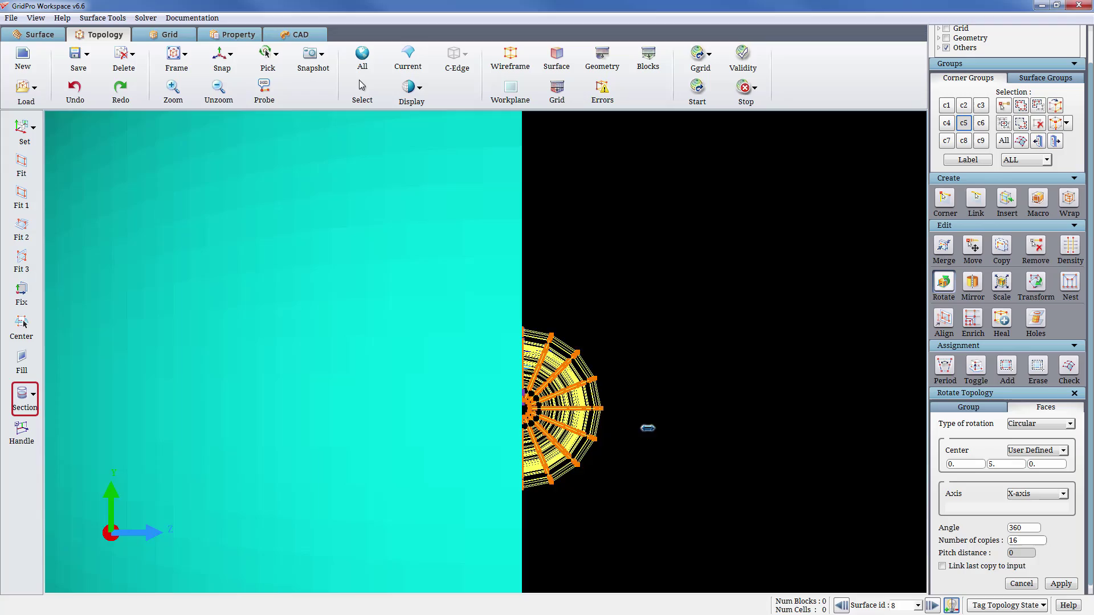
pyautogui.scroll(4, 648, 428)
pyautogui.scroll(5, 576, 346)
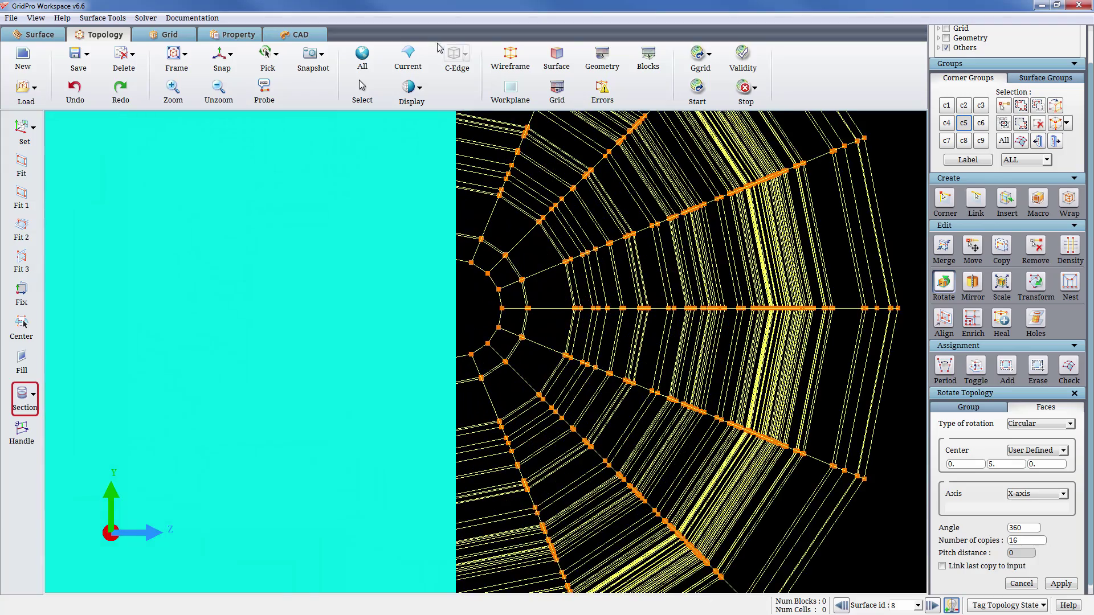
pyautogui.click(547, 57)
pyautogui.scroll(3, 388, 239)
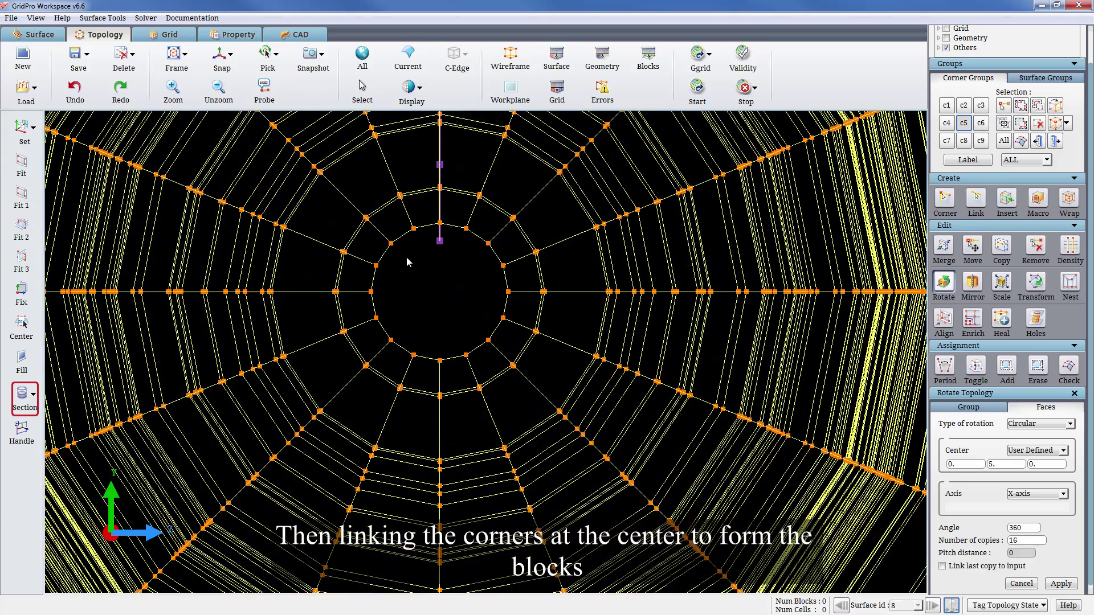
pyautogui.moveTo(411, 269); pyautogui.dragTo(416, 301, button='middle')
pyautogui.moveTo(416, 301); pyautogui.dragTo(422, 309)
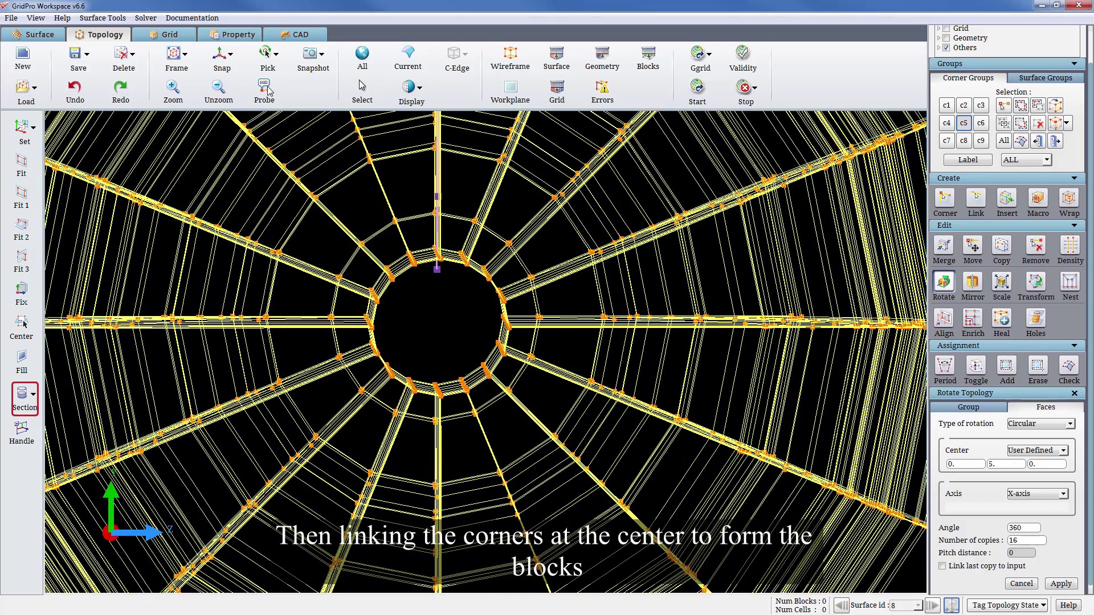
# Link the three uppermost corners of the innermost ring to the three lowest ones and insert three rows of corners across the links.
pyautogui.click(217, 56)
pyautogui.scroll(4, 429, 330)
pyautogui.moveTo(427, 326); pyautogui.dragTo(479, 361, button='middle')
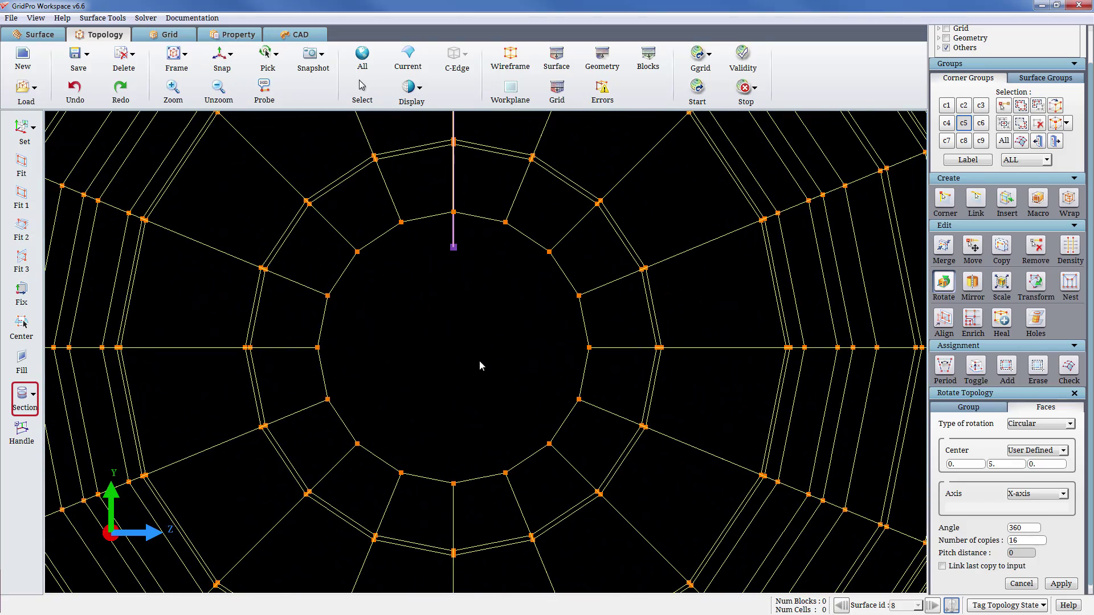
pyautogui.press('e')
pyautogui.moveTo(387, 196); pyautogui.dragTo(523, 264)
pyautogui.moveTo(383, 450); pyautogui.dragTo(523, 483)
pyautogui.press('i')
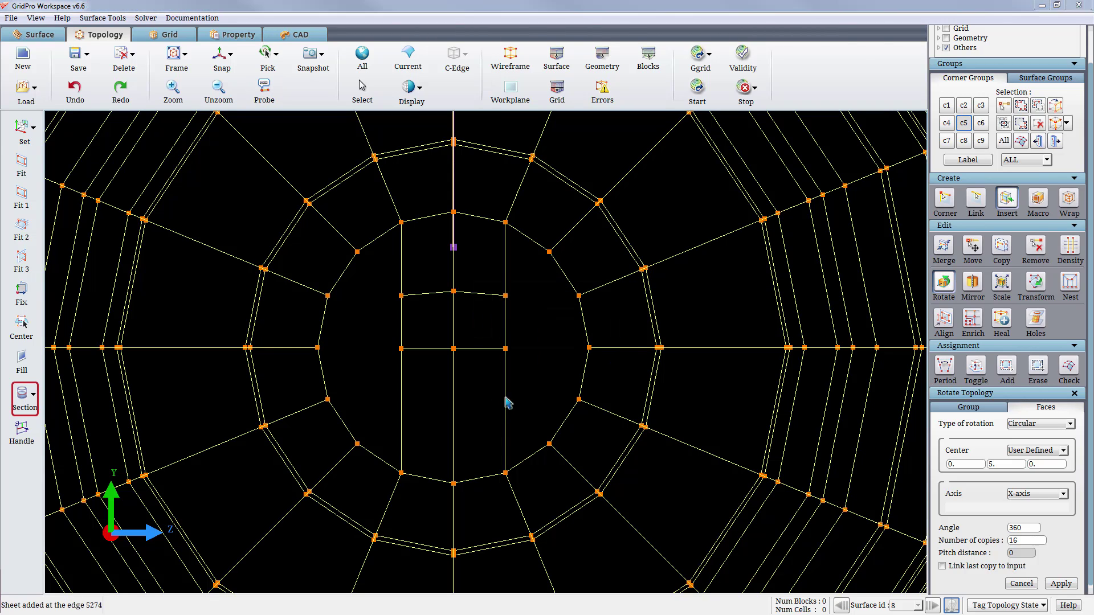
# Link the inserted rows of corners to the neighbouring ring corners on both sides to close the central blocks.
pyautogui.press('l')
pyautogui.moveTo(482, 279); pyautogui.dragTo(606, 420)
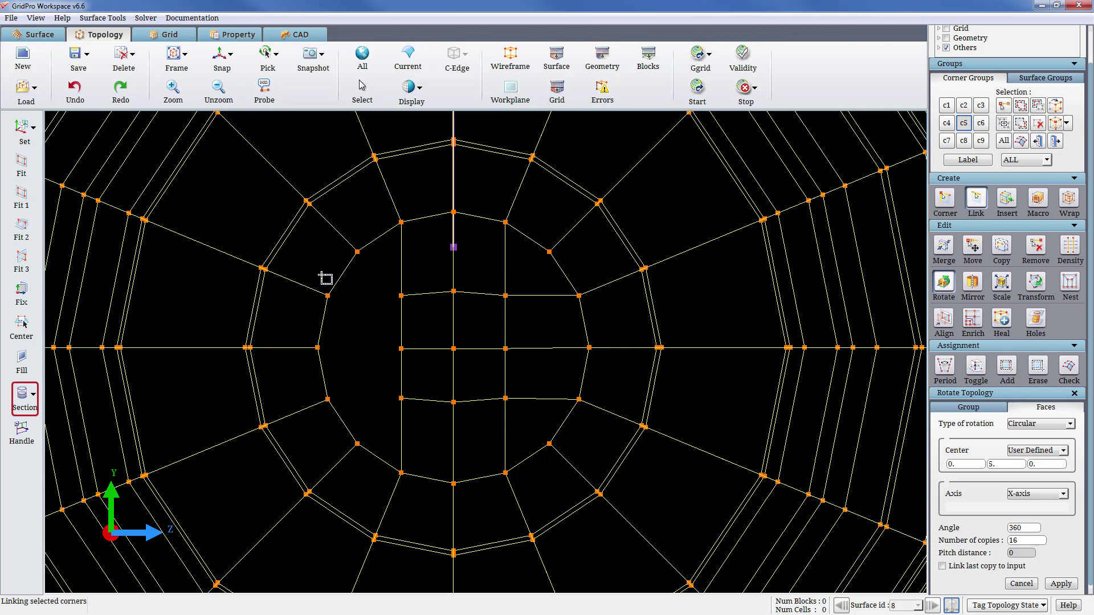
pyautogui.moveTo(296, 278); pyautogui.dragTo(433, 285)
pyautogui.press('Escape')
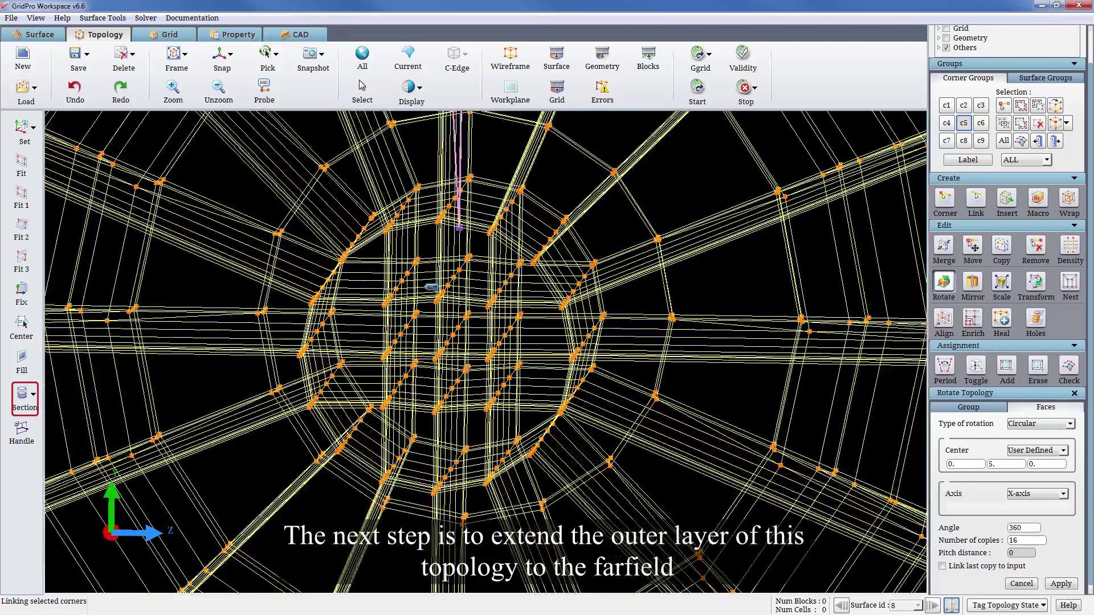
# Make C6 the current corner group and select the outermost layer of the wireframe for it.
pyautogui.moveTo(529, 394); pyautogui.dragTo(490, 365, button='middle')
pyautogui.moveTo(621, 319); pyautogui.dragTo(350, 247)
pyautogui.click(217, 64)
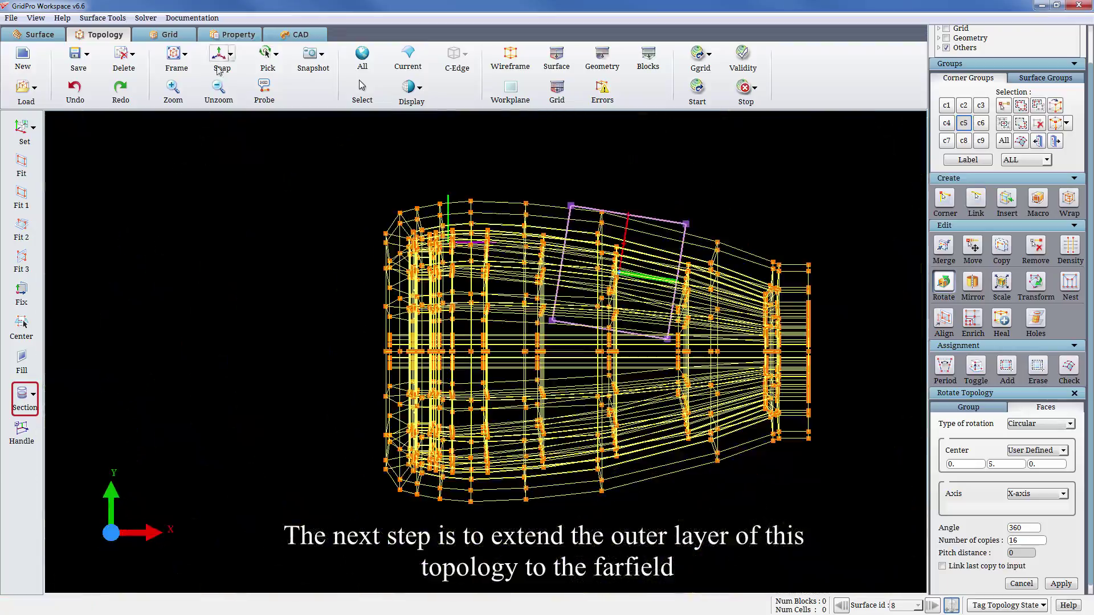
pyautogui.click(980, 124)
pyautogui.moveTo(419, 260); pyautogui.dragTo(452, 284)
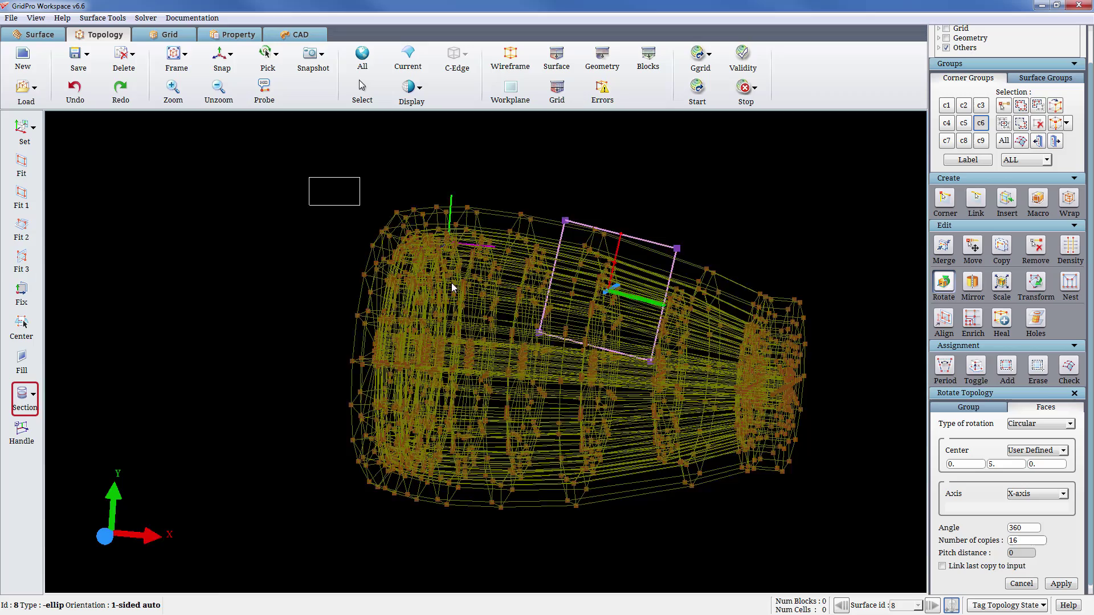
pyautogui.scroll(6, 450, 233)
pyautogui.click(344, 253)
pyautogui.click(328, 233)
pyautogui.scroll(-6, 678, 253)
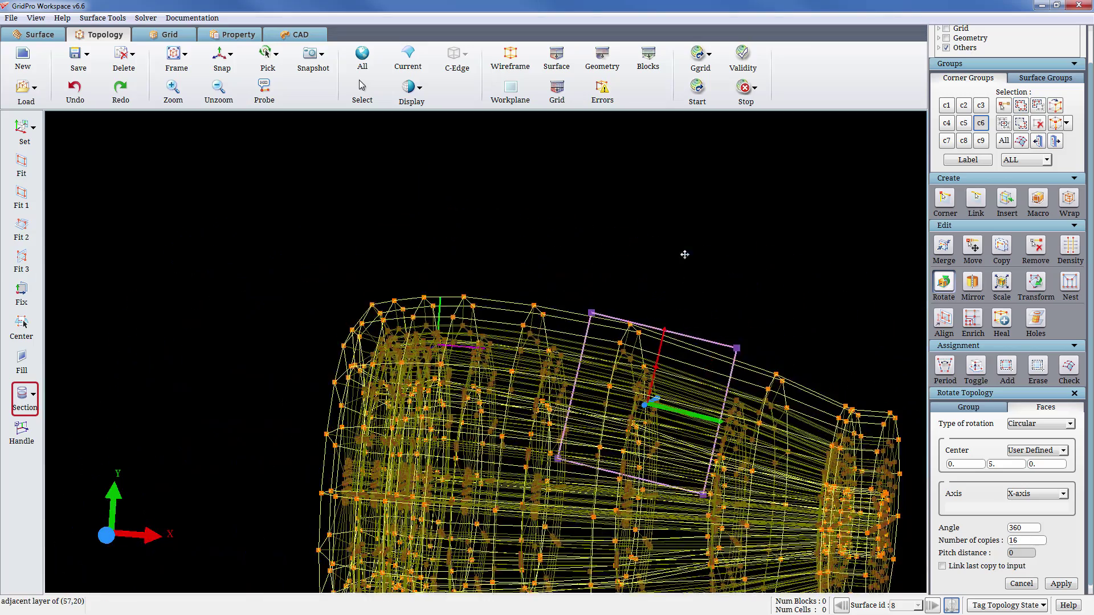
# Add the corners at the rear end and at the front end of the wireframe to group C6.
pyautogui.moveTo(685, 255); pyautogui.dragTo(575, 149, button='middle')
pyautogui.moveTo(701, 176); pyautogui.dragTo(719, 166)
pyautogui.click(220, 55)
pyautogui.click(1021, 105)
pyautogui.moveTo(767, 254); pyautogui.dragTo(879, 562)
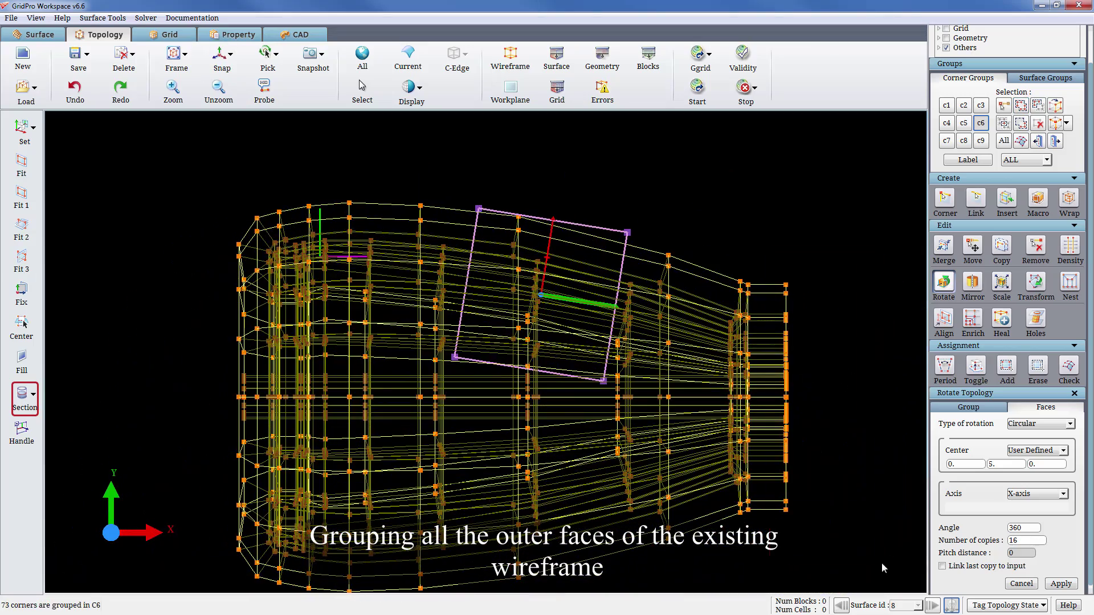
pyautogui.moveTo(149, 147); pyautogui.dragTo(252, 590)
# Remove the interior corners just behind the front end of the wireframe from group C6.
pyautogui.moveTo(548, 343); pyautogui.dragTo(576, 368)
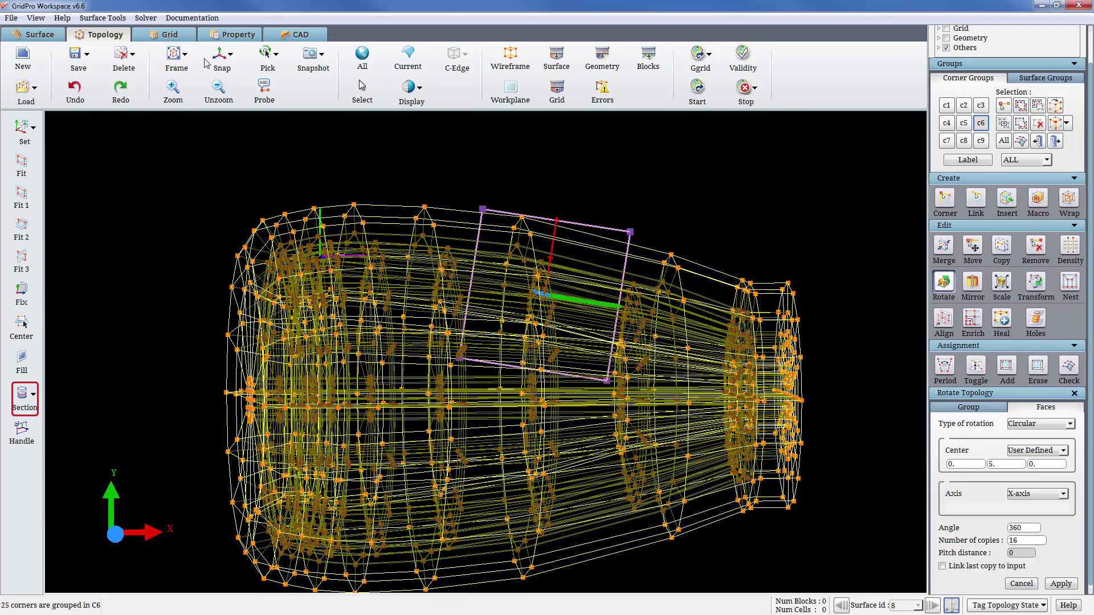
pyautogui.click(219, 56)
pyautogui.scroll(6, 366, 284)
pyautogui.moveTo(366, 283); pyautogui.dragTo(639, 212, button='middle')
pyautogui.scroll(-1, 419, 281)
pyautogui.press('b')
pyautogui.moveTo(353, 176); pyautogui.dragTo(373, 563)
pyautogui.press('b')
pyautogui.moveTo(405, 177); pyautogui.dragTo(419, 579)
pyautogui.press('Escape')
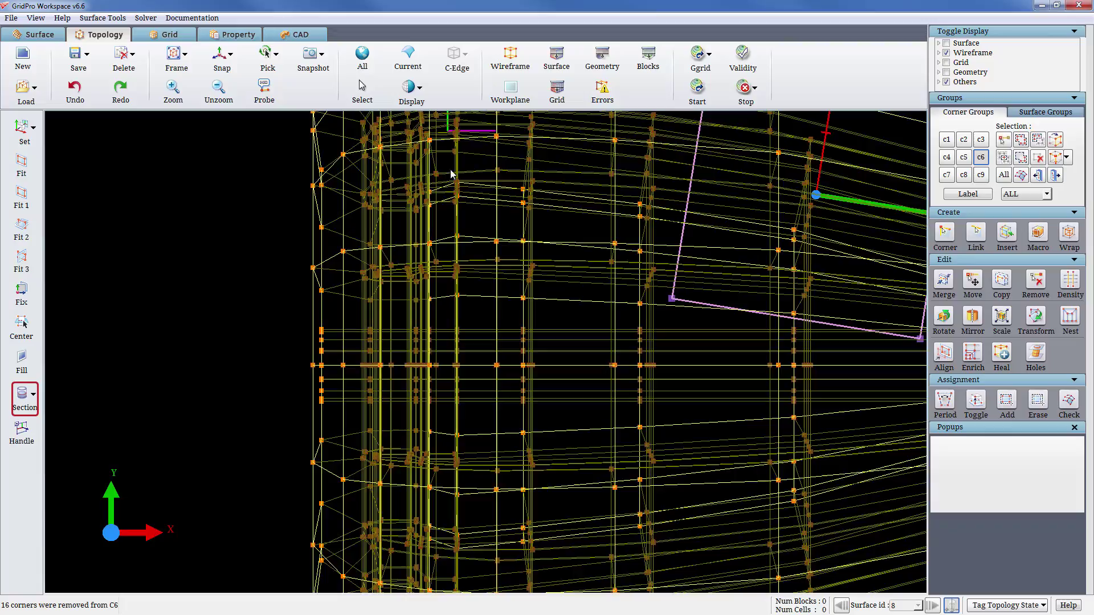
# Remove the remaining interior corners around the front lip region from group C6.
pyautogui.moveTo(500, 239); pyautogui.dragTo(503, 244)
pyautogui.click(219, 56)
pyautogui.scroll(-1, 447, 188)
pyautogui.moveTo(447, 188); pyautogui.dragTo(443, 136, button='middle')
pyautogui.press('b')
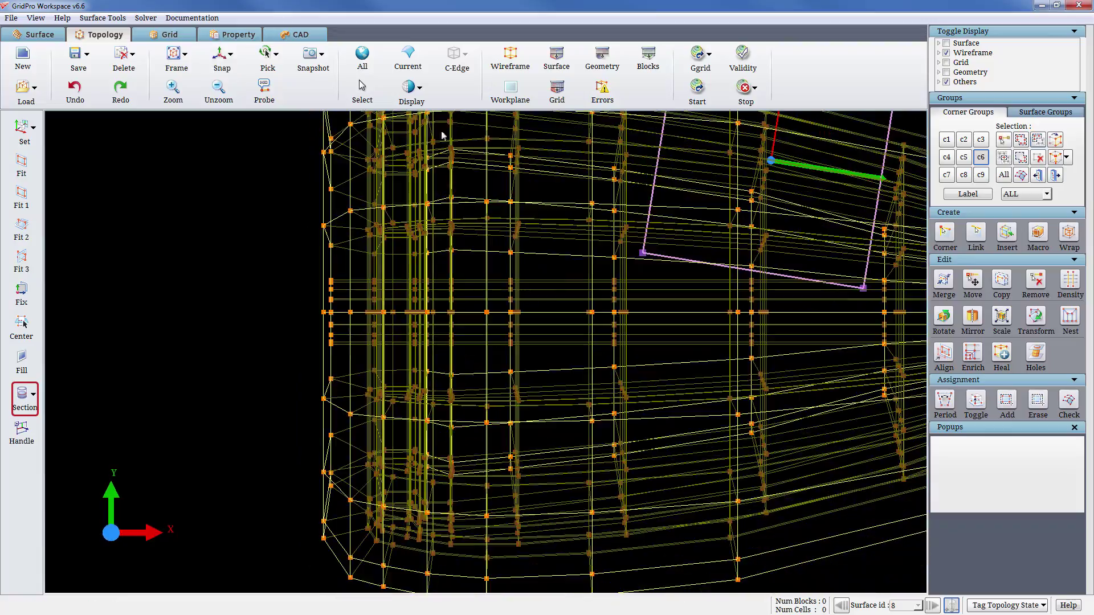
pyautogui.moveTo(465, 542); pyautogui.dragTo(465, 543)
pyautogui.moveTo(459, 444); pyautogui.dragTo(426, 216)
pyautogui.moveTo(396, 146); pyautogui.dragTo(419, 259)
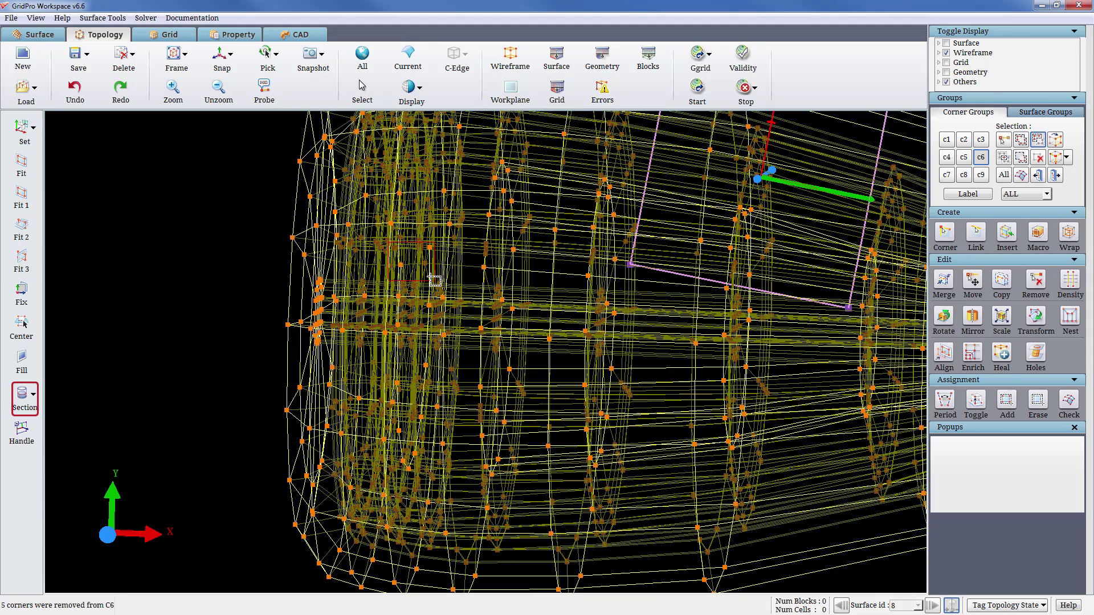
pyautogui.moveTo(397, 301); pyautogui.dragTo(425, 339)
pyautogui.moveTo(434, 389); pyautogui.dragTo(429, 478)
pyautogui.press('z')
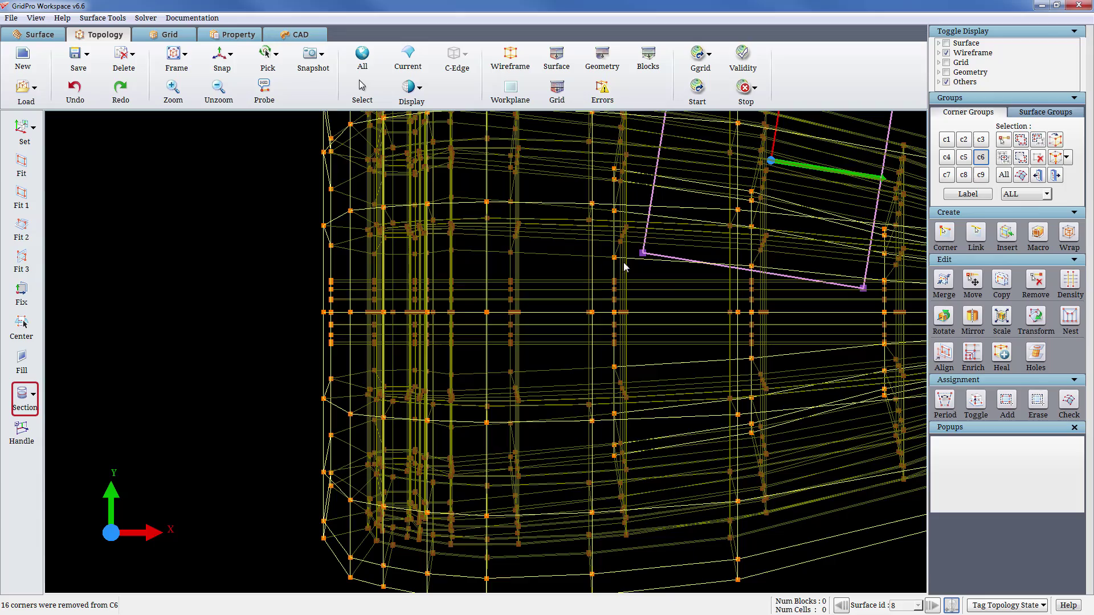
# Remove the interior corner columns from mid-body back to the rear end from C6, leaving only the outer faces grouped.
pyautogui.press('u')
pyautogui.moveTo(601, 156); pyautogui.dragTo(652, 463)
pyautogui.press('u')
pyautogui.moveTo(746, 176); pyautogui.dragTo(779, 443)
pyautogui.moveTo(784, 422); pyautogui.dragTo(459, 400, button='middle')
pyautogui.press('u')
pyautogui.moveTo(542, 194); pyautogui.dragTo(570, 402)
pyautogui.press('u')
pyautogui.moveTo(713, 225); pyautogui.dragTo(718, 319)
pyautogui.moveTo(717, 175); pyautogui.dragTo(732, 300, button='right')
pyautogui.moveTo(731, 299); pyautogui.dragTo(491, 309, button='middle')
pyautogui.press('u')
pyautogui.moveTo(604, 229); pyautogui.dragTo(640, 400)
pyautogui.moveTo(678, 370); pyautogui.dragTo(695, 240, button='right')
pyautogui.moveTo(687, 242); pyautogui.dragTo(667, 299)
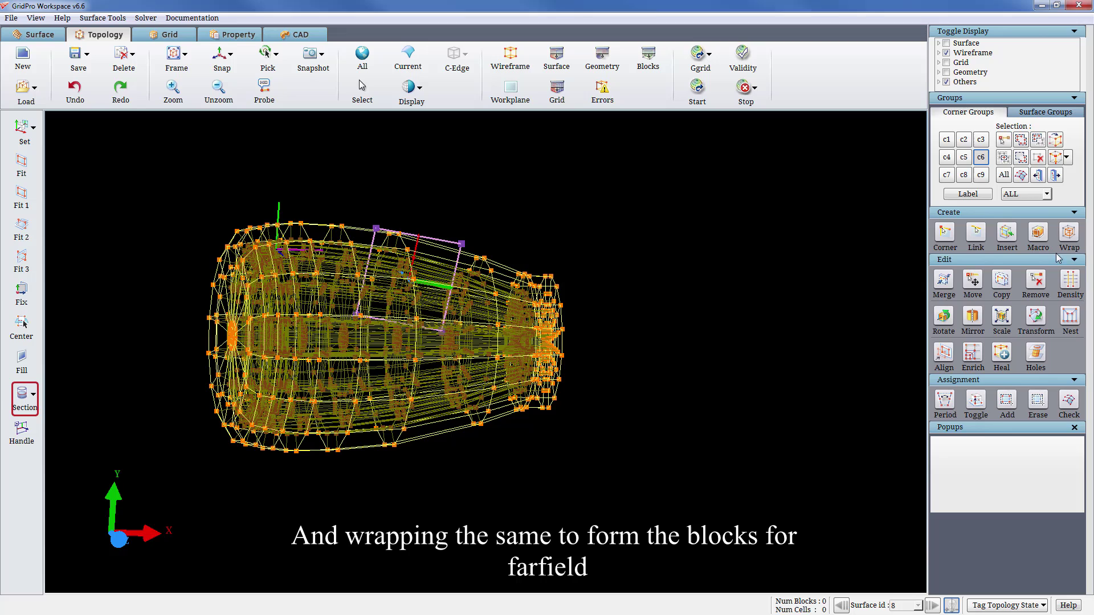
# Wrap the boundary faces of group C6 with Auto inherited assignments and a wrap length of 10 %.
pyautogui.click(1069, 234)
pyautogui.moveTo(1030, 483); pyautogui.dragTo(1025, 482)
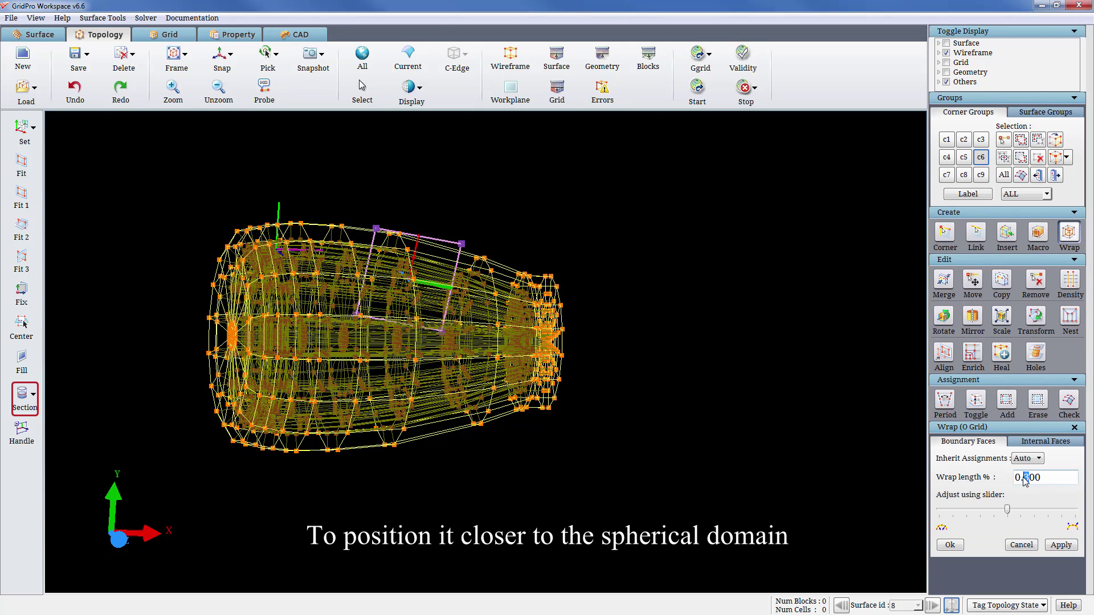
pyautogui.write('1')
pyautogui.click(1061, 545)
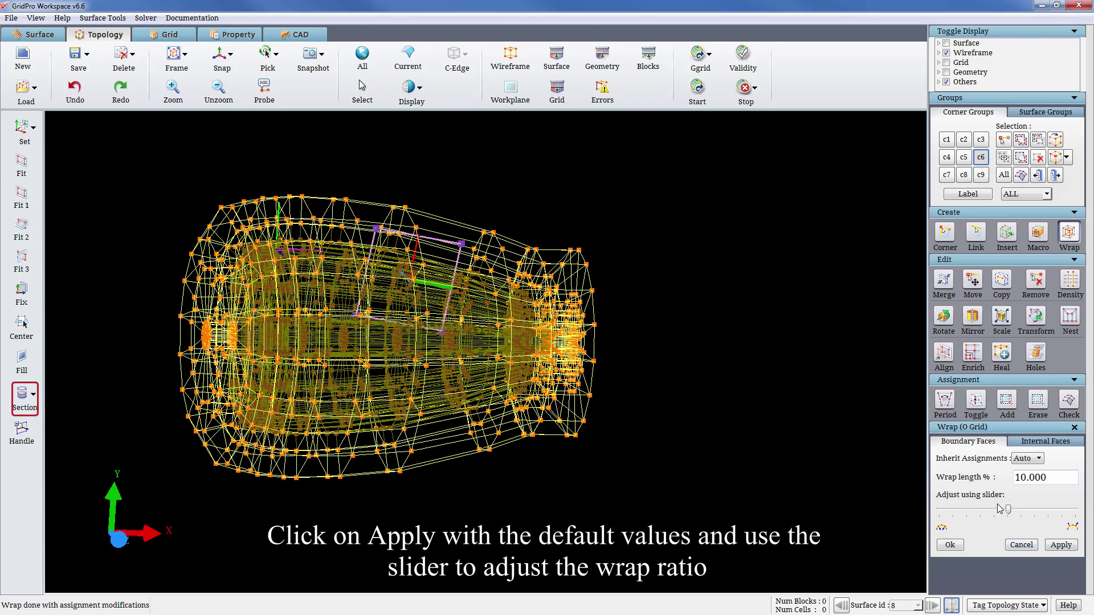
# Show the surfaces and increase the wrap length to 257 % to extend the outer layer close to the spherical farfield.
pyautogui.moveTo(1010, 512); pyautogui.dragTo(1020, 511)
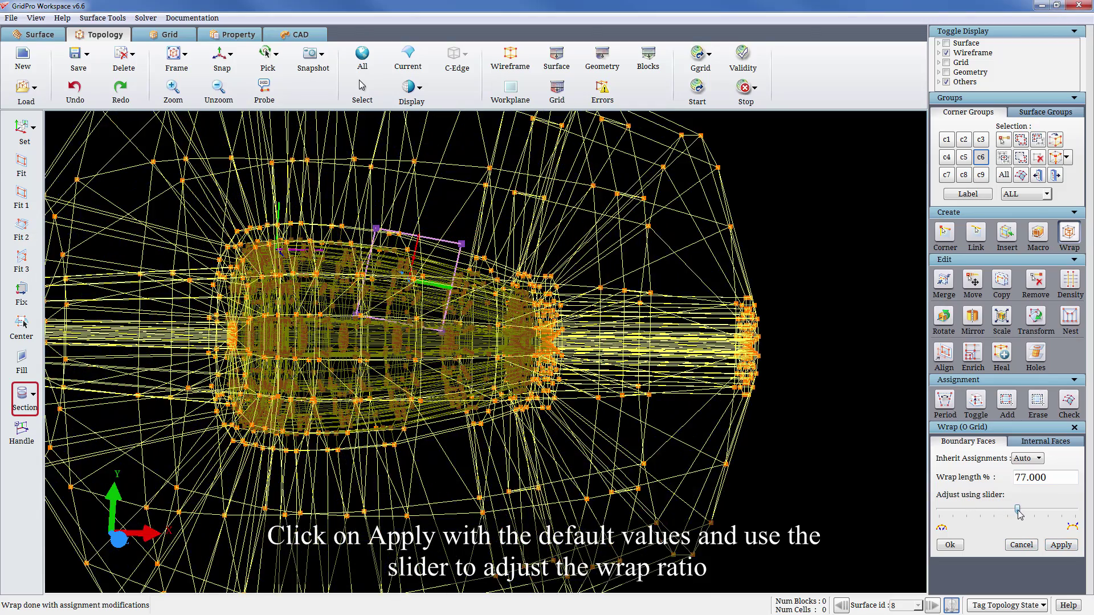
pyautogui.click(564, 63)
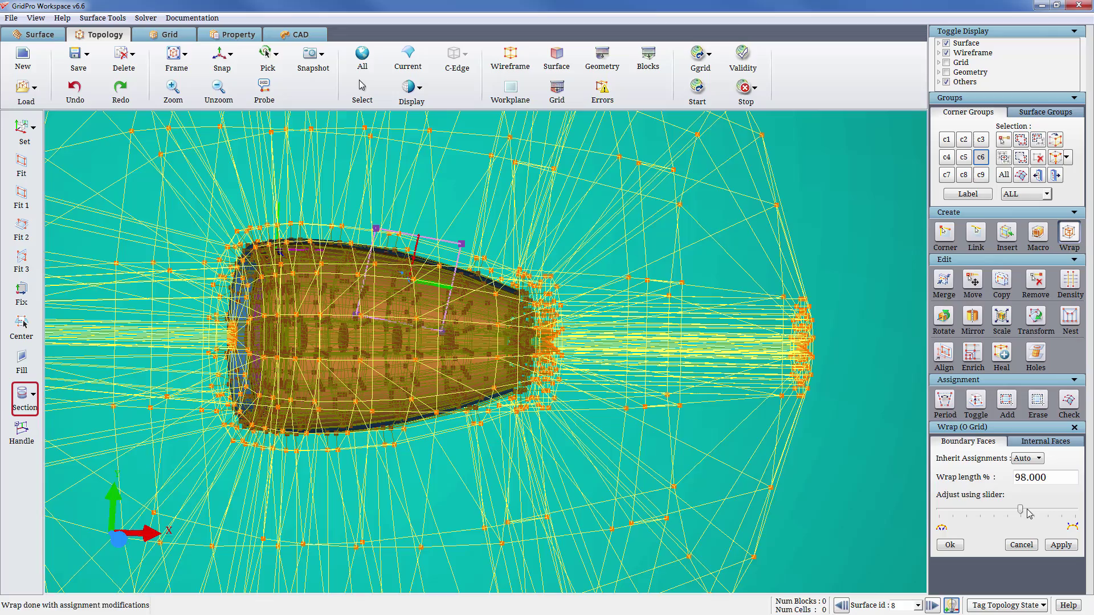
pyautogui.moveTo(1021, 510); pyautogui.dragTo(1044, 515)
pyautogui.scroll(-5, 797, 417)
pyautogui.scroll(-2, 796, 422)
pyautogui.scroll(-3, 795, 504)
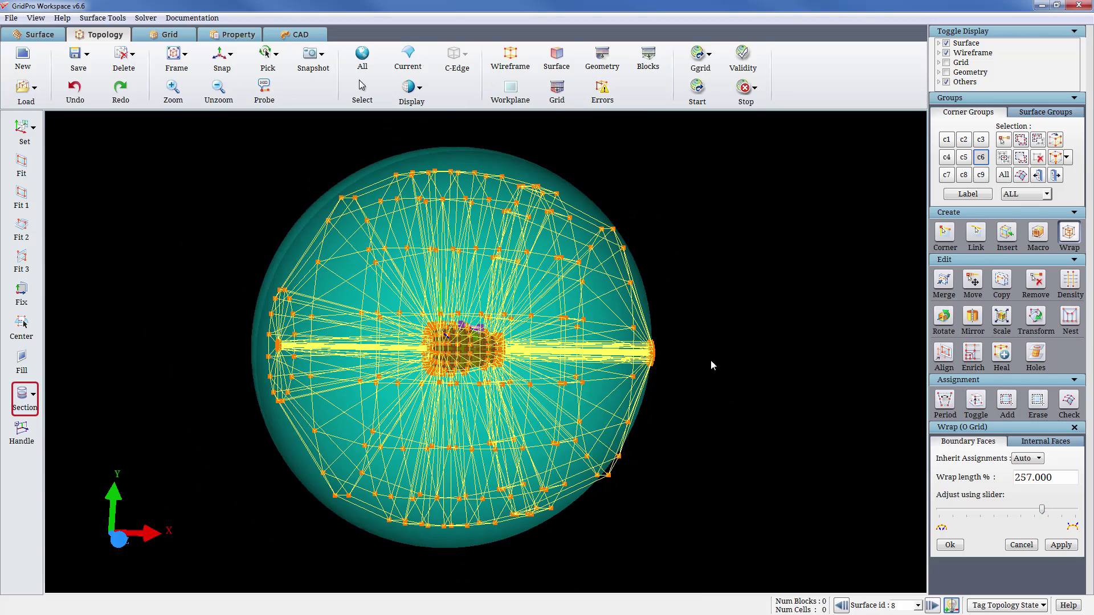
# Increase the wrap length to 262 % to bring the outer layer closer to the spherical farfield.
pyautogui.moveTo(706, 354); pyautogui.dragTo(576, 380)
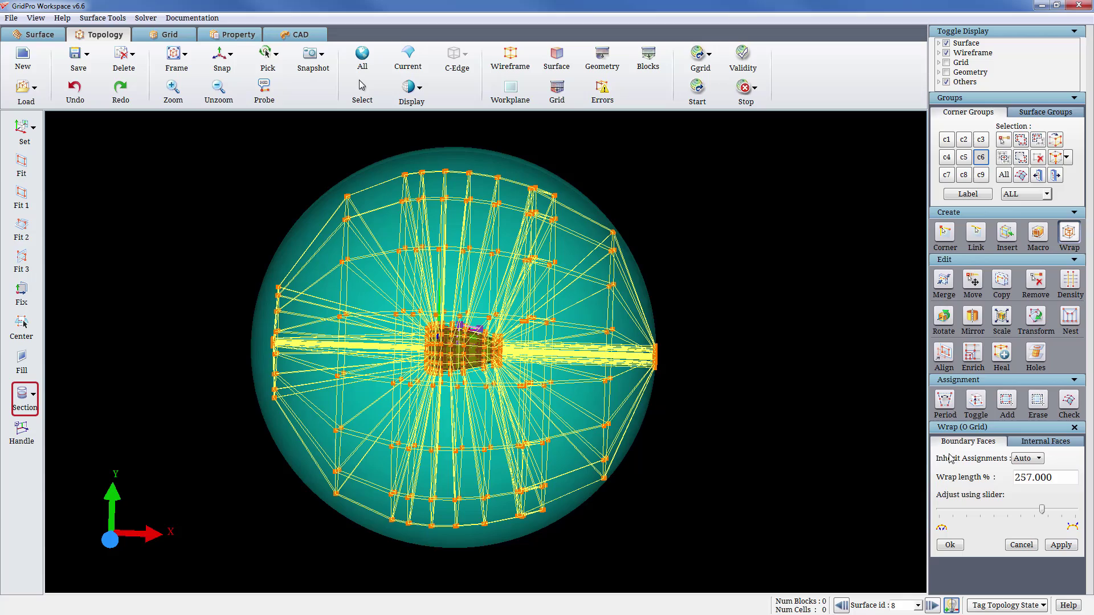
pyautogui.moveTo(1043, 511); pyautogui.dragTo(1045, 513)
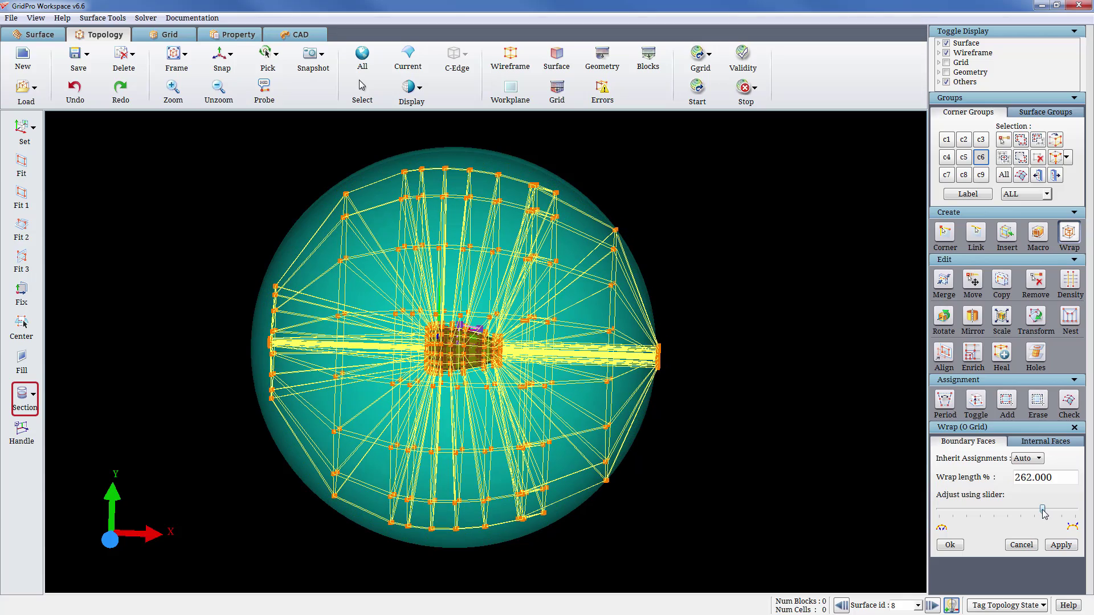
pyautogui.moveTo(683, 505); pyautogui.dragTo(836, 507)
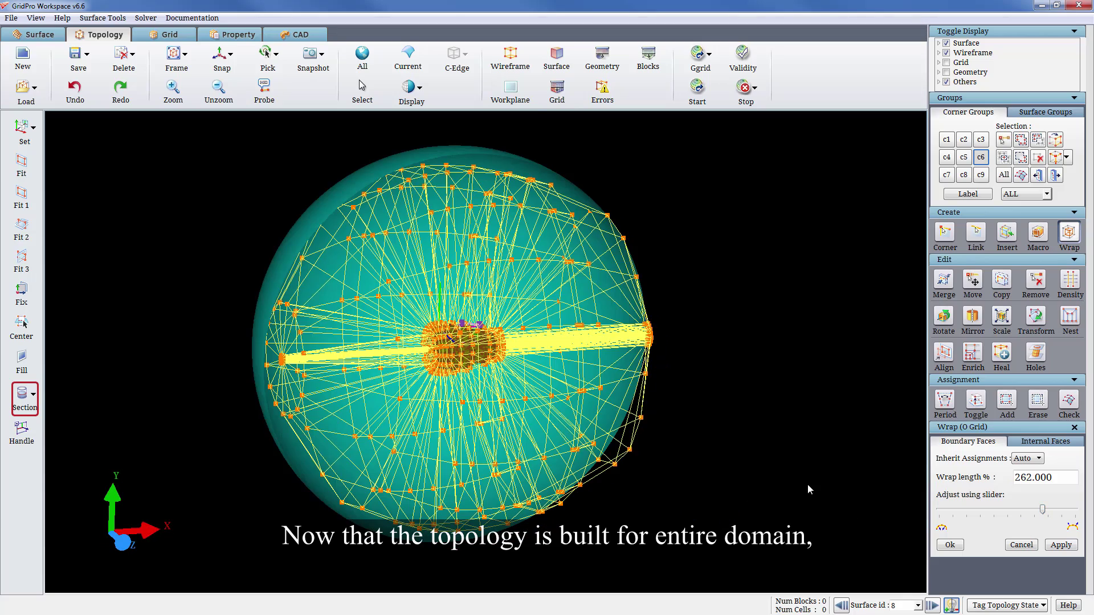
# Collect the outermost wrapped layer in corner group C7 and assign its faces to the spherical farfield surface.
pyautogui.click(948, 175)
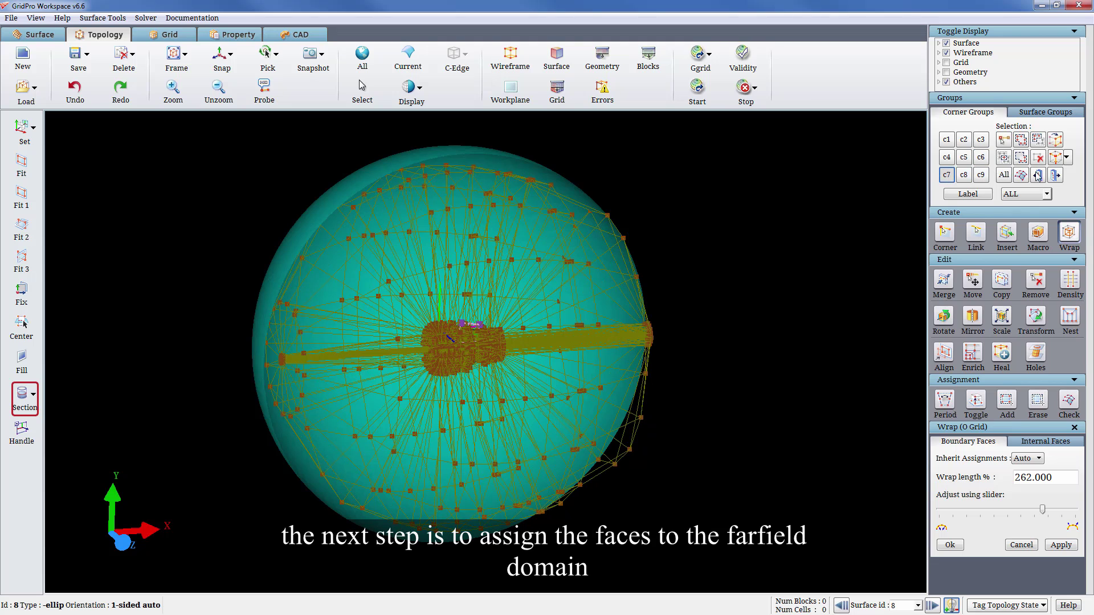
pyautogui.click(1038, 177)
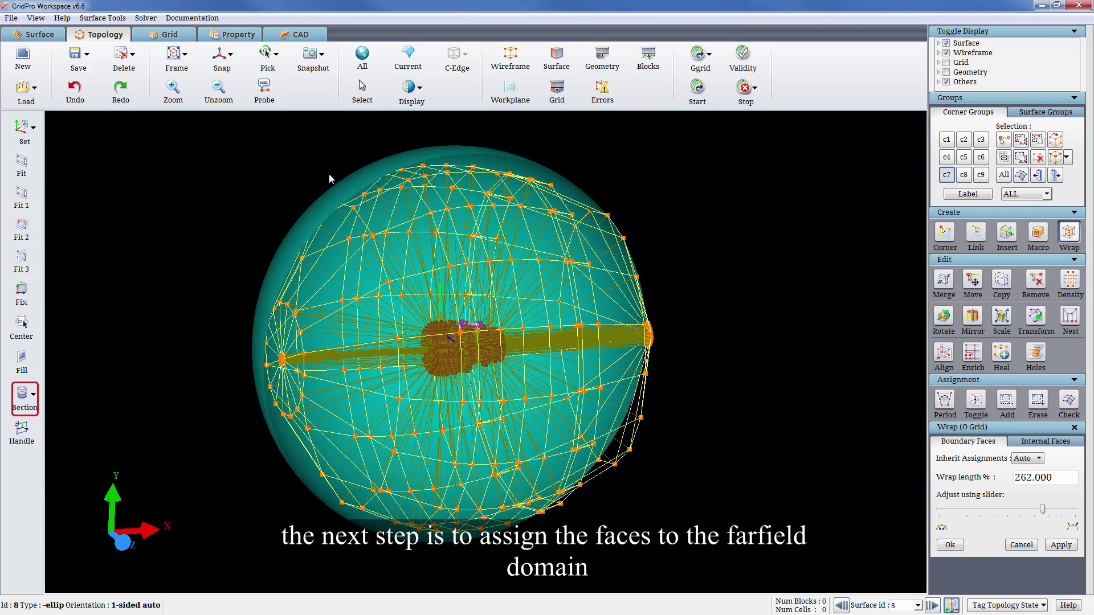
pyautogui.press('a')
pyautogui.moveTo(173, 132); pyautogui.dragTo(725, 561)
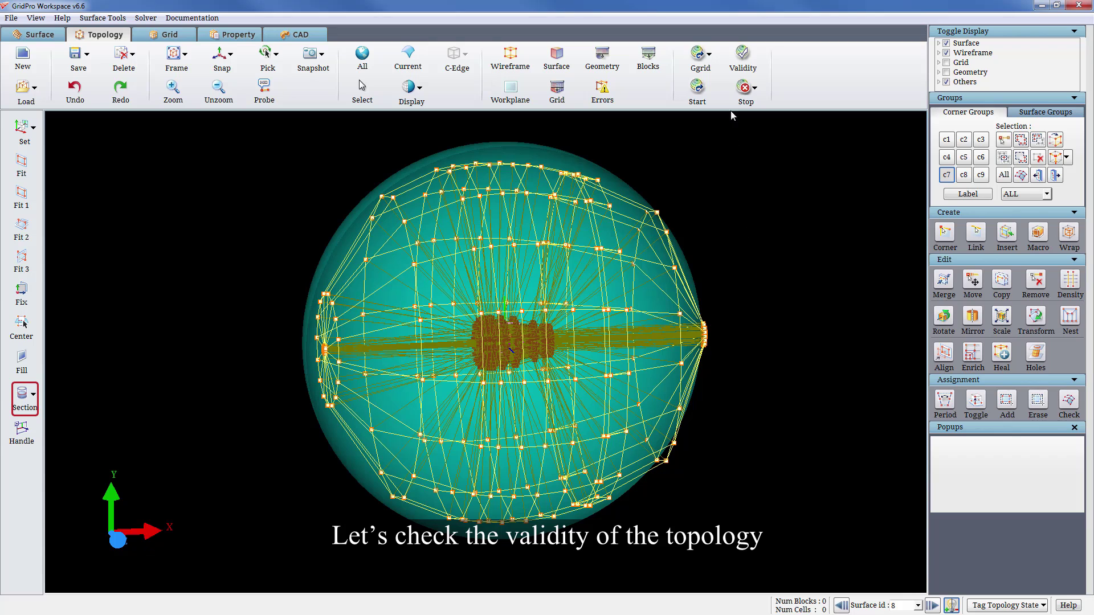
# Run the topology validity check and examine the flagged faces inside the nacelle.
pyautogui.click(742, 56)
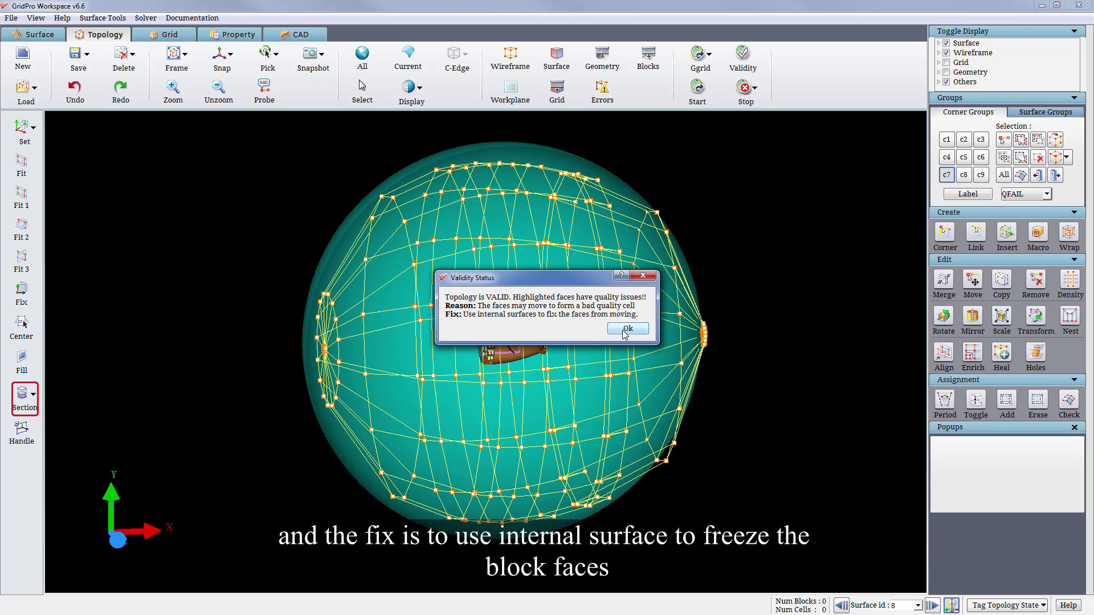
pyautogui.click(627, 328)
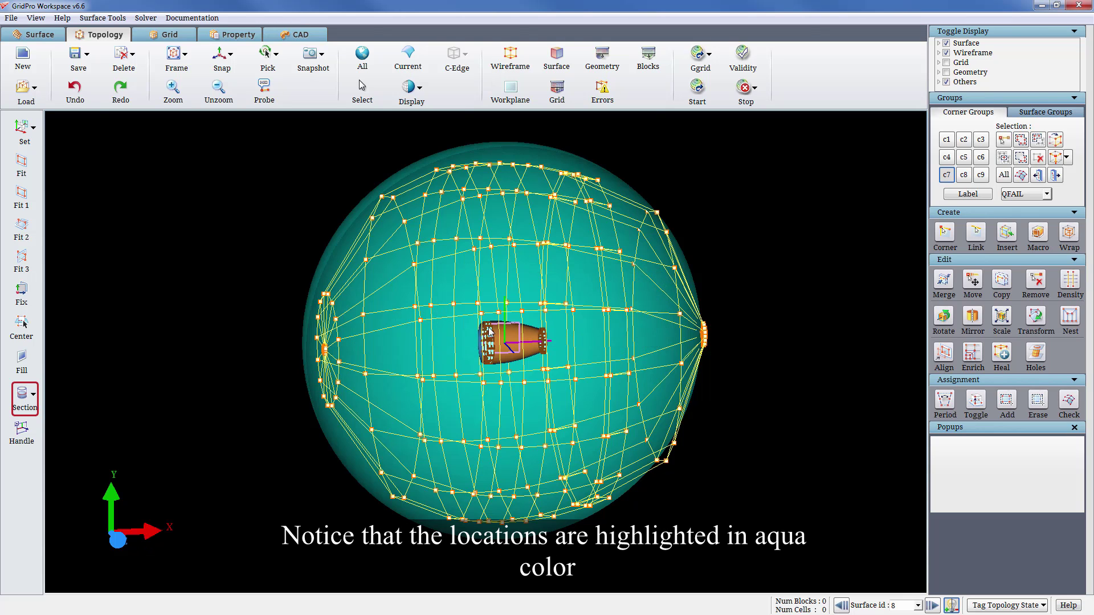
pyautogui.scroll(5, 584, 392)
pyautogui.scroll(1, 622, 384)
pyautogui.moveTo(477, 272); pyautogui.dragTo(549, 305, button='middle')
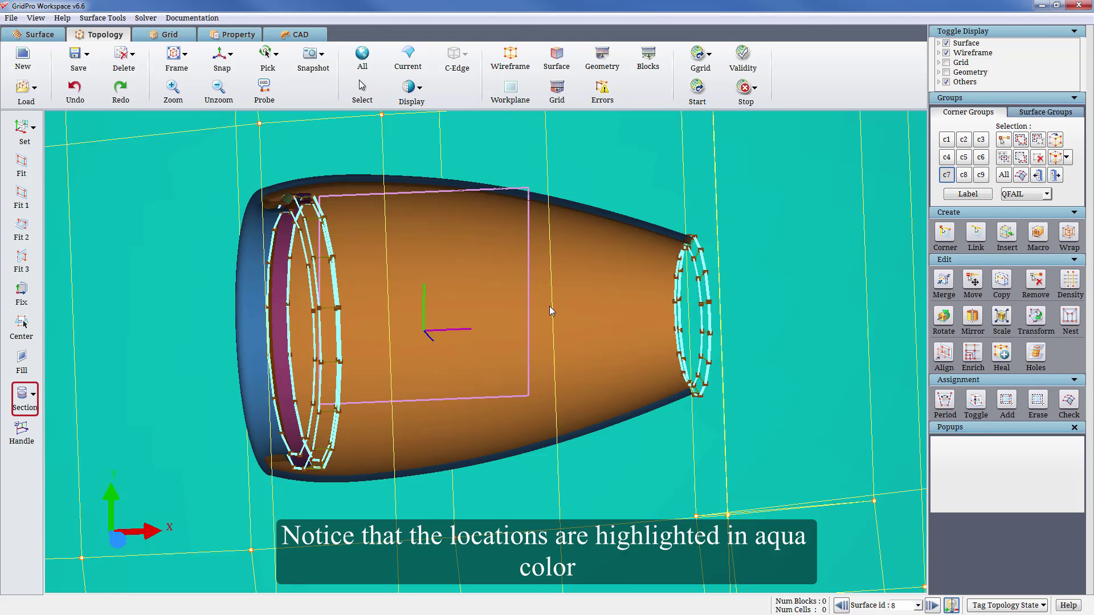
pyautogui.scroll(1, 550, 306)
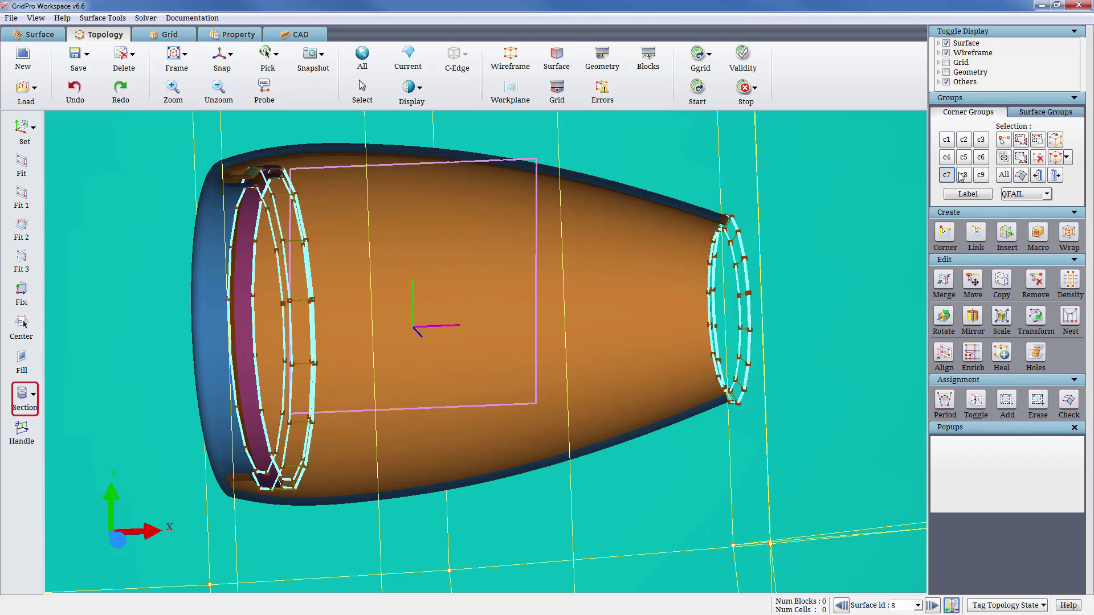
# Bring up the inner nacelle wireframe and examine where the flagged faces sit at the front lip and rear end.
pyautogui.click(1040, 176)
pyautogui.scroll(3, 312, 220)
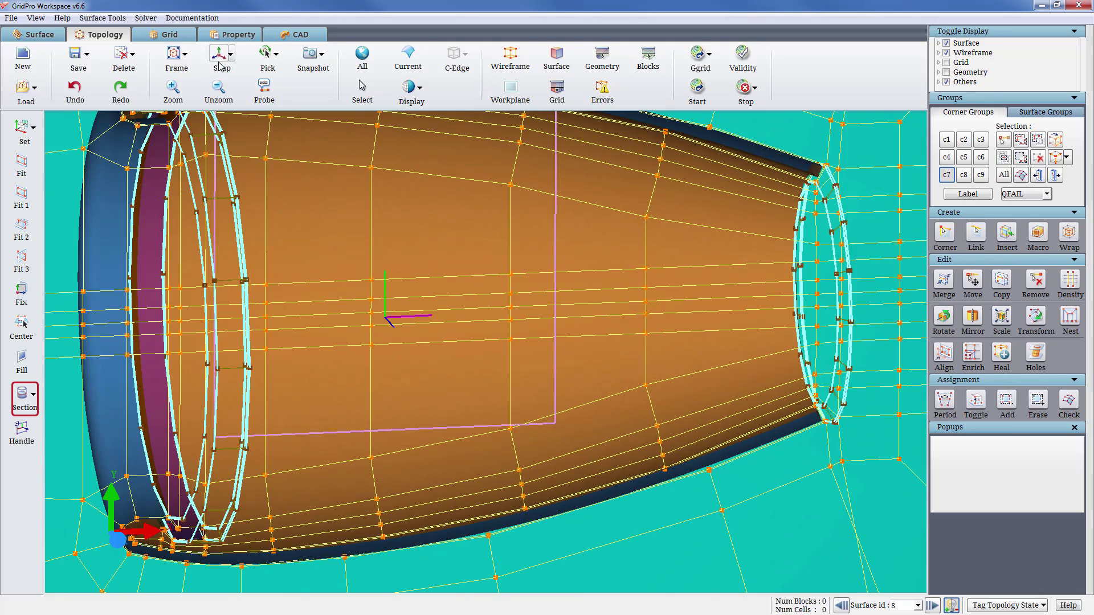
pyautogui.scroll(5, 493, 336)
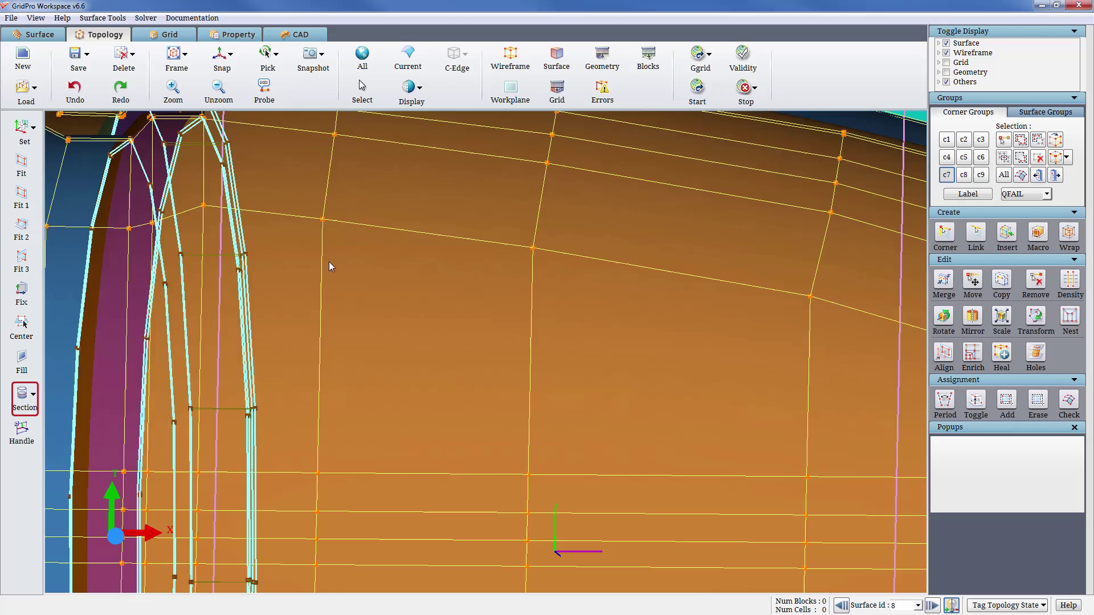
pyautogui.moveTo(329, 210); pyautogui.dragTo(374, 305, button='middle')
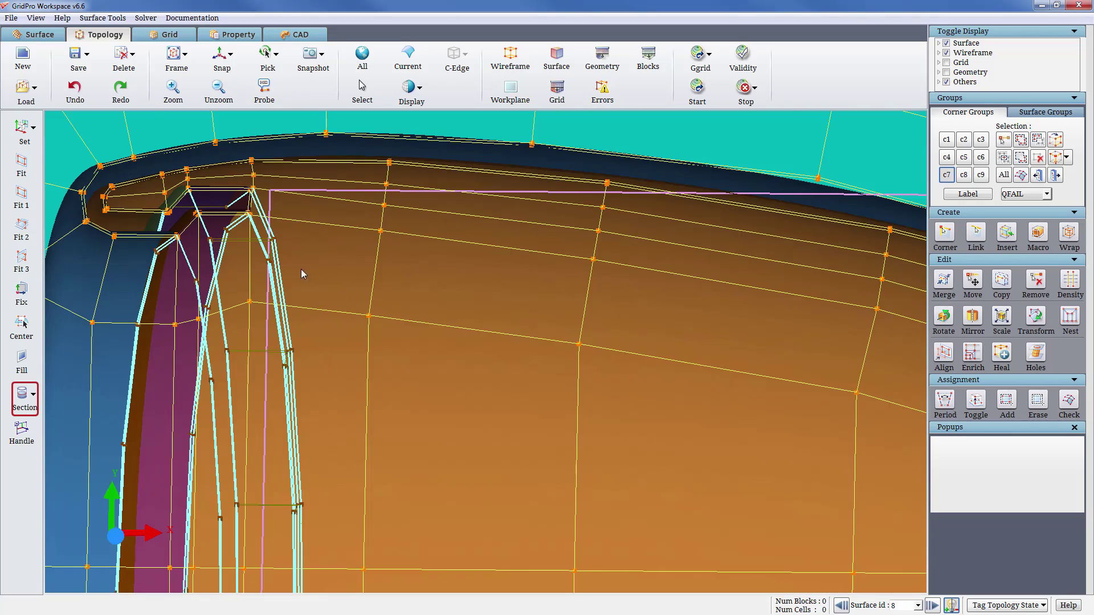
pyautogui.scroll(-5, 690, 371)
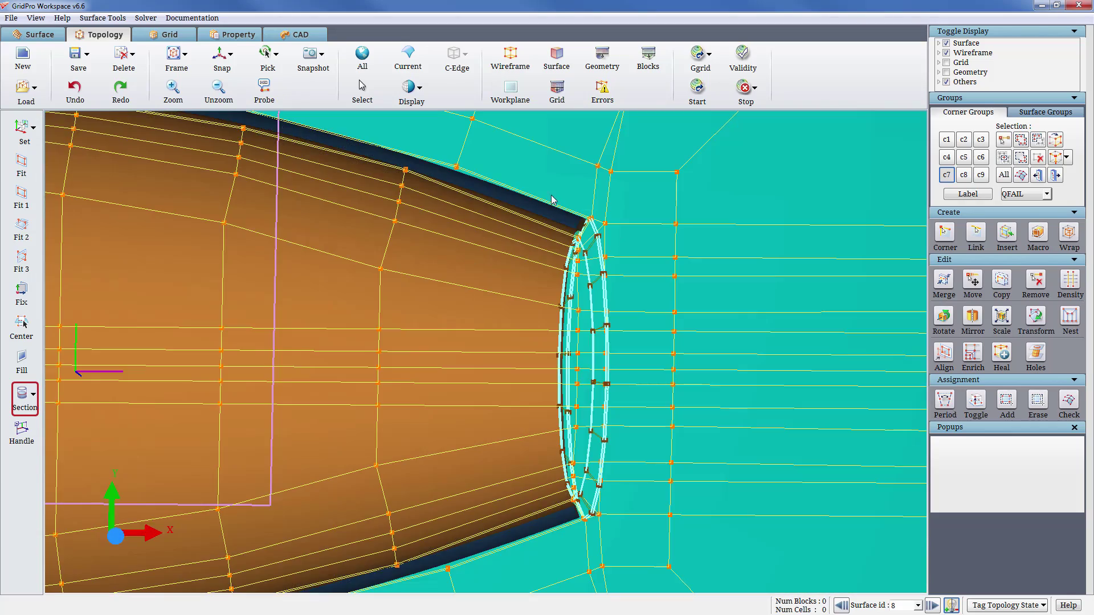
pyautogui.scroll(5, 552, 199)
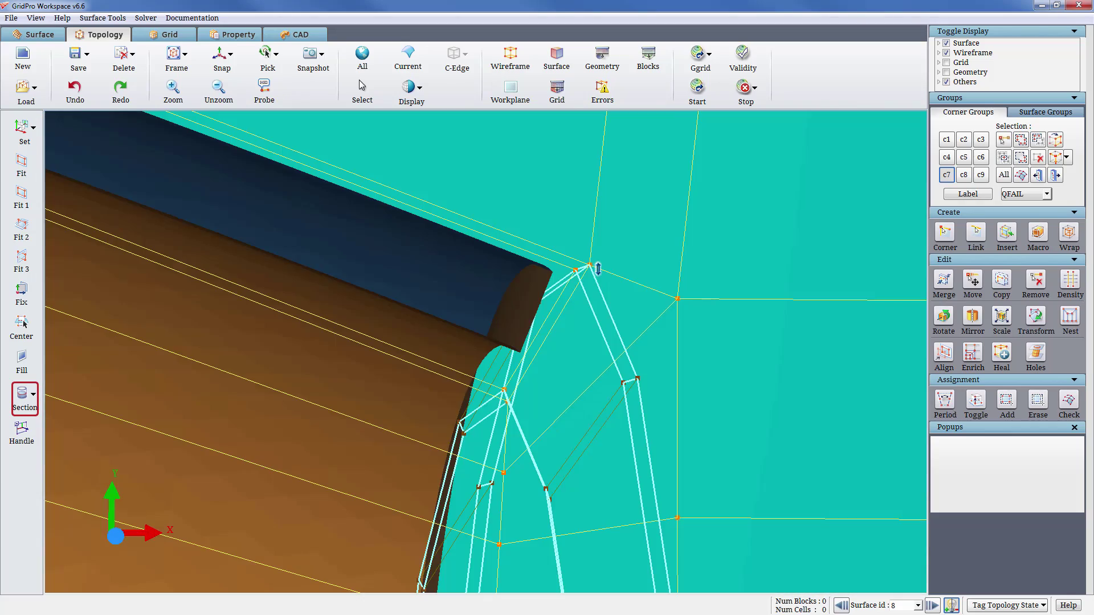
pyautogui.scroll(-4, 552, 200)
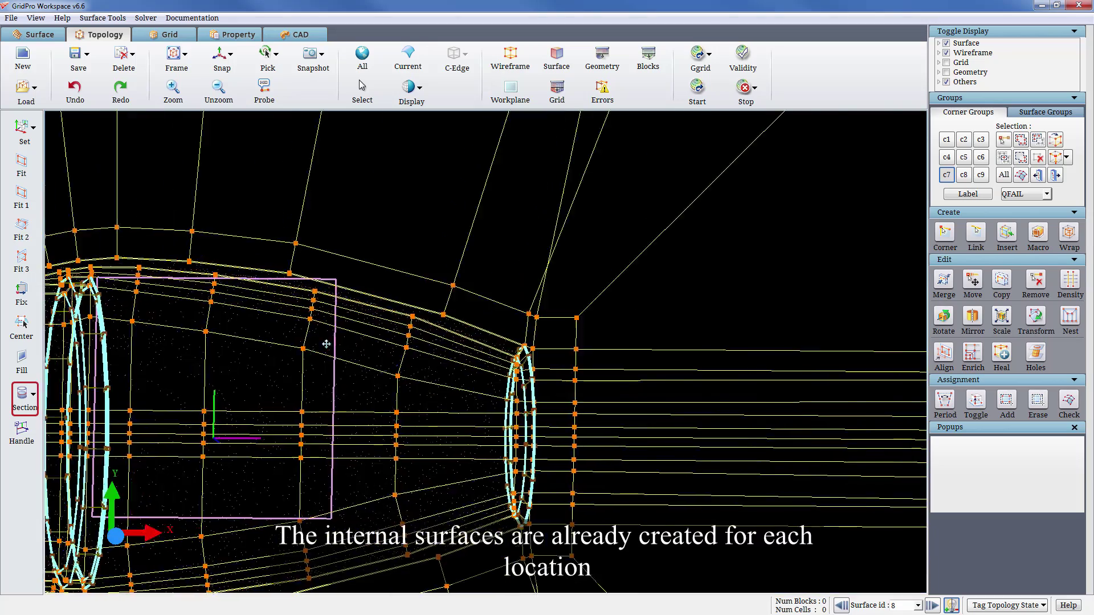
pyautogui.scroll(-3, 326, 344)
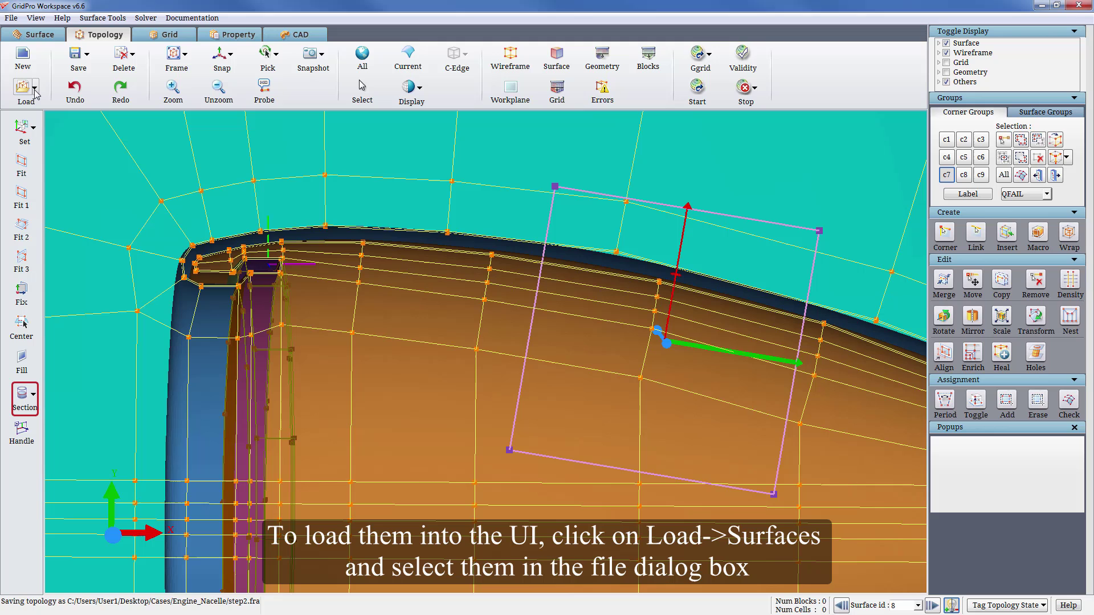
# Load the internal surfaces cone_0, cone_1, cone_2, cup_0, ribbon_1 and ribbon_2 as .quad files.
pyautogui.click(26, 90)
pyautogui.click(44, 136)
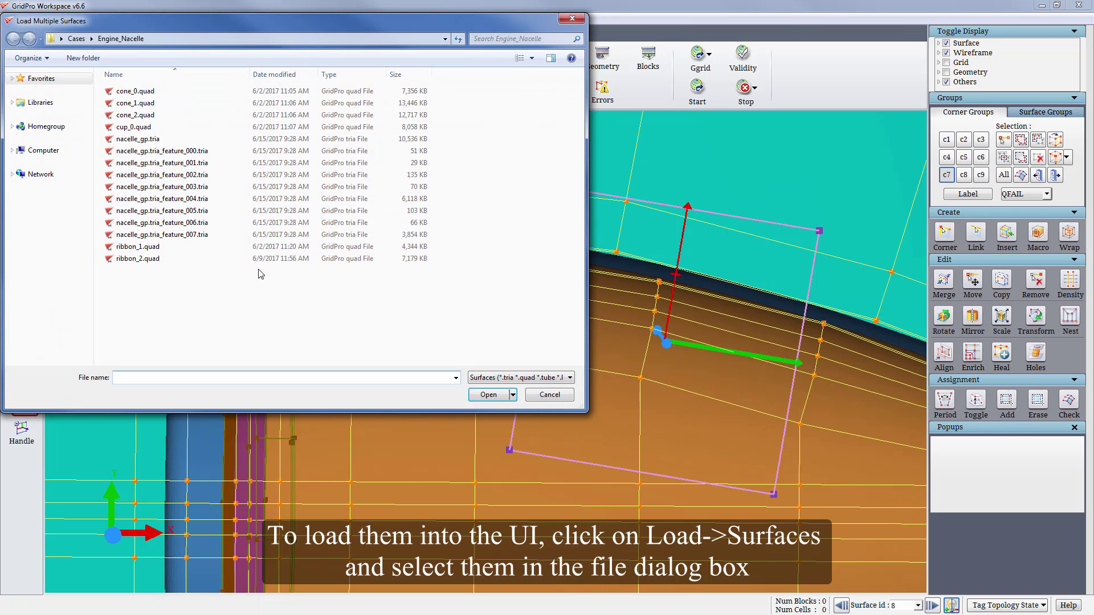
pyautogui.moveTo(307, 276); pyautogui.dragTo(297, 245)
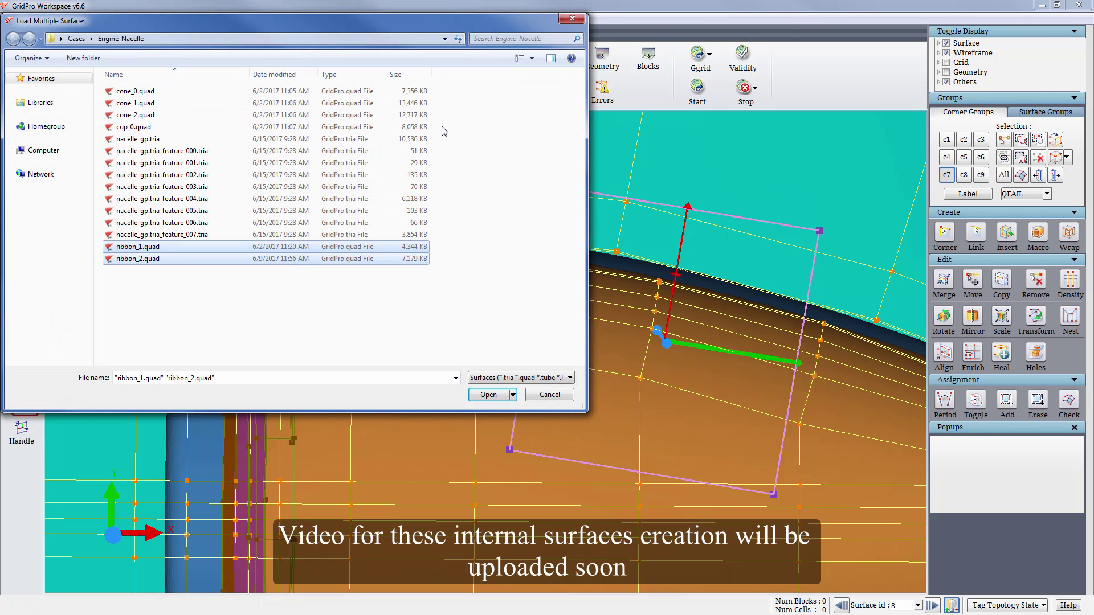
pyautogui.keyDown('ctrl'); pyautogui.moveTo(440, 135); pyautogui.dragTo(370, 92); pyautogui.keyUp('ctrl')
pyautogui.click(500, 395)
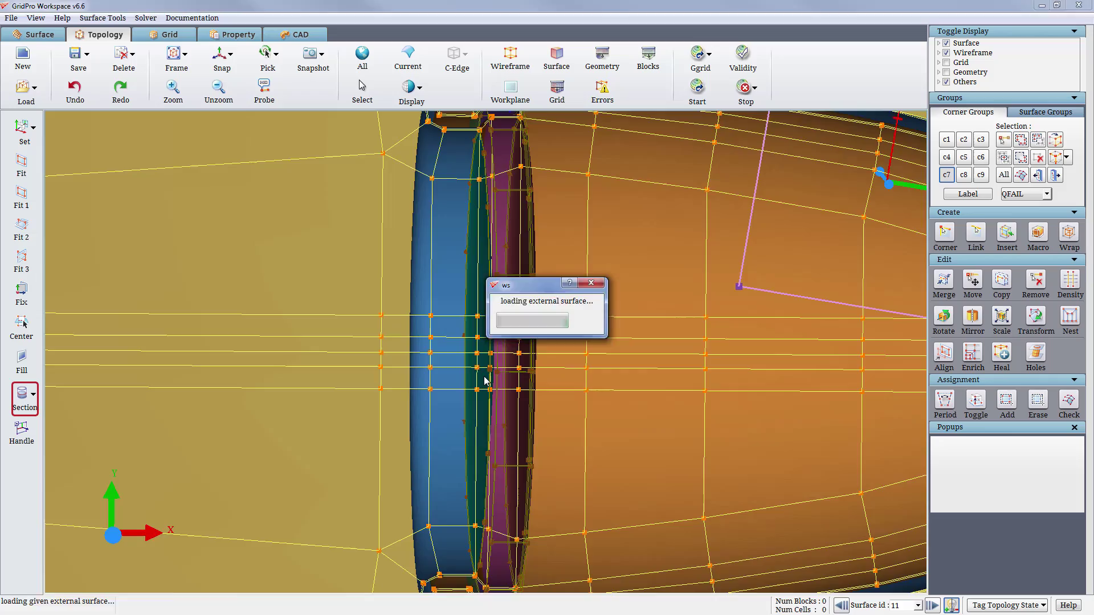
# Change the orientation of the ribbon_2 surface behind the front lip to Two-sided.
pyautogui.scroll(5, 482, 379)
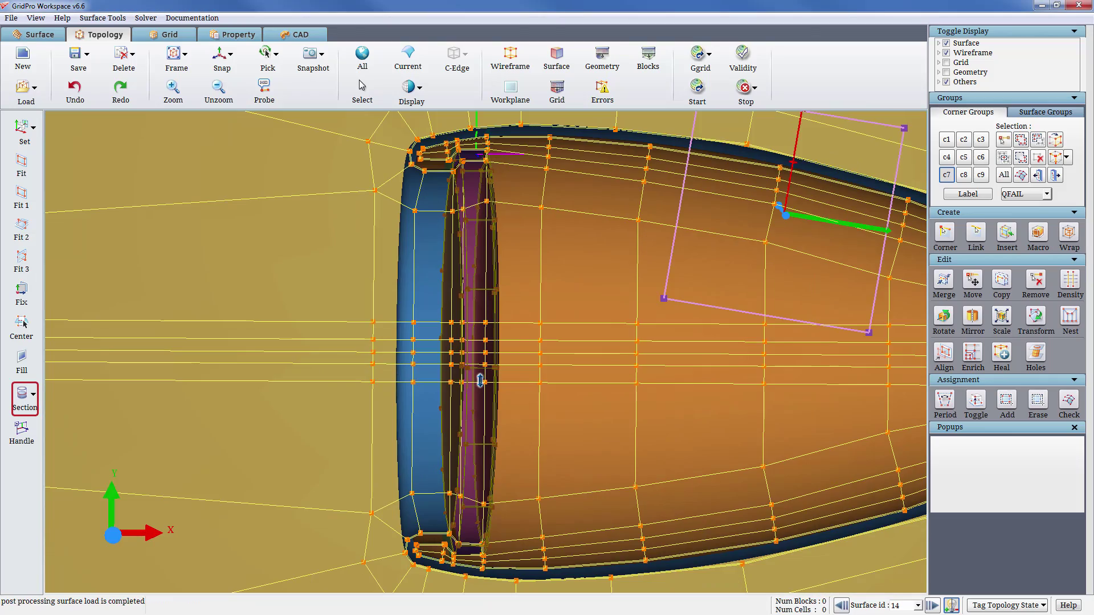
pyautogui.scroll(-3, 481, 380)
pyautogui.moveTo(637, 342); pyautogui.dragTo(466, 381)
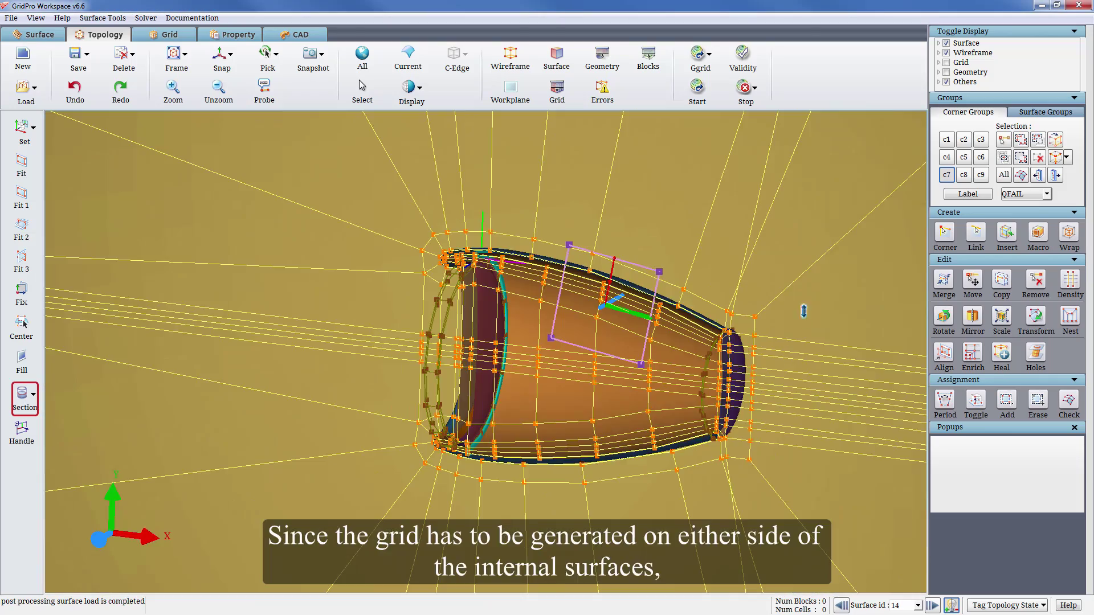
pyautogui.moveTo(803, 310); pyautogui.dragTo(640, 291)
pyautogui.scroll(3, 744, 445)
pyautogui.scroll(5, 464, 229)
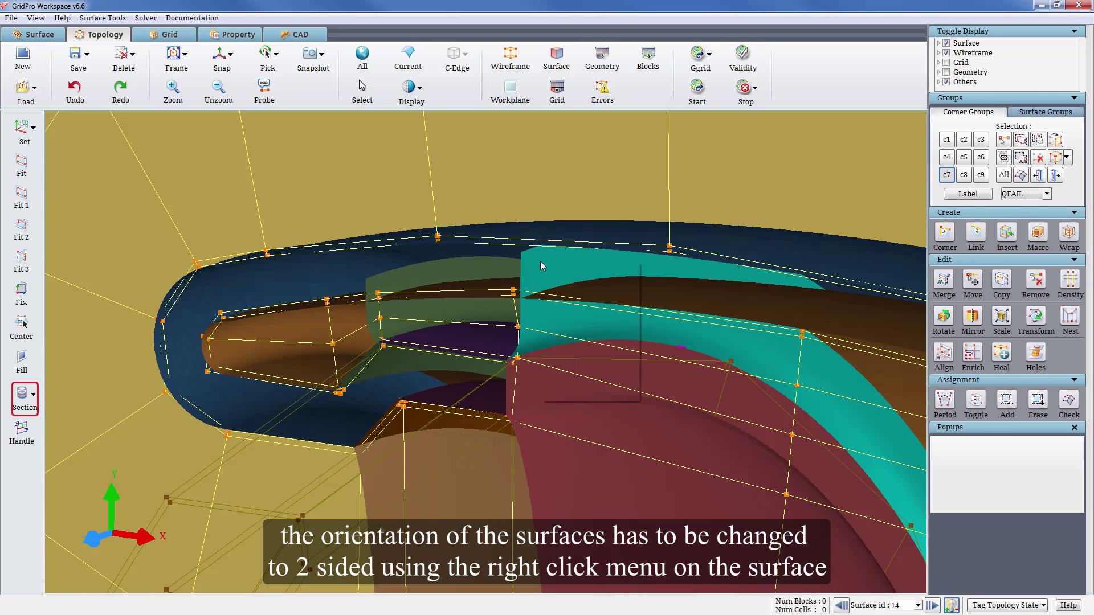
pyautogui.rightClick(541, 265)
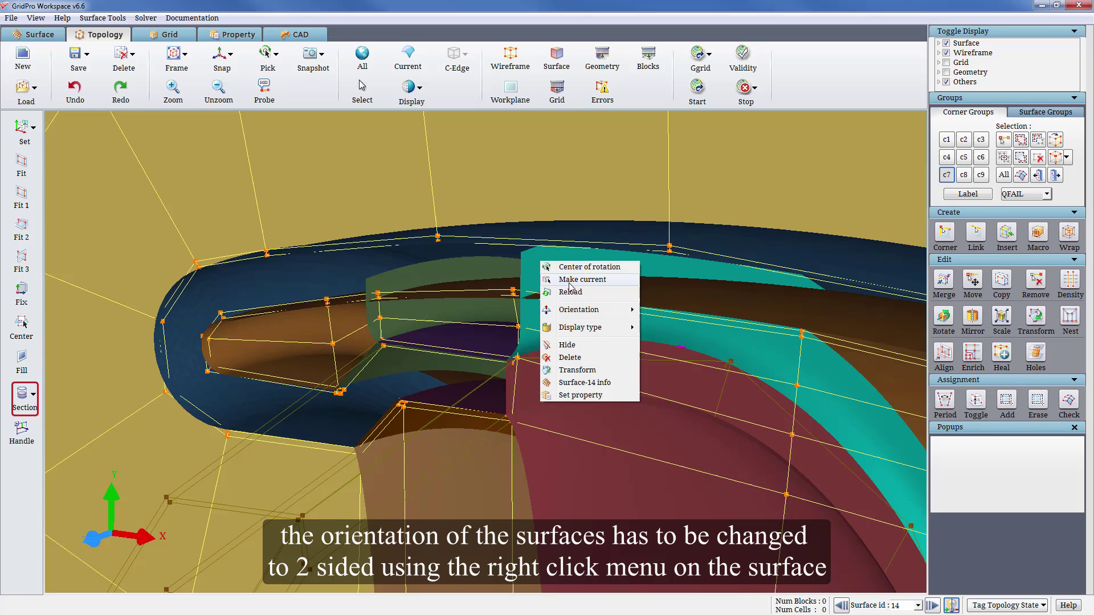
pyautogui.moveTo(642, 309)
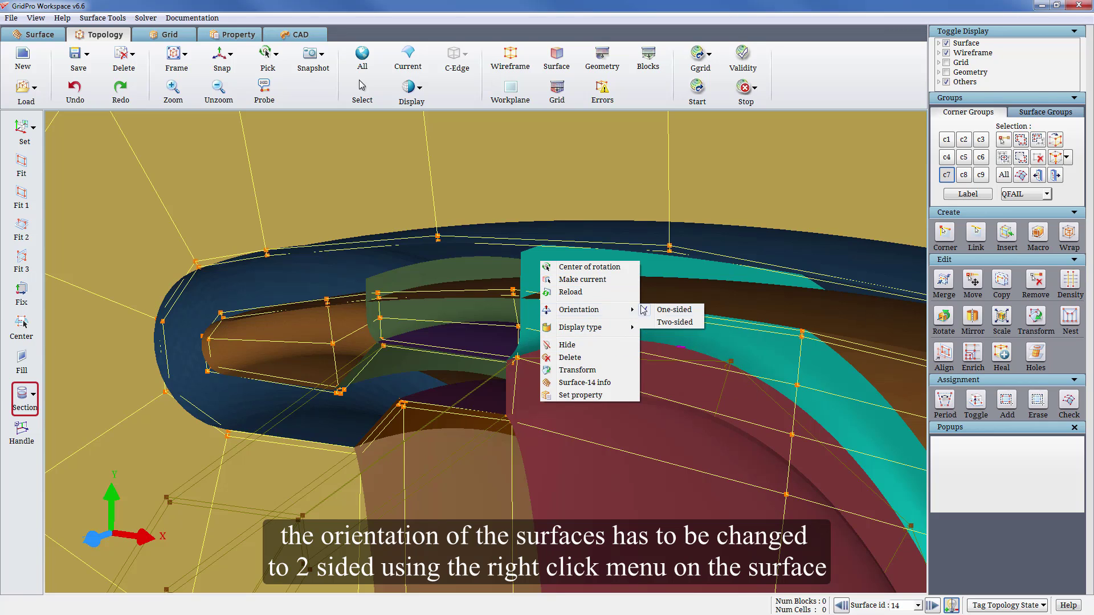
pyautogui.click(675, 322)
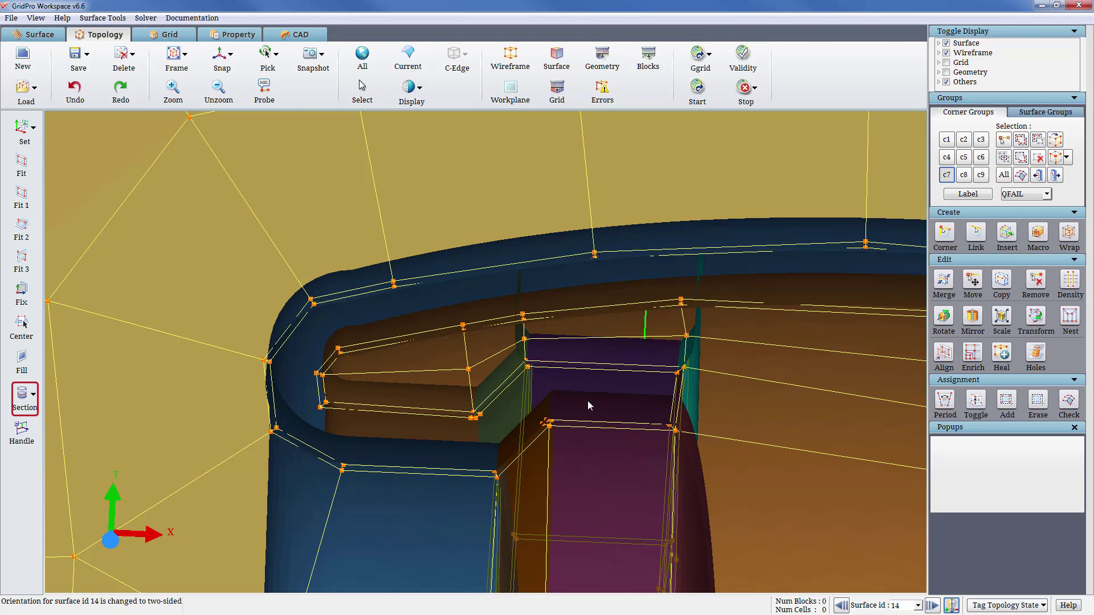
# Change the orientation of the ribbon_1 surface inside the front lip to Two-sided.
pyautogui.moveTo(589, 405); pyautogui.dragTo(664, 302)
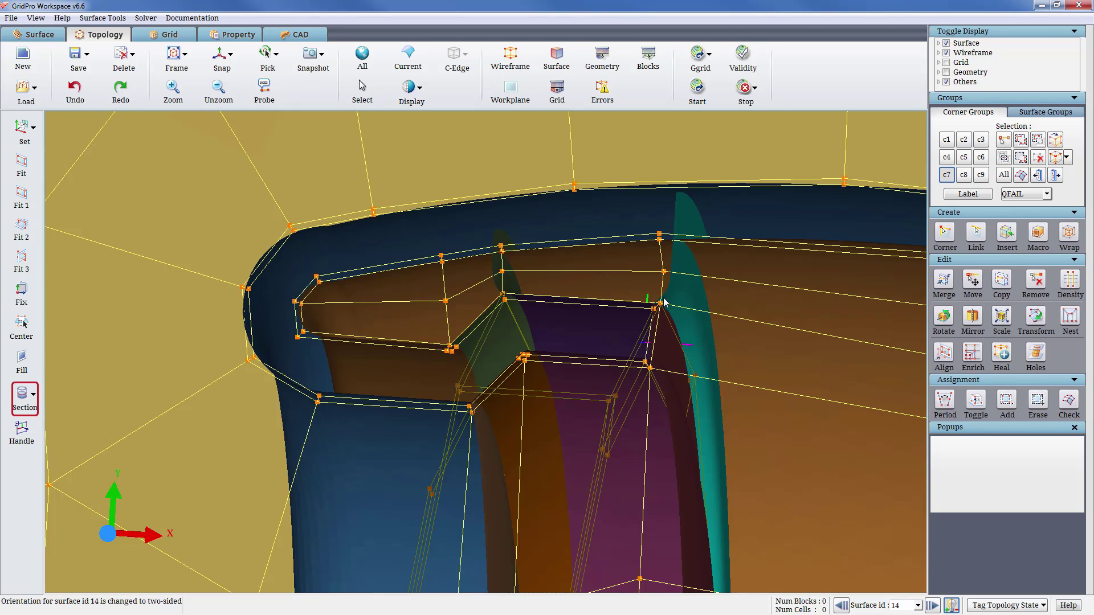
pyautogui.scroll(10, 411, 310)
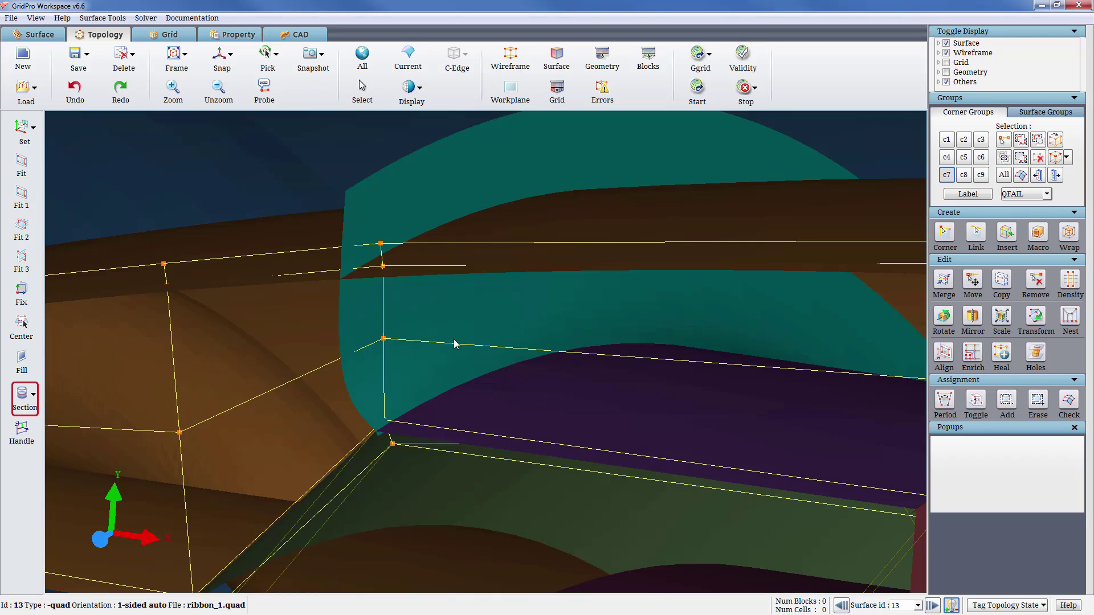
pyautogui.rightClick(455, 341)
pyautogui.moveTo(502, 387)
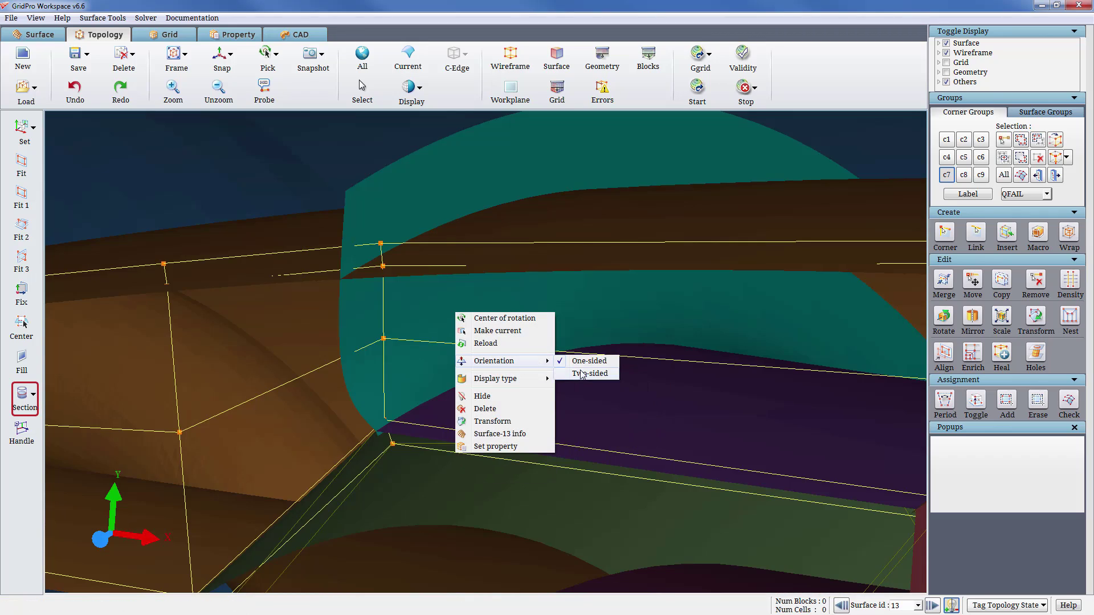
pyautogui.click(575, 387)
# Make surface 12 at the nacelle's rear end current and set its orientation to Two-sided.
pyautogui.click(842, 603)
pyautogui.scroll(-10, 513, 443)
pyautogui.scroll(4, 512, 443)
pyautogui.moveTo(511, 443); pyautogui.dragTo(109, 67, button='middle')
pyautogui.moveTo(795, 453); pyautogui.dragTo(584, 343, button='middle')
pyautogui.rightClick(580, 332)
pyautogui.moveTo(640, 380)
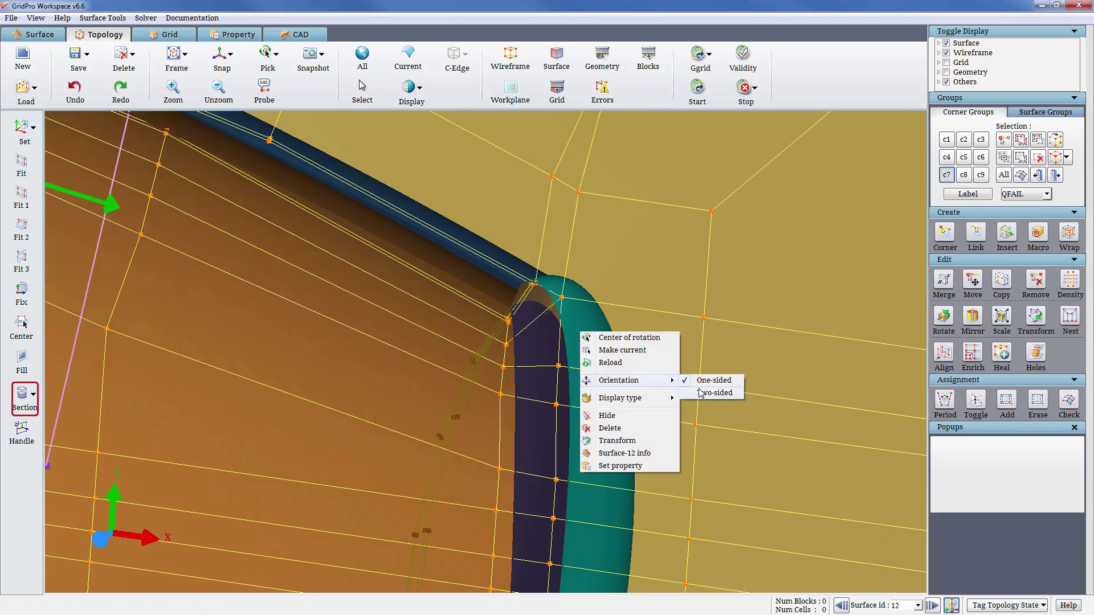
pyautogui.click(704, 392)
# Set the orientation of the cone_2 and cone_1 surfaces near the front of the nacelle to Two-sided.
pyautogui.click(840, 605)
pyautogui.moveTo(203, 354); pyautogui.dragTo(447, 452, button='middle')
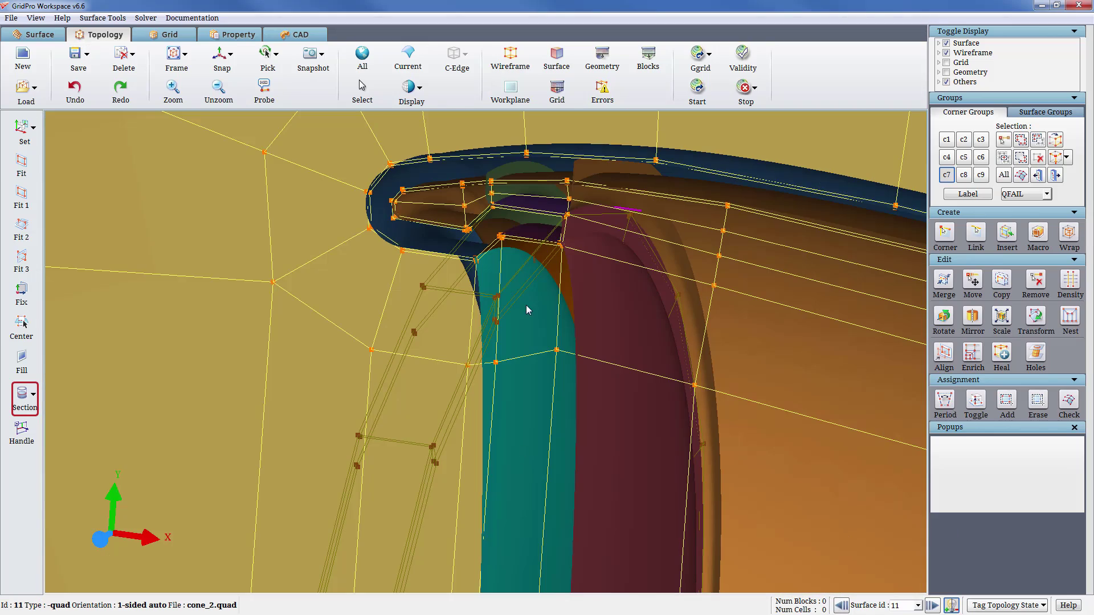
pyautogui.rightClick(526, 305)
pyautogui.moveTo(594, 359)
pyautogui.click(655, 365)
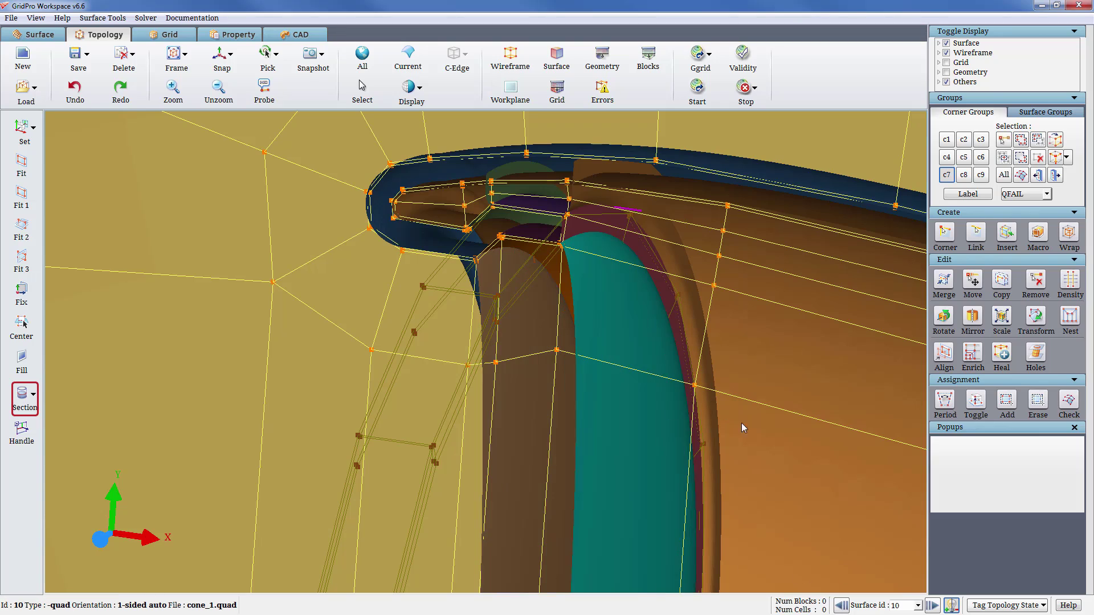
pyautogui.rightClick(664, 353)
pyautogui.moveTo(724, 401)
pyautogui.click(789, 412)
# Make the cone_0 surface at the rear end current and set its orientation to Two-sided.
pyautogui.click(841, 605)
pyautogui.moveTo(781, 573); pyautogui.dragTo(759, 397, button='right')
pyautogui.moveTo(758, 397); pyautogui.dragTo(538, 321, button='middle')
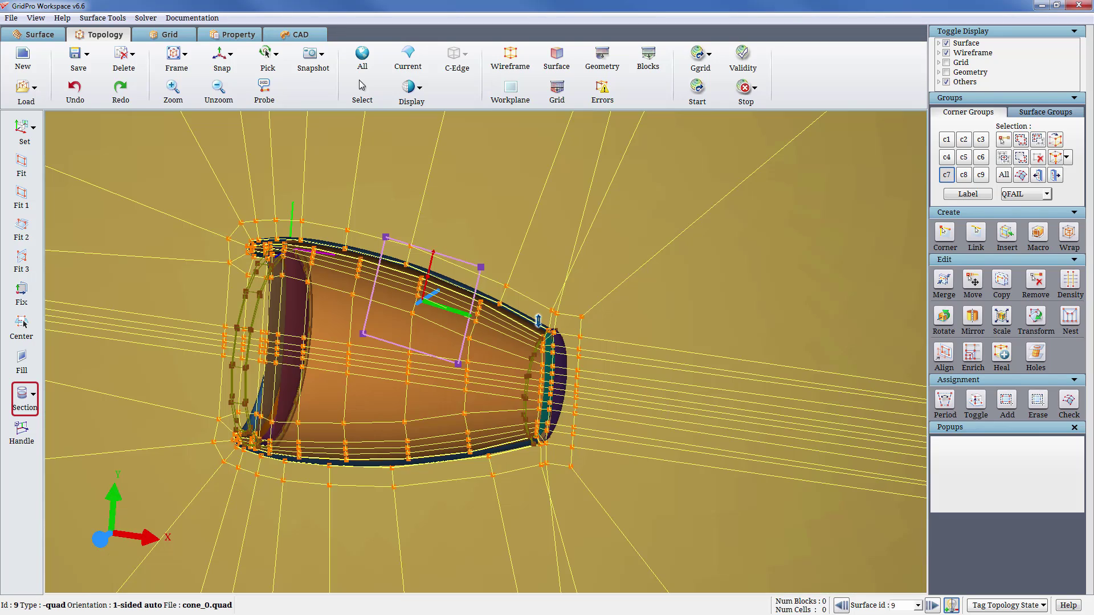
pyautogui.moveTo(538, 321); pyautogui.dragTo(592, 441, button='right')
pyautogui.moveTo(592, 441); pyautogui.dragTo(516, 318, button='middle')
pyautogui.rightClick(549, 347)
pyautogui.moveTo(620, 397)
pyautogui.click(678, 409)
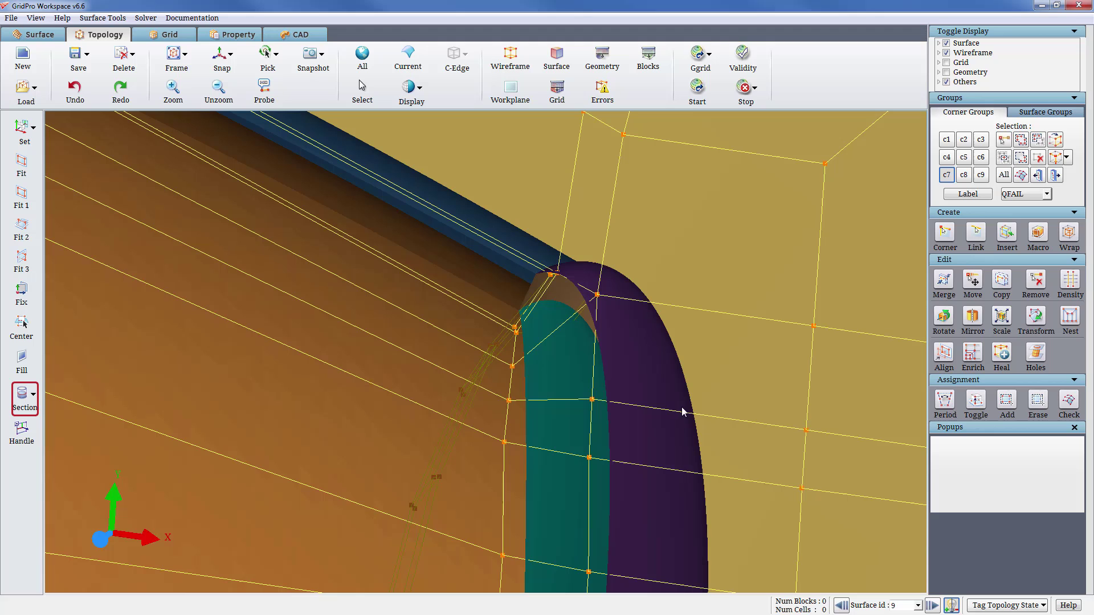
# Make C8 the active corner group and add the QFAIL corners to it.
pyautogui.click(967, 176)
pyautogui.click(1017, 140)
pyautogui.click(950, 174)
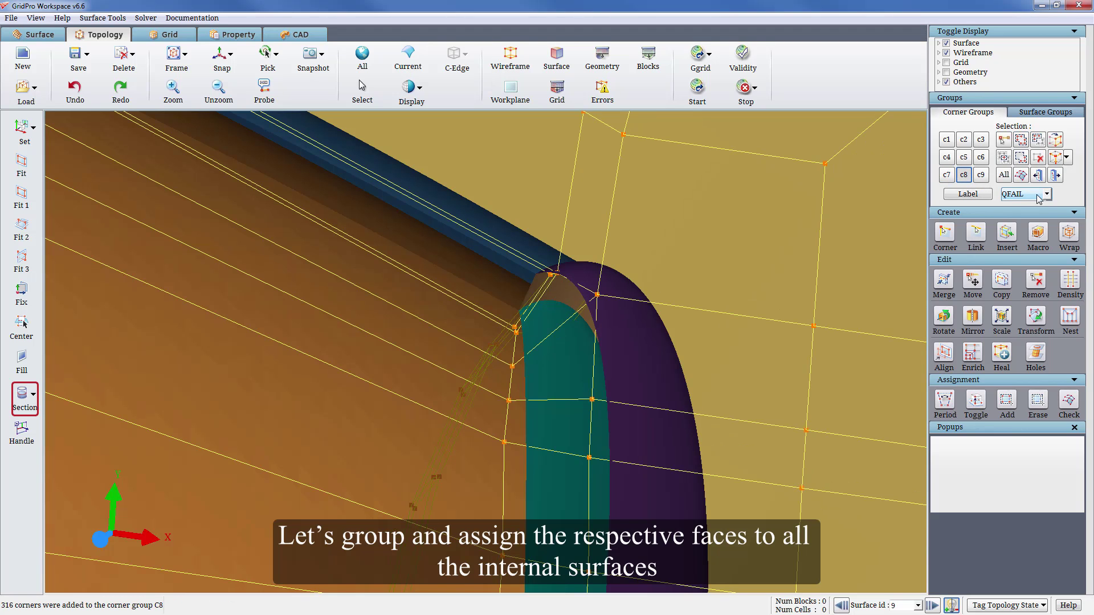
# Set the selection type to GROUP and assign the grouped faces at the nacelle's rear end to the cone_0 surface.
pyautogui.click(1037, 195)
pyautogui.click(1024, 214)
pyautogui.scroll(-5, 495, 357)
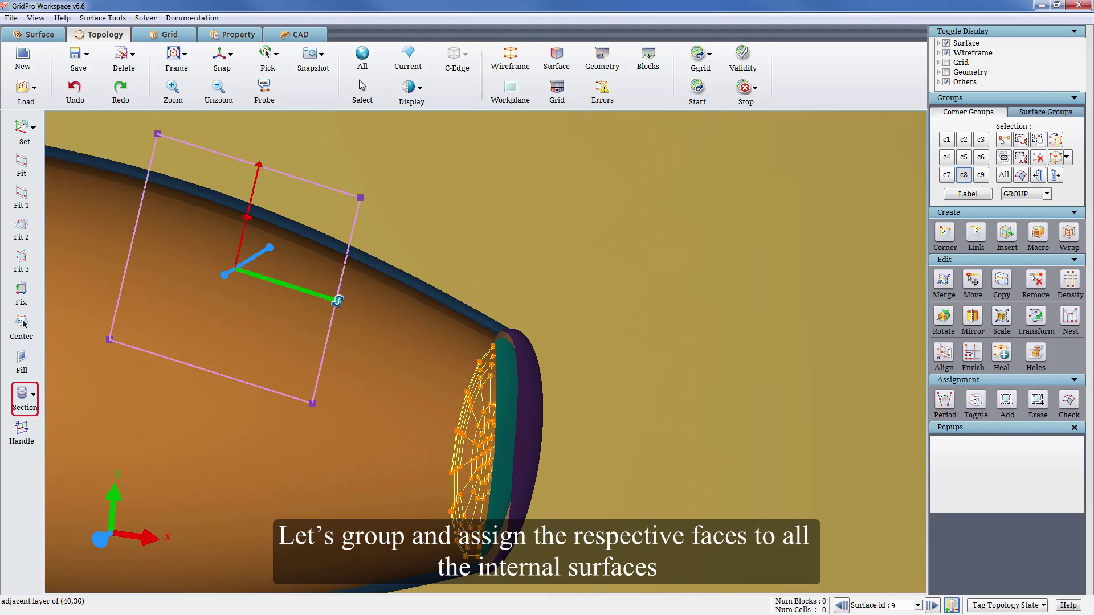
pyautogui.click(1007, 402)
# Make the cone_1 surface current, regroup the matching faces near the nacelle's front in C8 and assign them to it.
pyautogui.click(934, 606)
pyautogui.moveTo(588, 396); pyautogui.dragTo(945, 492, button='middle')
pyautogui.moveTo(341, 344); pyautogui.dragTo(699, 383, button='middle')
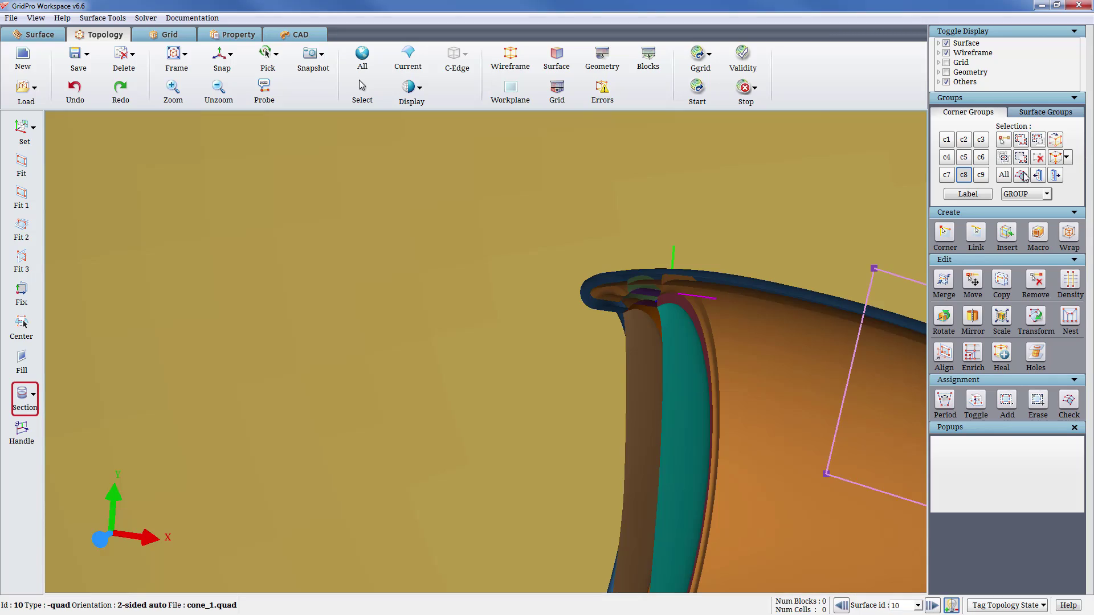
pyautogui.click(1038, 158)
pyautogui.click(1020, 140)
pyautogui.click(947, 176)
pyautogui.scroll(5, 733, 299)
pyautogui.moveTo(733, 298); pyautogui.dragTo(461, 265, button='middle')
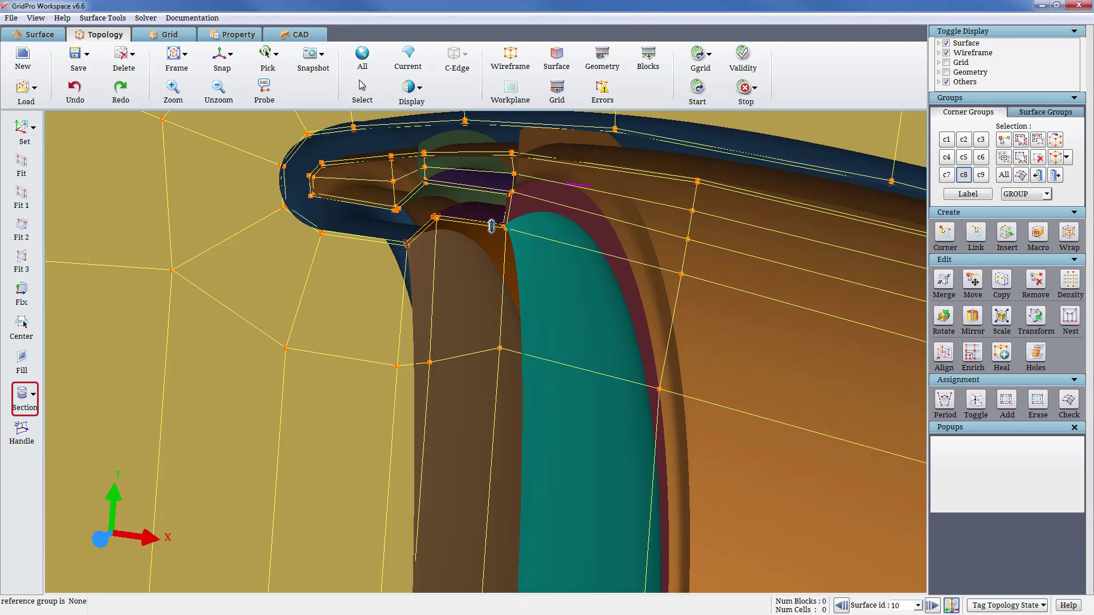
pyautogui.click(1055, 175)
pyautogui.scroll(-8, 413, 298)
pyautogui.click(1007, 401)
pyautogui.moveTo(362, 259); pyautogui.dragTo(612, 557)
# Make the cone_2 surface current, group the matching front faces in C8 and assign them to it.
pyautogui.click(934, 607)
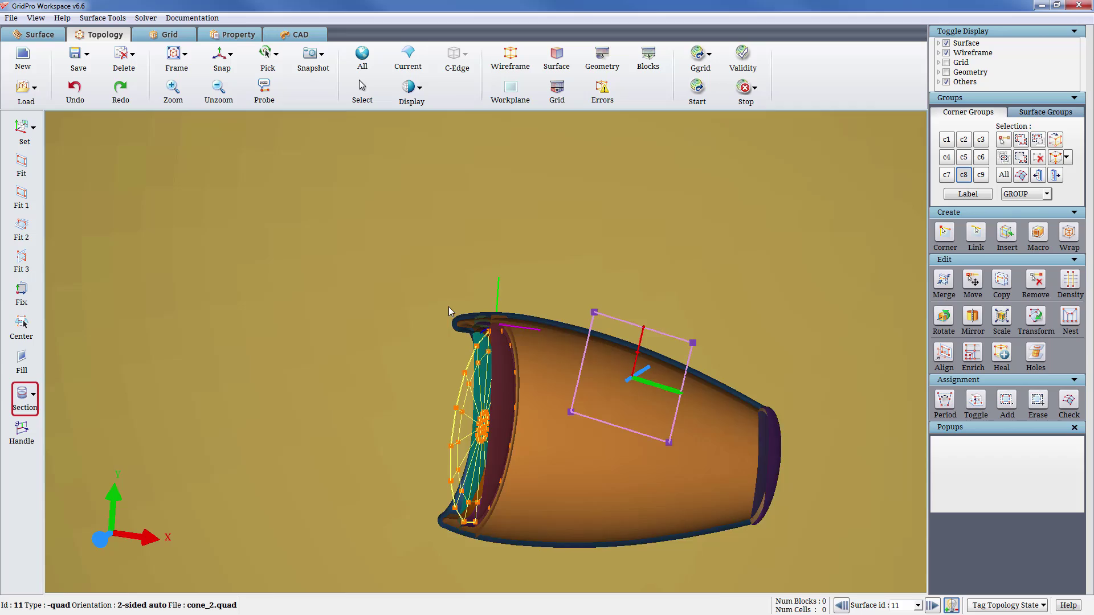
pyautogui.scroll(8, 449, 307)
pyautogui.click(1055, 175)
pyautogui.click(430, 287)
pyautogui.scroll(-8, 413, 290)
pyautogui.click(1007, 401)
pyautogui.moveTo(340, 276); pyautogui.dragTo(616, 496)
# Make the cup_0 surface current, group the matching faces at the nacelle's rear end and assign them to it.
pyautogui.click(933, 605)
pyautogui.scroll(7, 667, 399)
pyautogui.click(296, 284)
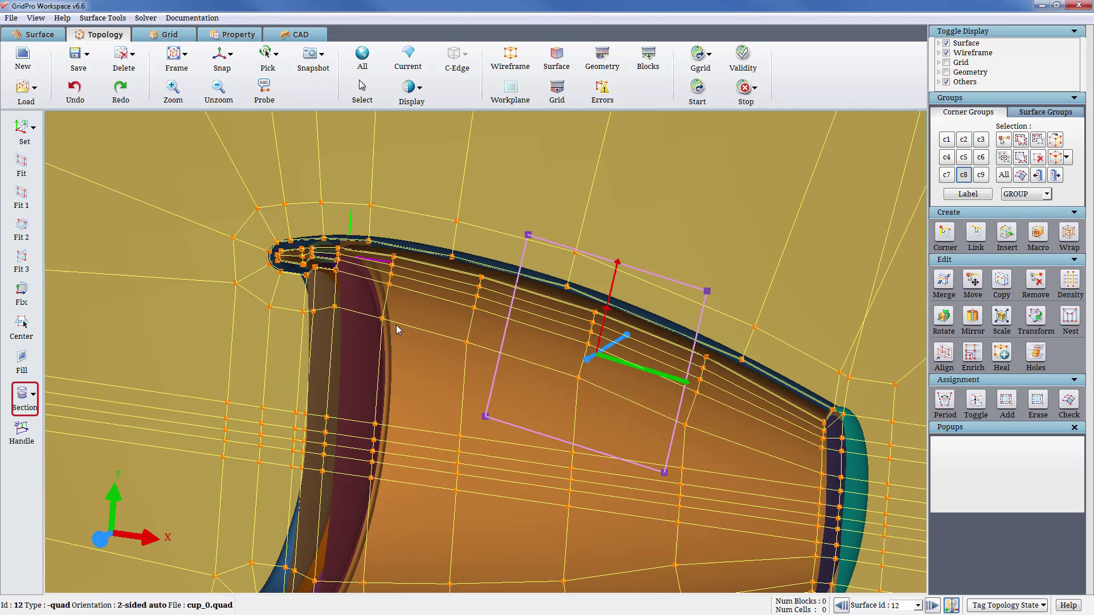
pyautogui.scroll(5, 897, 491)
pyautogui.scroll(-5, 627, 274)
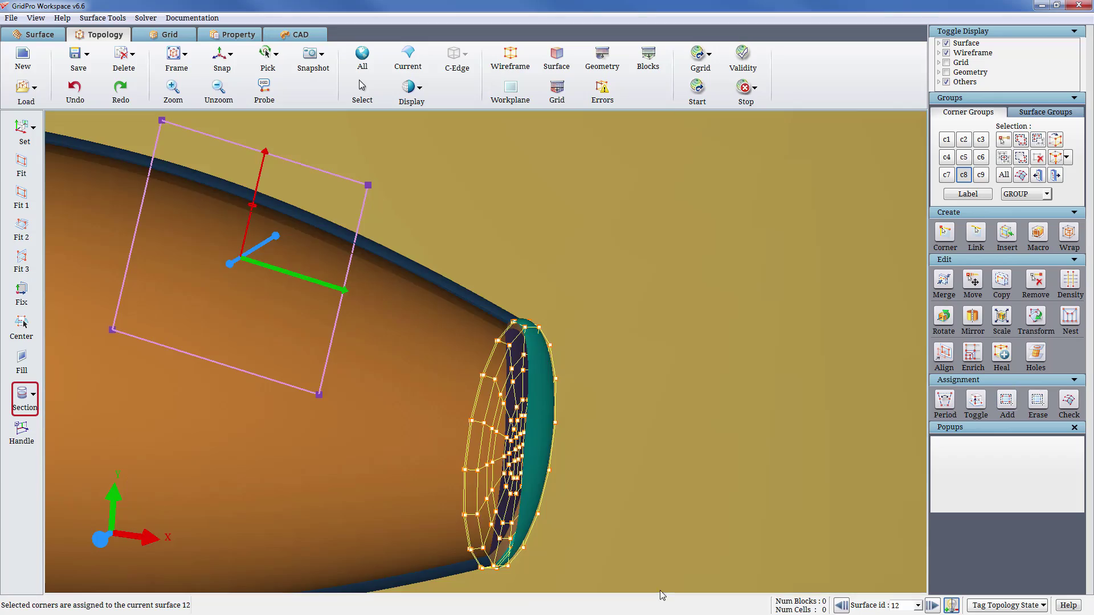
# Make surface 13 current, group the matching faces inside the front lip in C8 and assign them to it.
pyautogui.click(935, 606)
pyautogui.scroll(6, 433, 294)
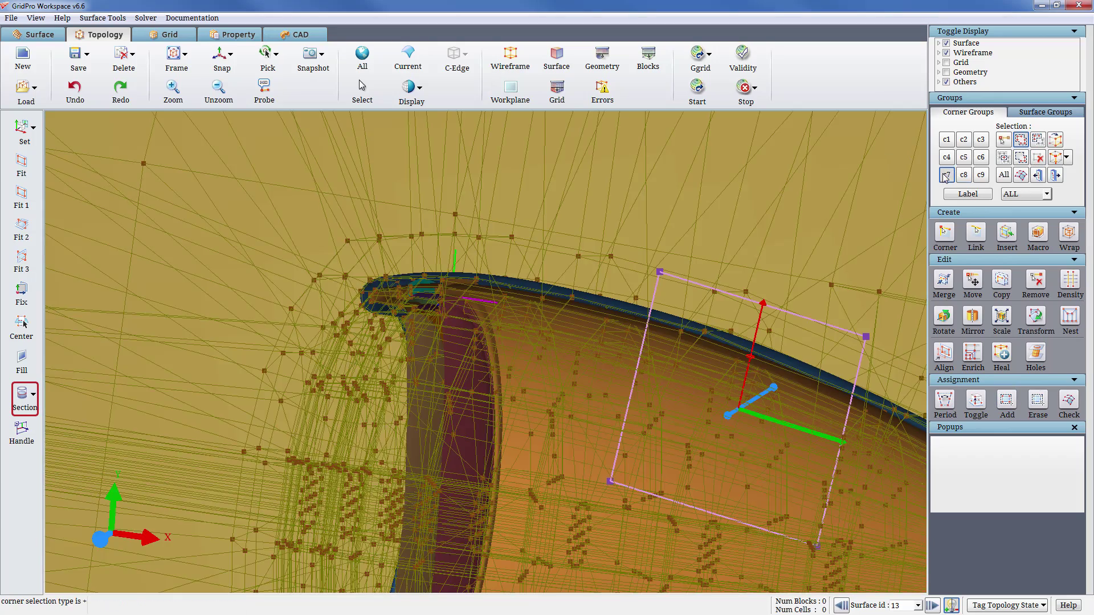
pyautogui.scroll(-6, 372, 414)
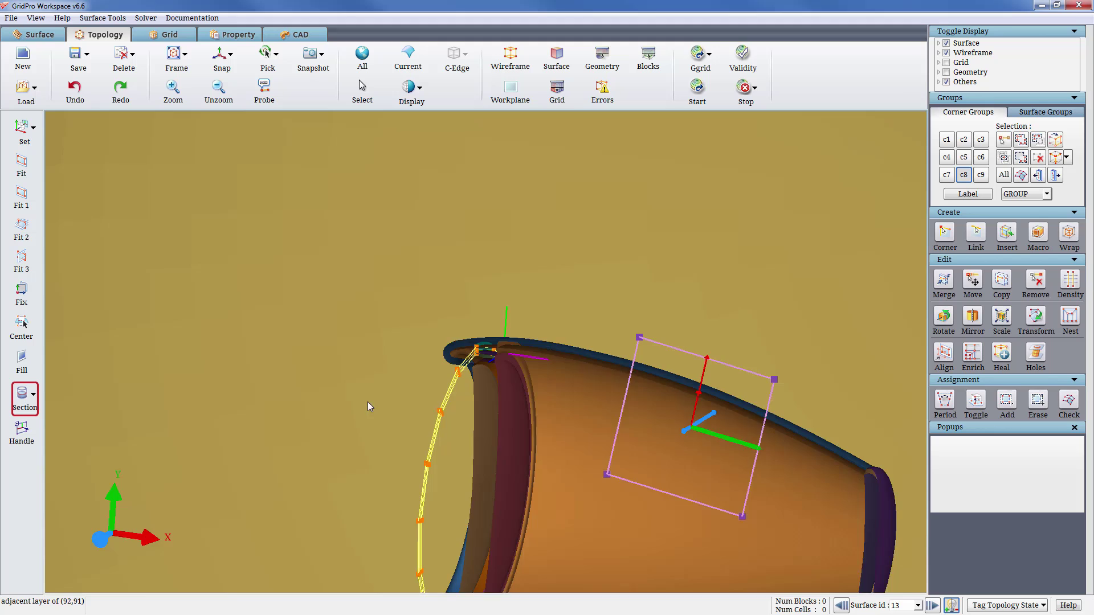
pyautogui.press('a')
pyautogui.moveTo(356, 281); pyautogui.dragTo(663, 598)
# Make the ribbon_2 surface current, group its matching faces behind the front lip and assign them to it.
pyautogui.click(935, 606)
pyautogui.scroll(3, 475, 343)
pyautogui.scroll(4, 474, 343)
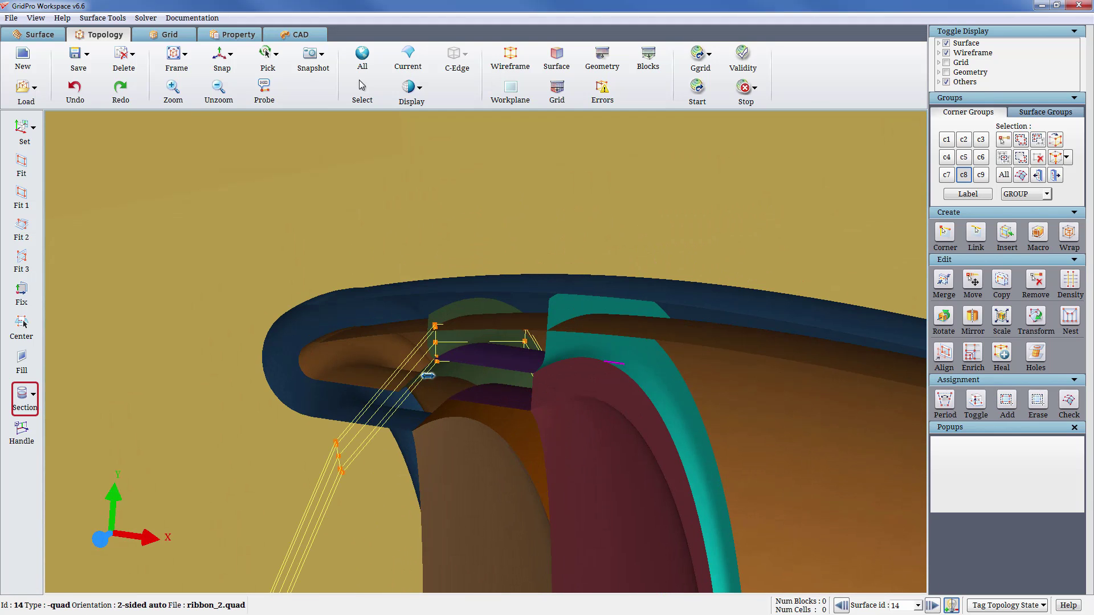
pyautogui.click(427, 374)
pyautogui.click(526, 370)
pyautogui.scroll(-7, 507, 381)
pyautogui.press('a')
pyautogui.moveTo(353, 287); pyautogui.dragTo(442, 388)
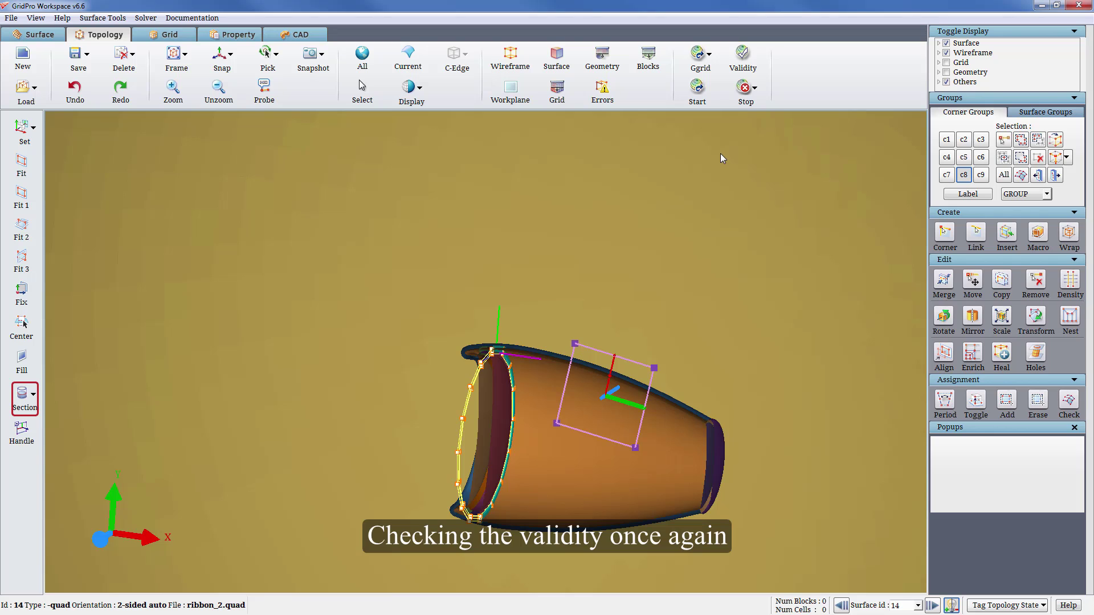
# Check the topology's validity, close the report and examine the highlighted faces near the front lip.
pyautogui.click(739, 67)
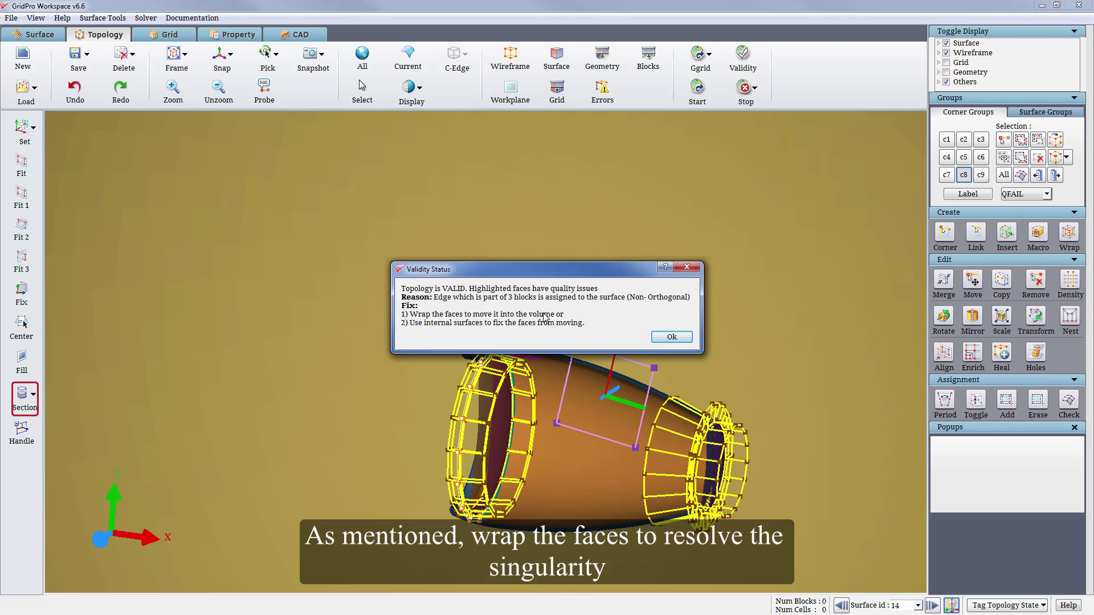
pyautogui.click(672, 337)
pyautogui.moveTo(732, 379); pyautogui.dragTo(751, 369)
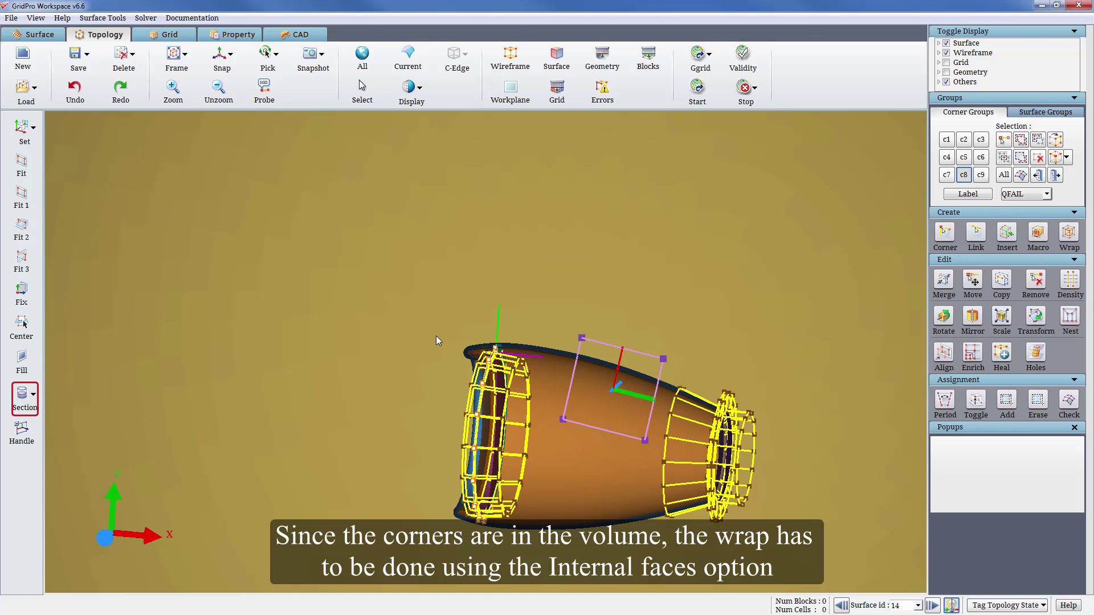
pyautogui.moveTo(458, 303); pyautogui.dragTo(558, 411, button='middle')
pyautogui.moveTo(393, 314); pyautogui.dragTo(492, 289, button='right')
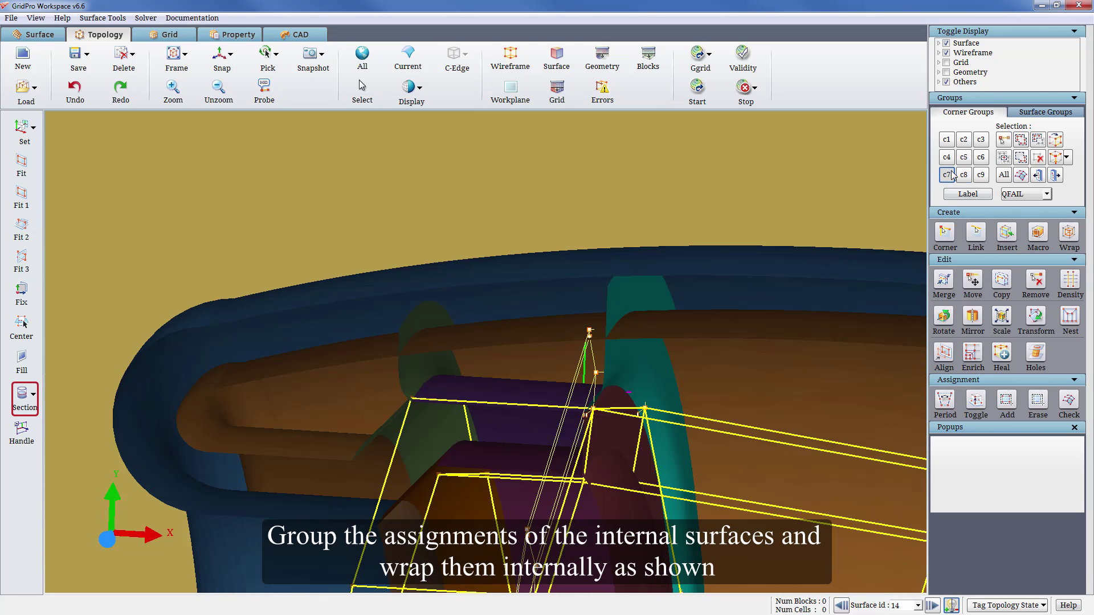
# Show the C7 corner group and select REF-7 as the reference group.
pyautogui.click(948, 175)
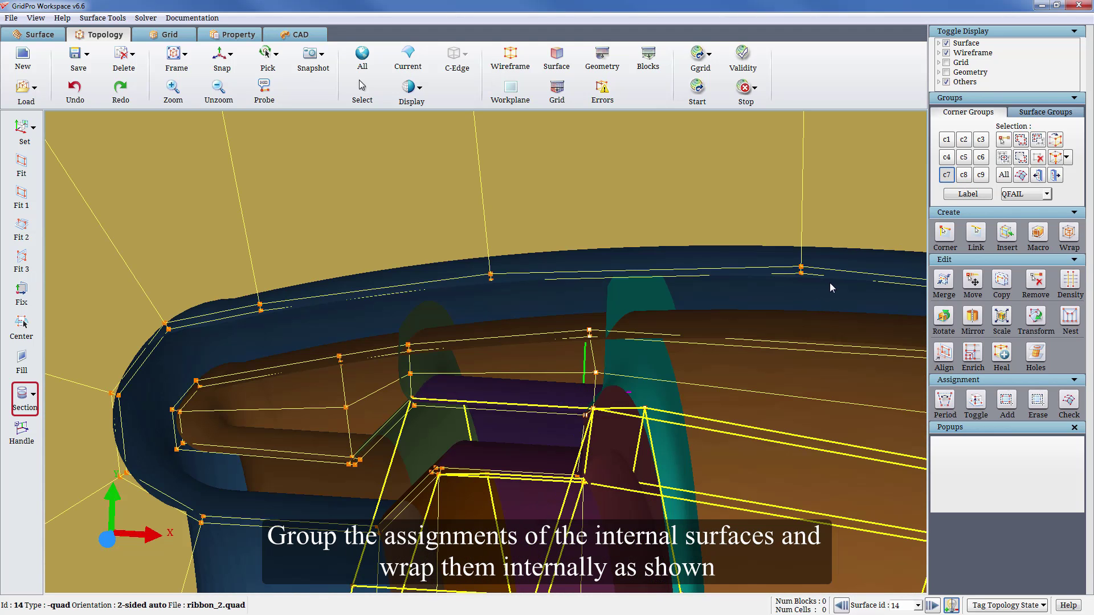
pyautogui.click(1040, 195)
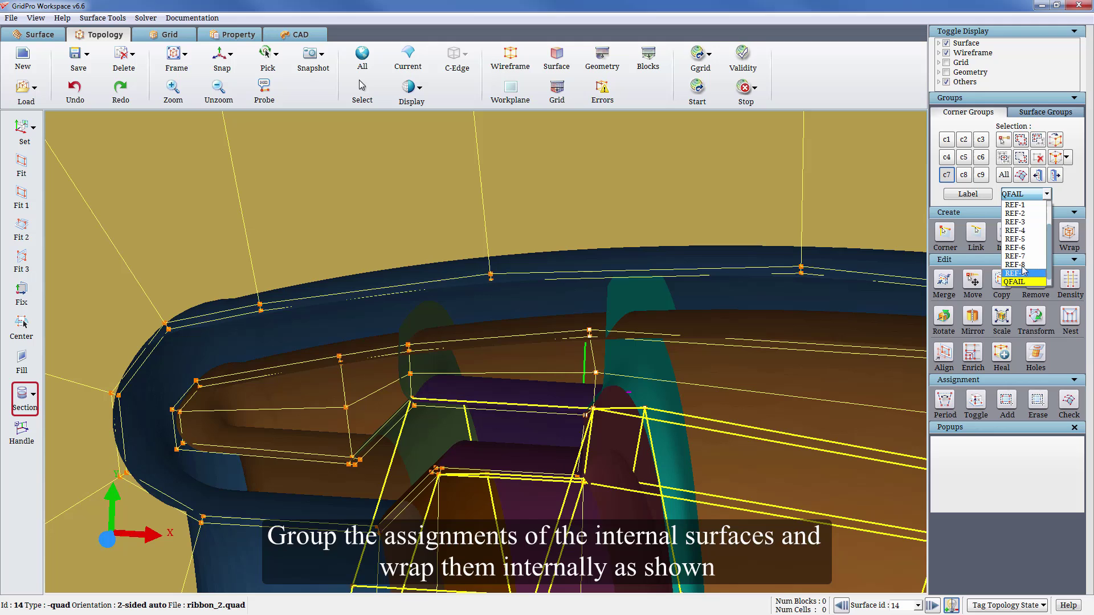
pyautogui.click(1022, 256)
pyautogui.click(1022, 195)
pyautogui.click(1021, 256)
# Group the corners assigned to ribbon_2 in C9 and wrap them using the Internal Faces option.
pyautogui.click(981, 175)
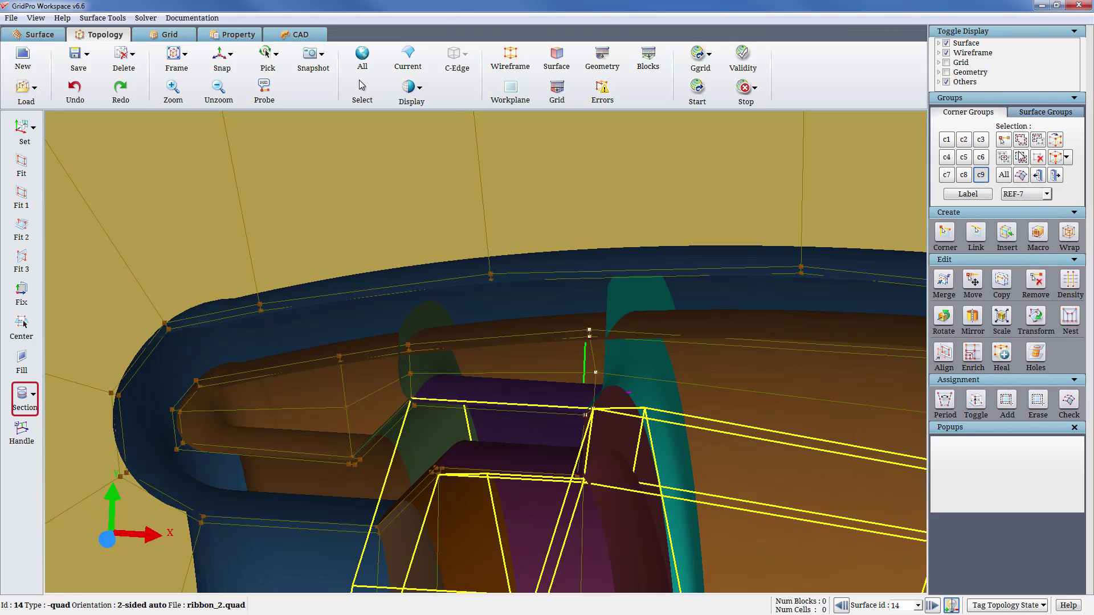
pyautogui.click(1021, 141)
pyautogui.click(1069, 232)
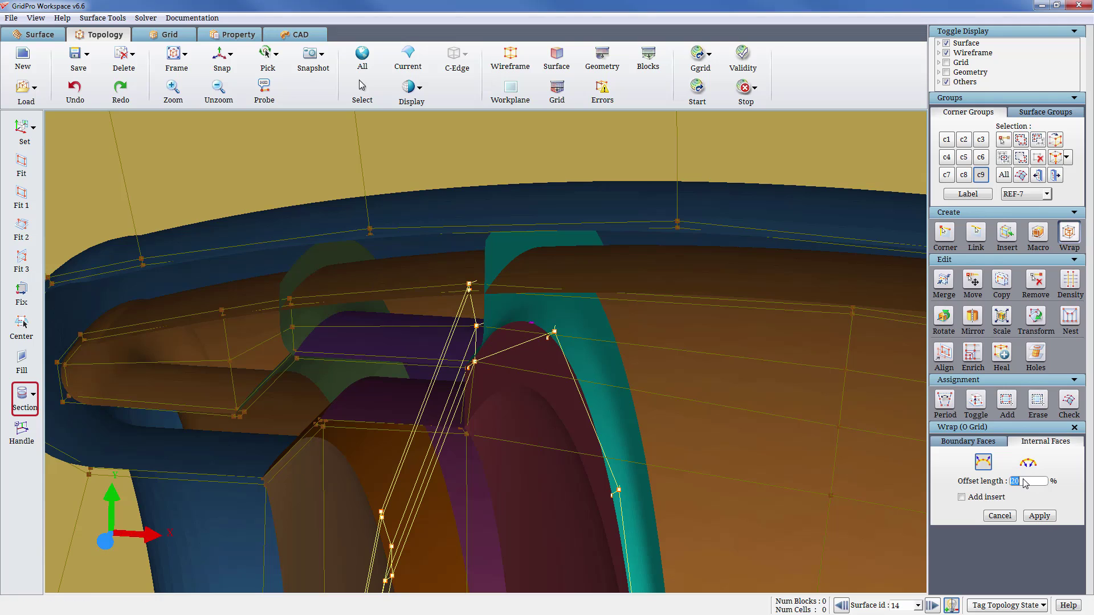
pyautogui.click(1039, 517)
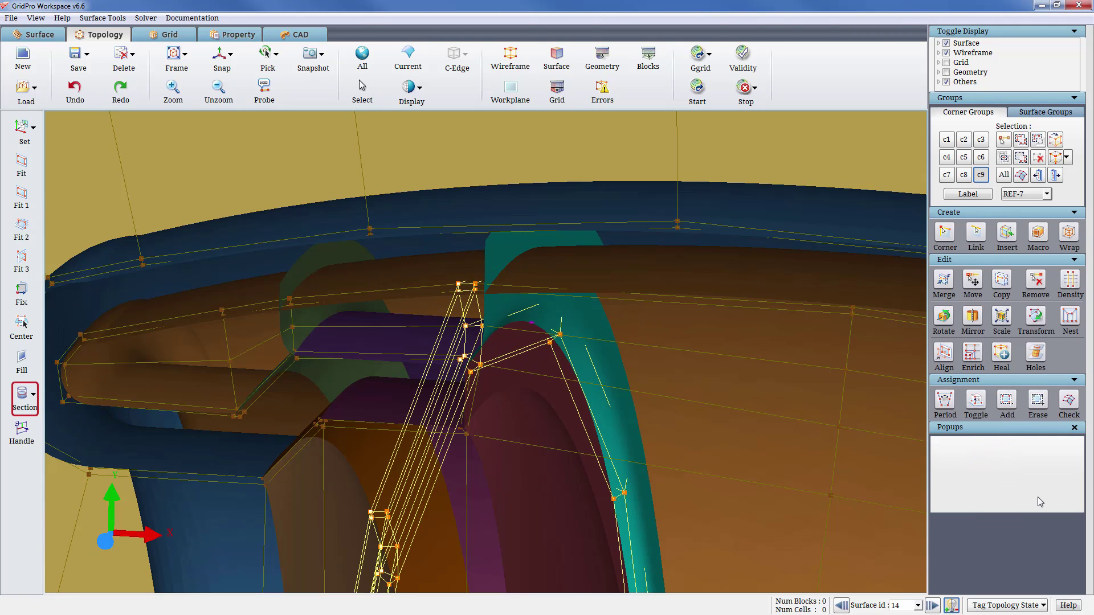
# Make the cup_0 surface current, regroup its assigned corners in C9 and wrap them as internal faces.
pyautogui.click(841, 606)
pyautogui.click(841, 606)
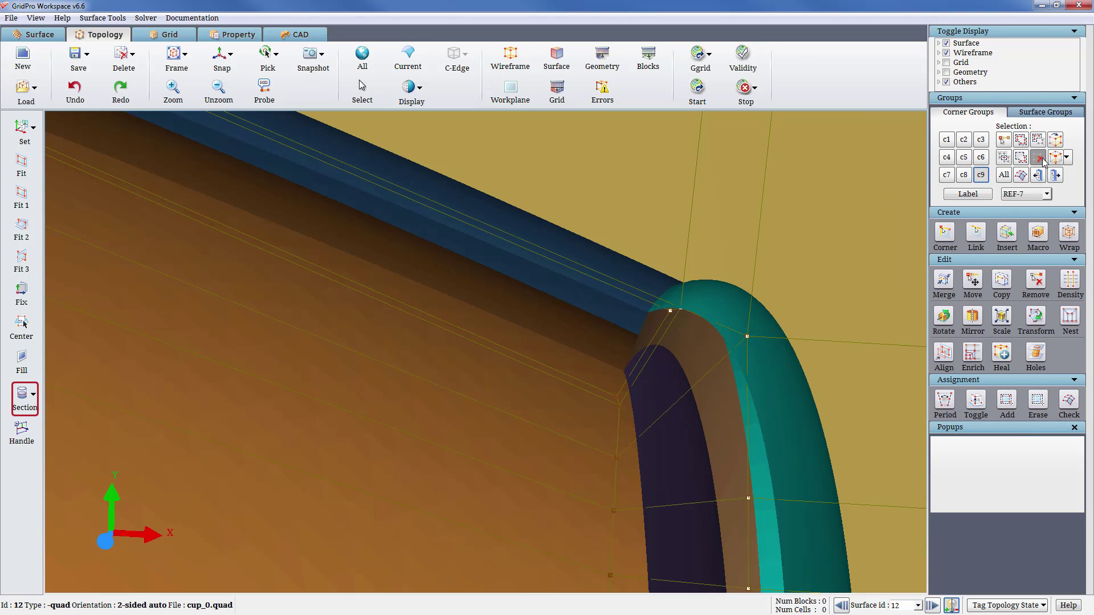
pyautogui.click(1038, 158)
pyautogui.click(1069, 232)
pyautogui.click(1040, 516)
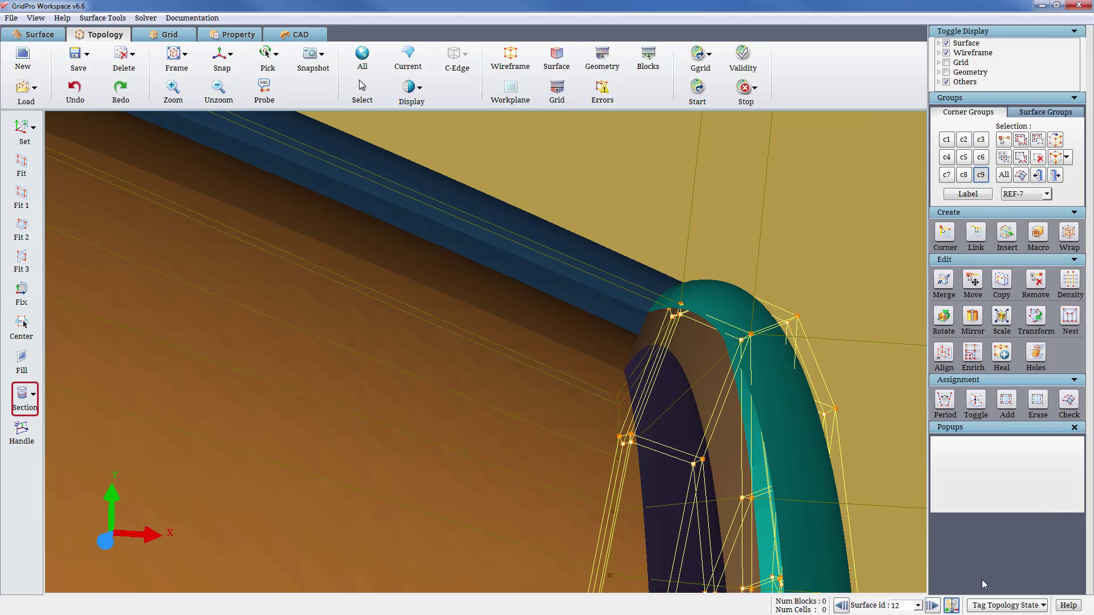
# Make the cone_1 surface current, regroup its assigned corners in C9 and wrap them as internal faces with a 1% offset length.
pyautogui.click(841, 606)
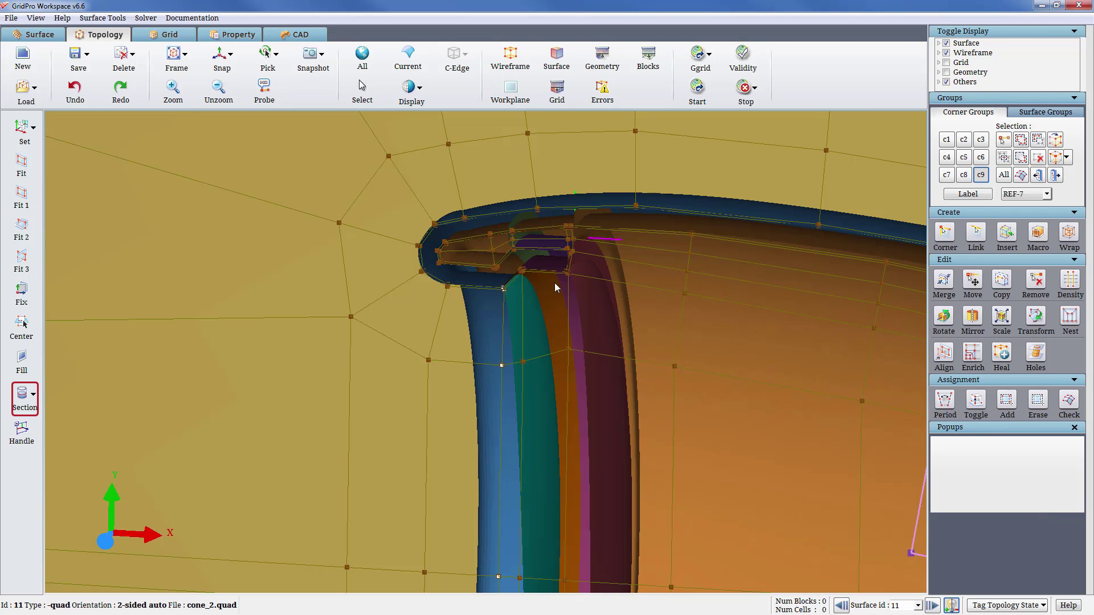
pyautogui.click(841, 605)
pyautogui.scroll(5, 740, 333)
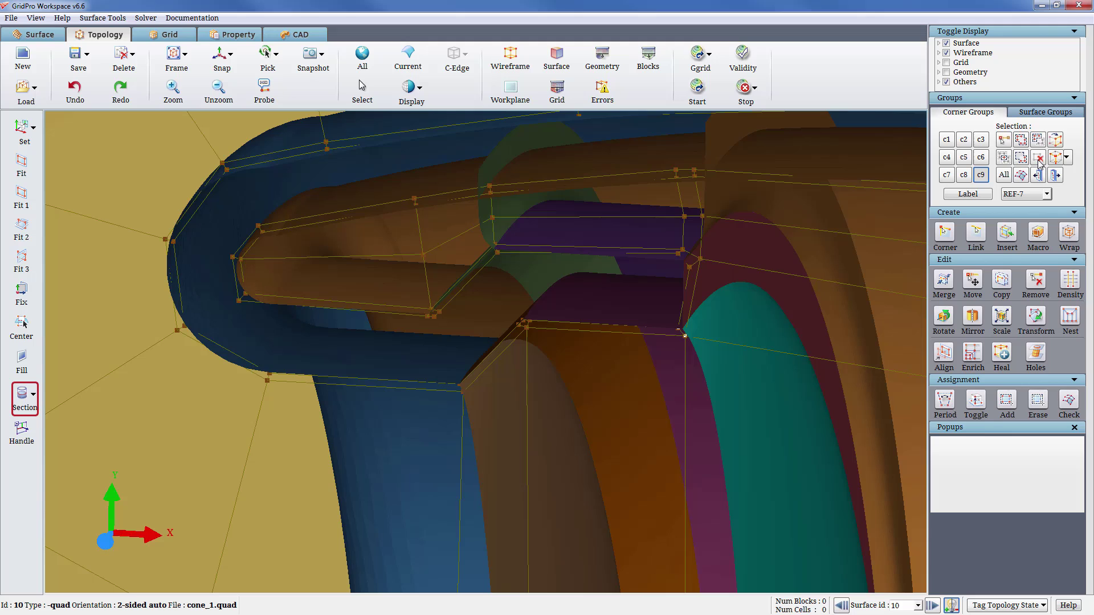
pyautogui.click(1038, 161)
pyautogui.click(1020, 175)
pyautogui.click(1072, 235)
pyautogui.click(989, 462)
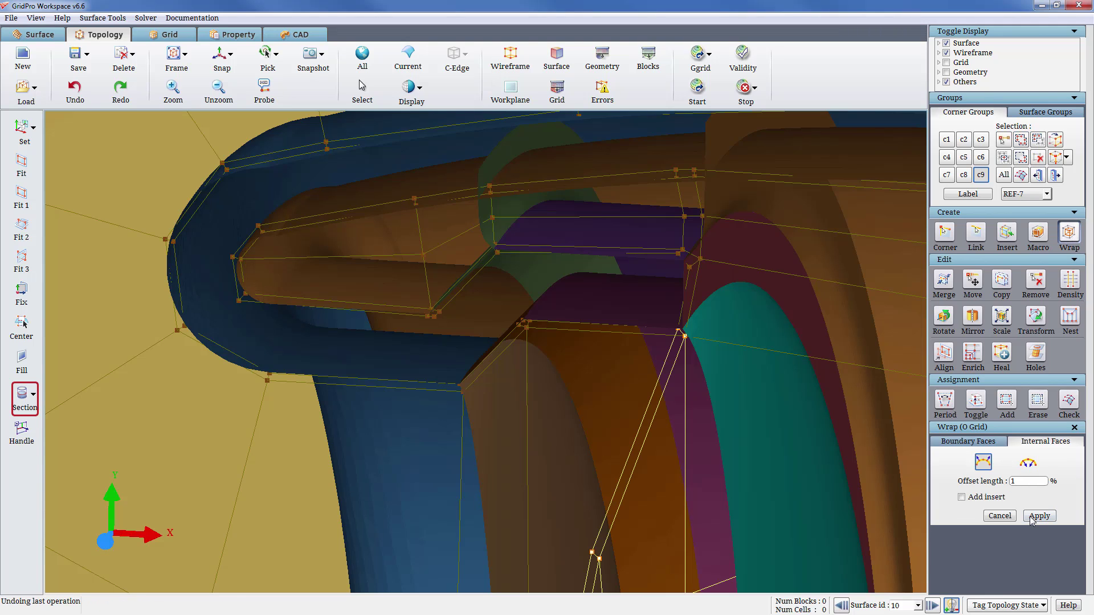
pyautogui.click(1038, 516)
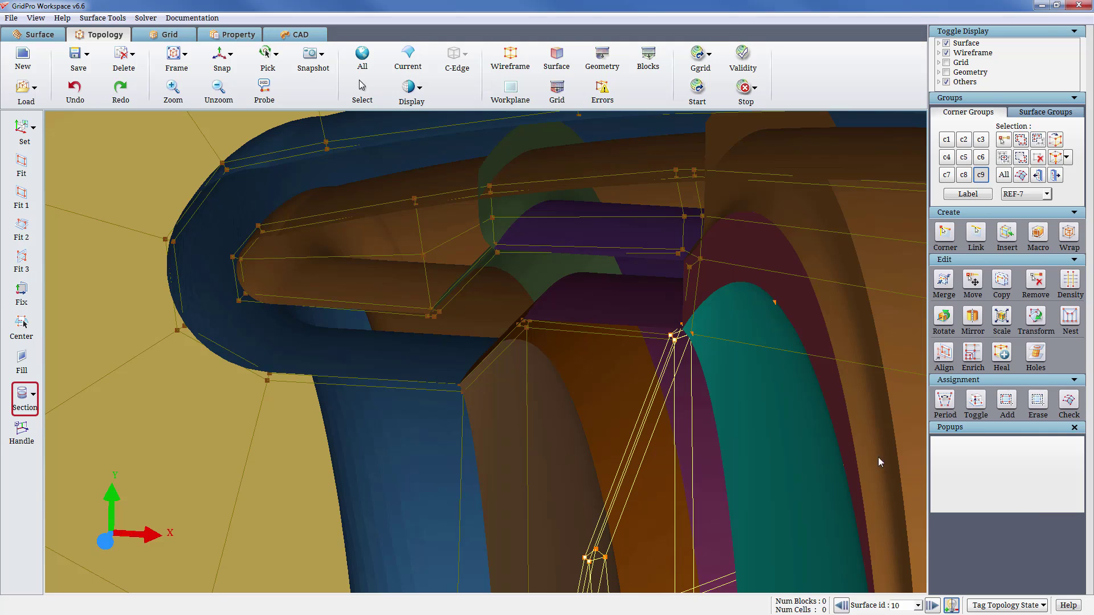
# Make the cone_0 surface current and examine its assigned corners at the nacelle's rear end.
pyautogui.scroll(-6, 690, 405)
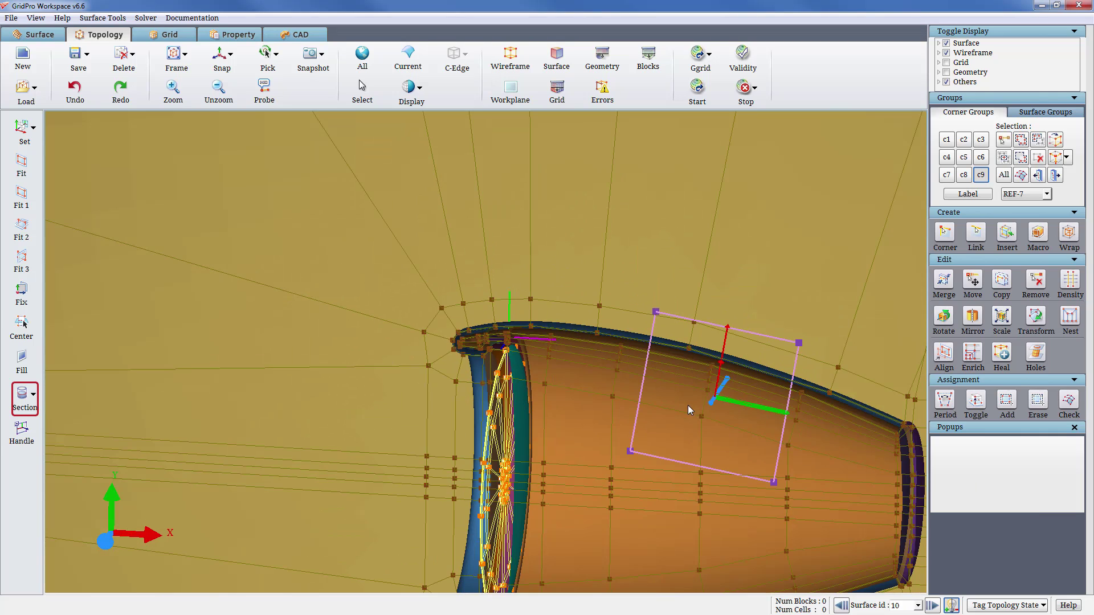
pyautogui.click(842, 606)
pyautogui.scroll(5, 683, 348)
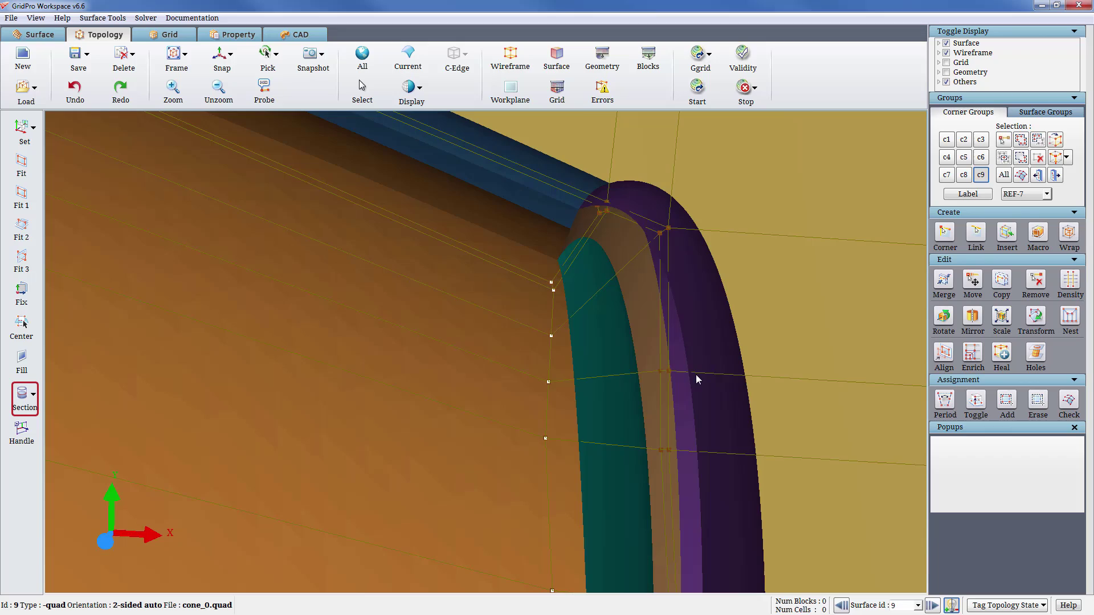
pyautogui.scroll(-4, 695, 373)
pyautogui.moveTo(784, 368); pyautogui.dragTo(889, 398, button='middle')
pyautogui.moveTo(493, 329)
pyautogui.mouseDown(button='middle')
pyautogui.moveTo(813, 369)
pyautogui.moveTo(892, 365)
pyautogui.mouseUp(button='middle')
pyautogui.scroll(-3, 891, 365)
# Recheck the topology's validity, close the report and save the topology.
pyautogui.click(741, 67)
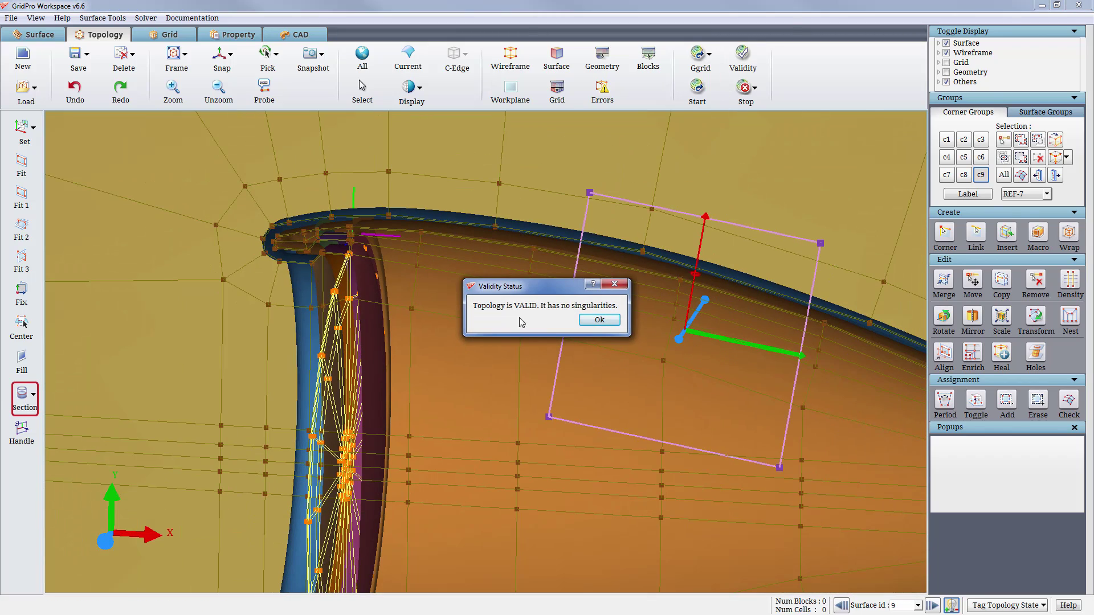
pyautogui.click(600, 320)
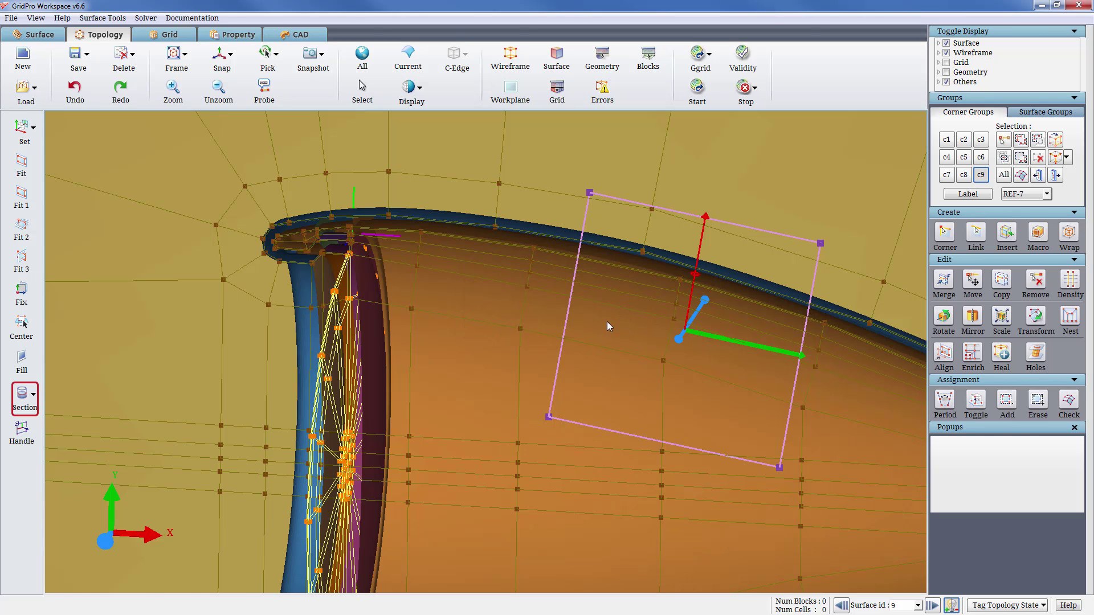
pyautogui.hotkey('ctrl', 's')
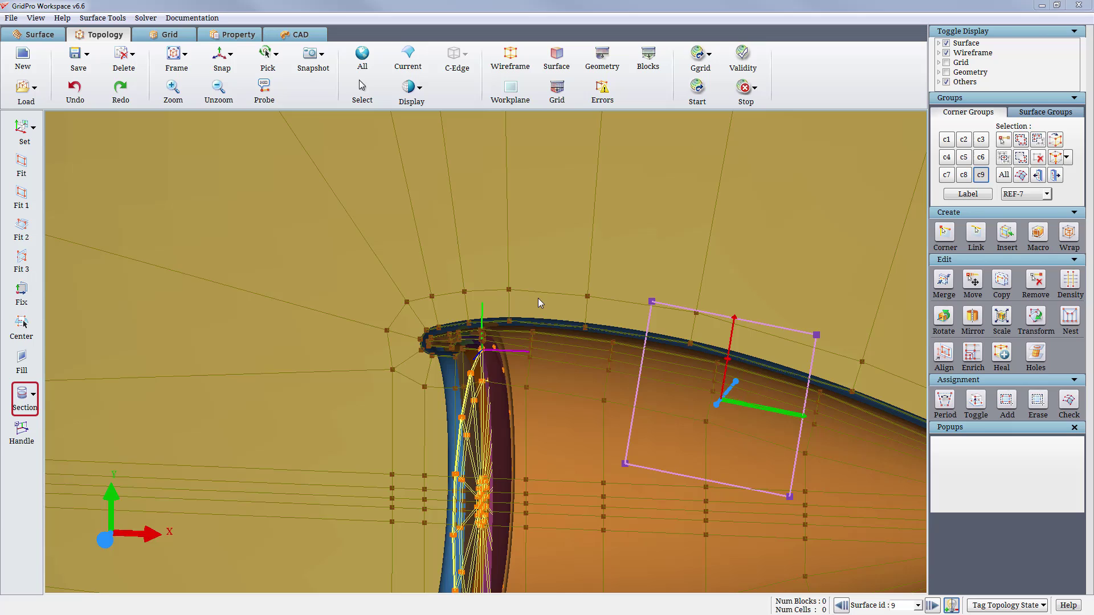
# Show the C7 corner group and insert 3 sheets across the radial links between the nacelle and the spherical farfield.
pyautogui.scroll(-6, 555, 272)
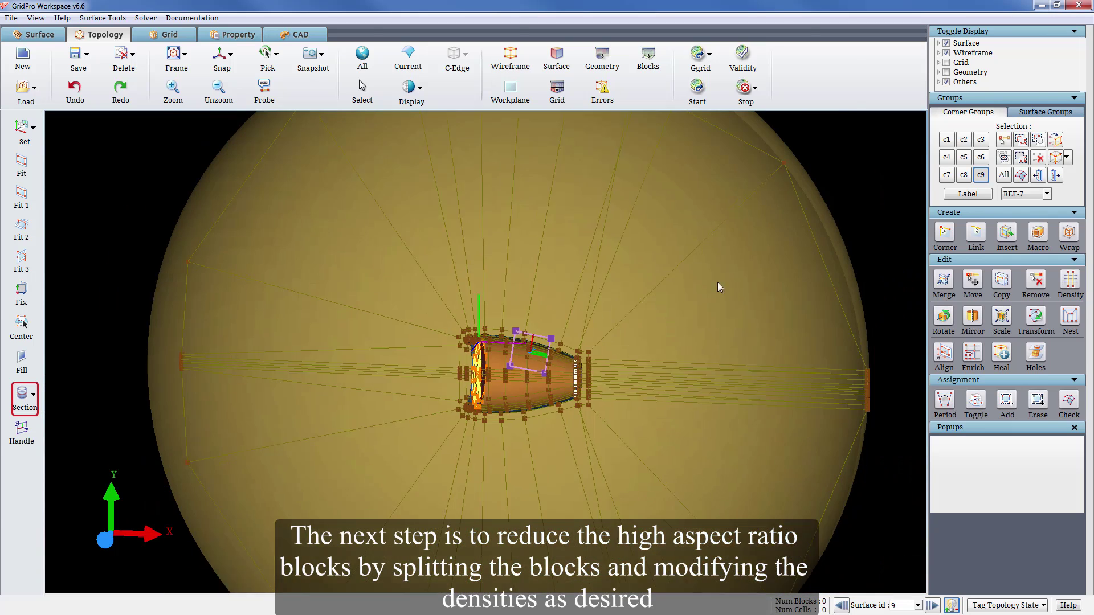
pyautogui.scroll(-3, 717, 282)
pyautogui.click(981, 175)
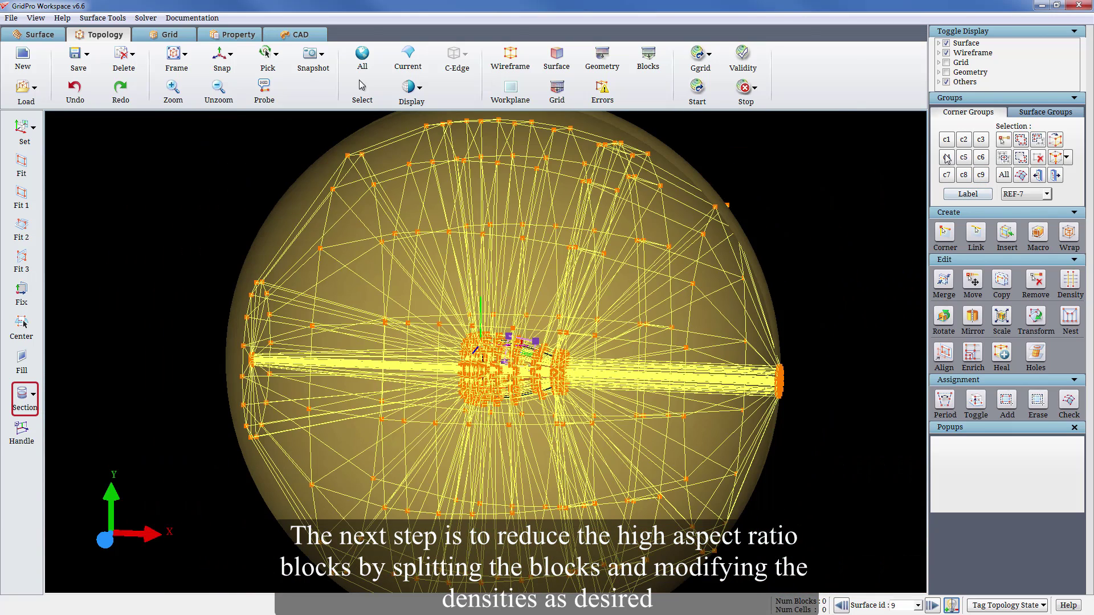
pyautogui.click(949, 176)
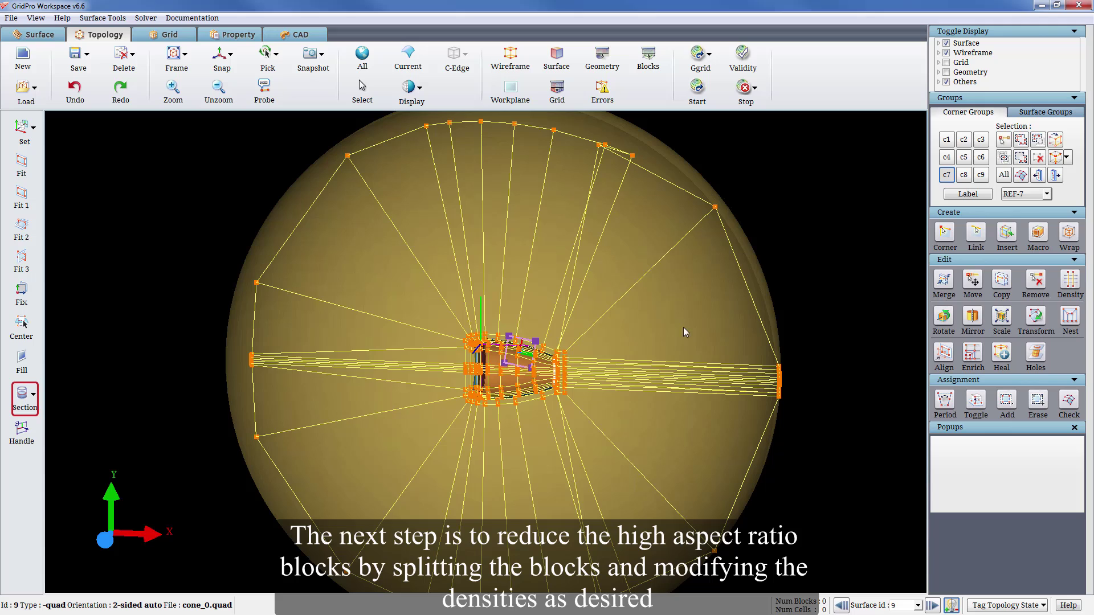
pyautogui.rightClick(617, 302)
pyautogui.click(657, 366)
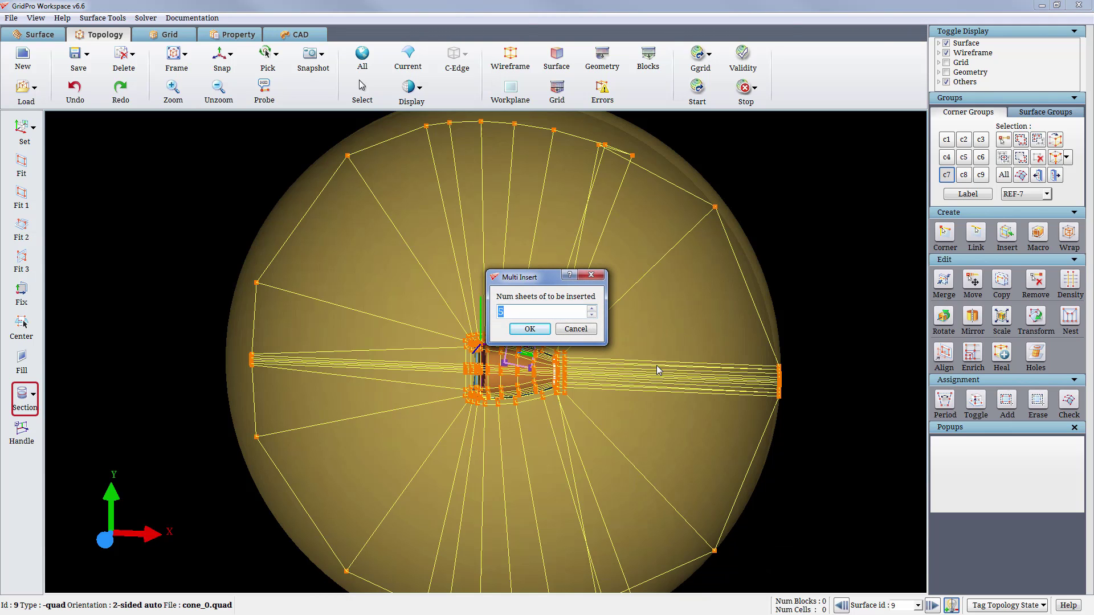
pyautogui.write('3')
pyautogui.click(537, 329)
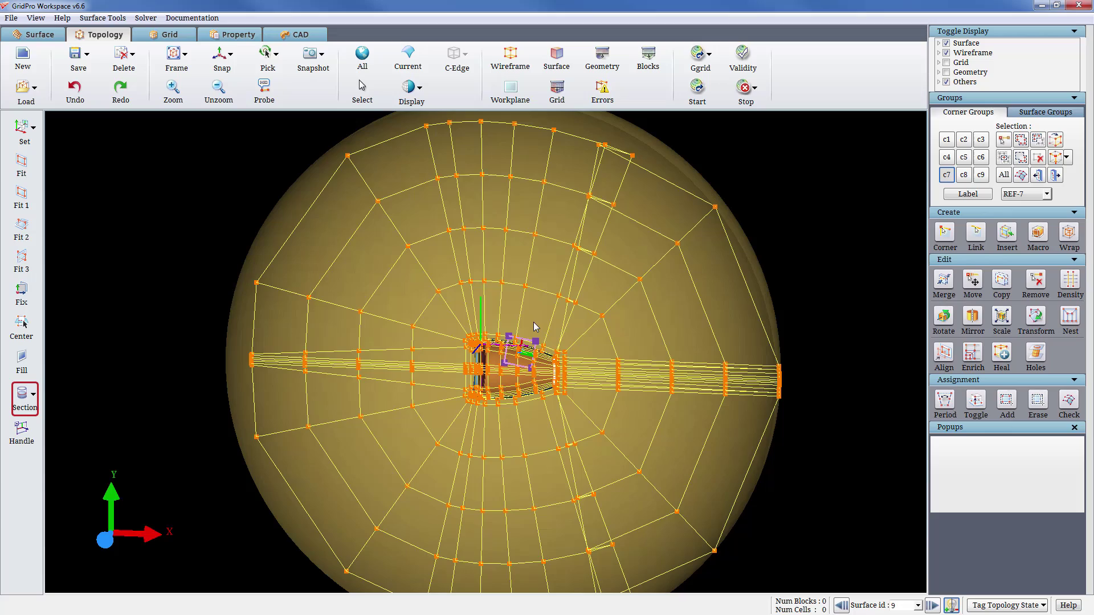
pyautogui.moveTo(421, 306); pyautogui.dragTo(551, 422)
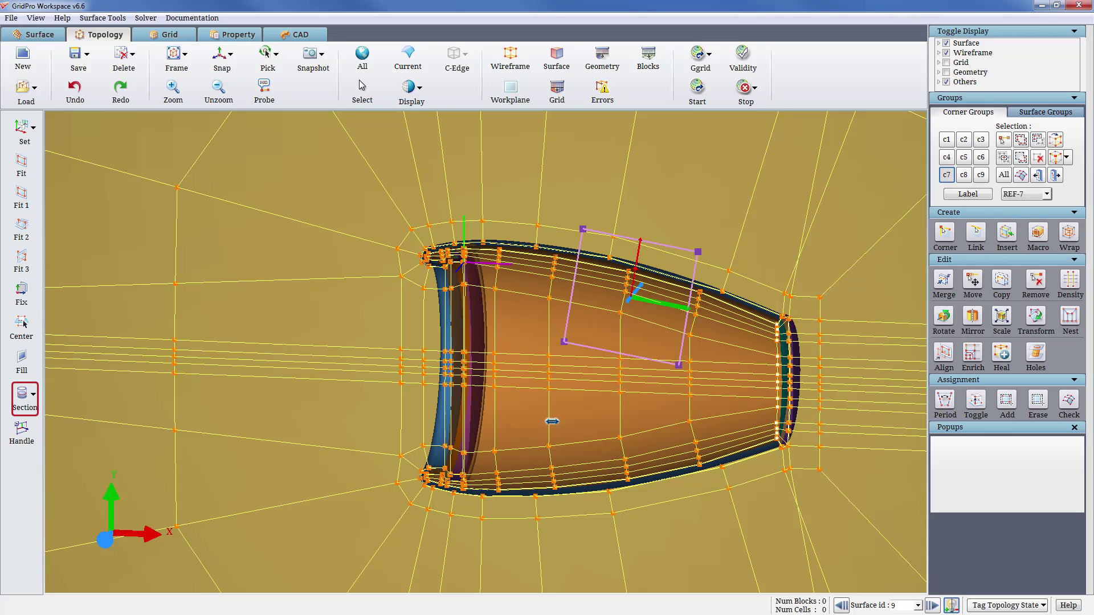
# Set the edge density to 16 on the two outermost radial edge layers between the nacelle and the spherical farfield.
pyautogui.scroll(3, 630, 408)
pyautogui.moveTo(705, 360); pyautogui.dragTo(539, 439, button='middle')
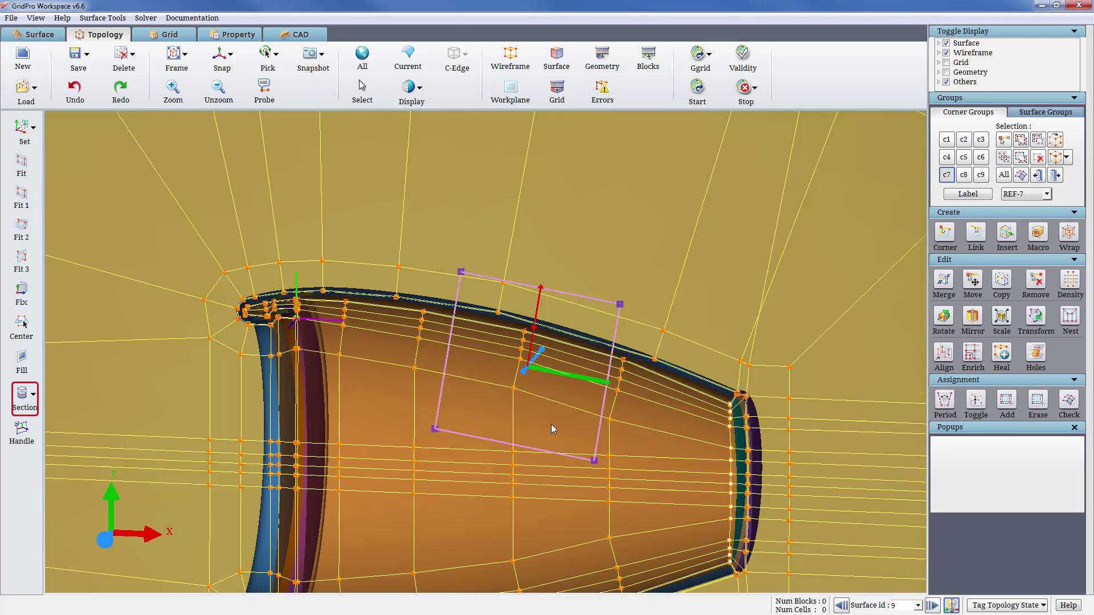
pyautogui.scroll(-7, 553, 426)
pyautogui.scroll(-6, 690, 424)
pyautogui.click(1068, 284)
pyautogui.click(726, 393)
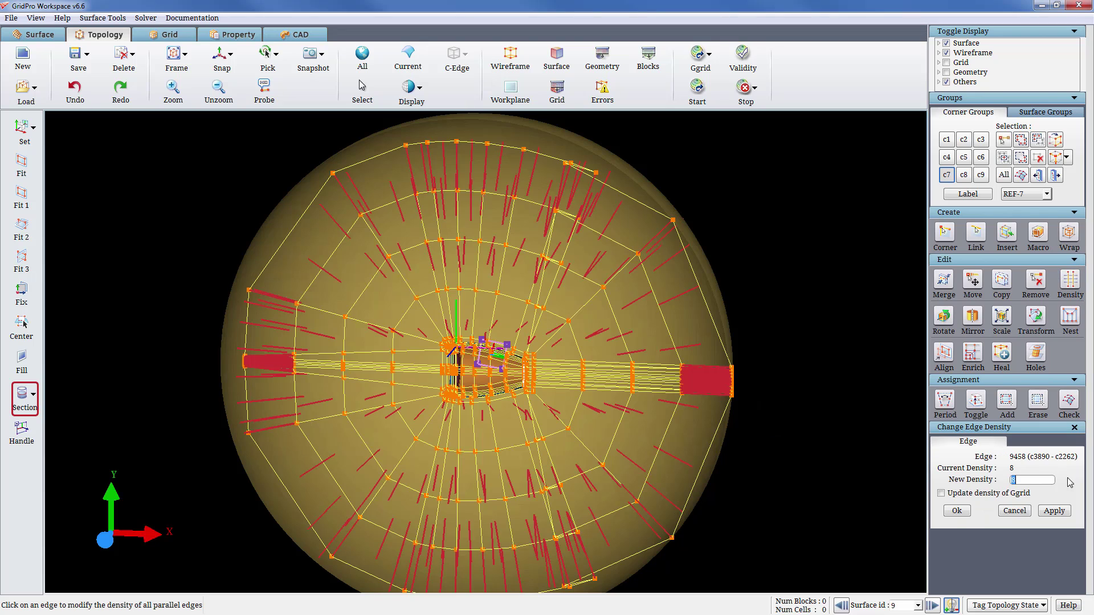
pyautogui.write('16')
pyautogui.click(1058, 515)
pyautogui.click(651, 379)
pyautogui.write('16')
pyautogui.click(1054, 511)
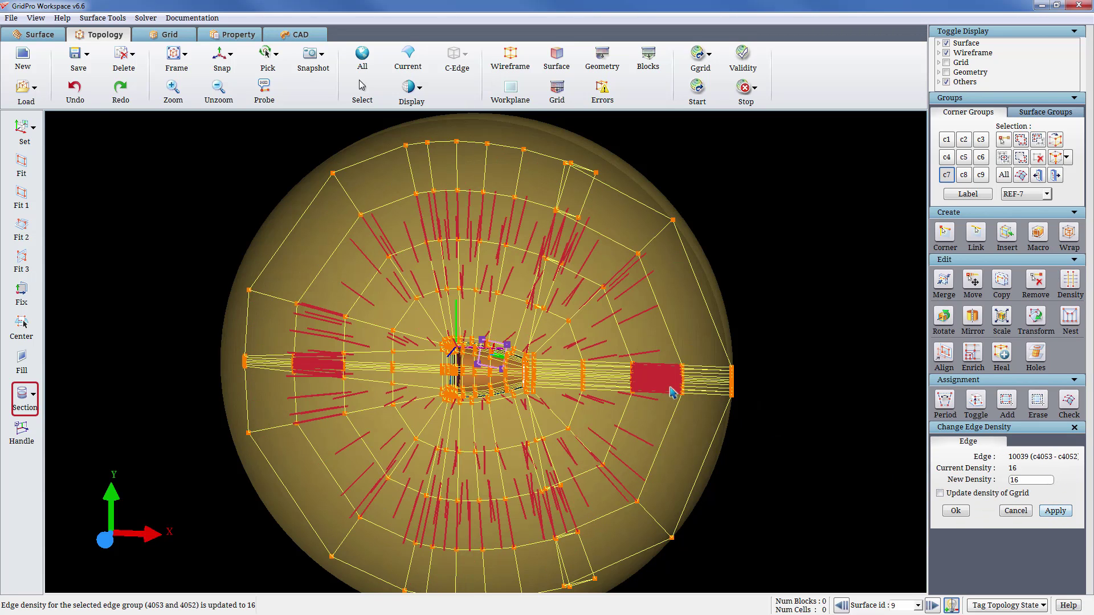
# Set the edge density to 16 on the third radial layer and update the density of the innermost radial layer around the nacelle.
pyautogui.click(613, 381)
pyautogui.write('16')
pyautogui.click(1054, 511)
pyautogui.click(560, 380)
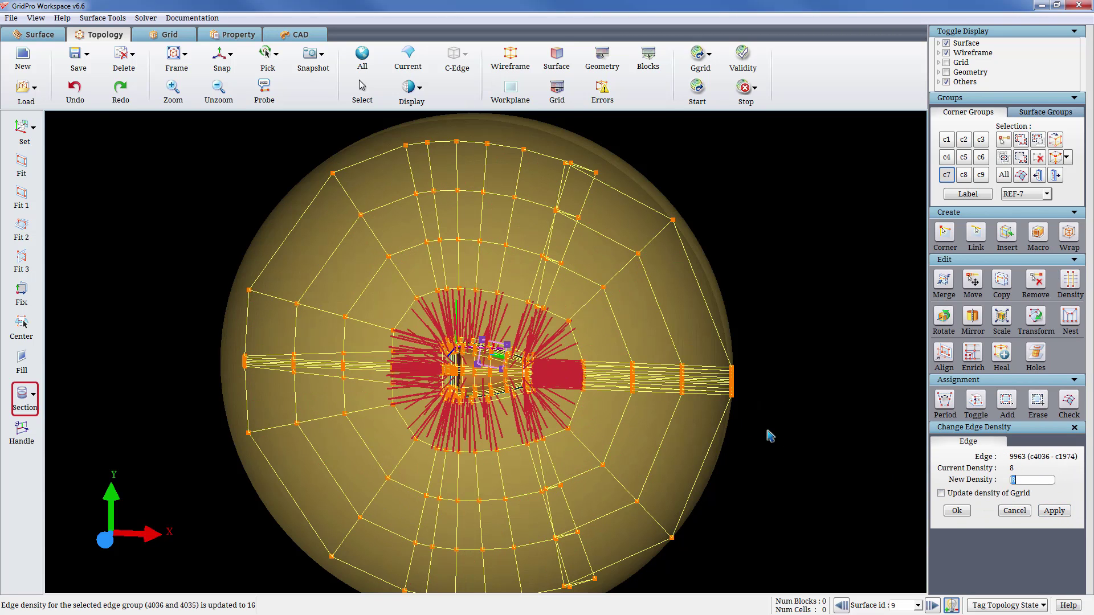
pyautogui.click(1054, 511)
# Set the density of the rearmost axial edges inside the nacelle to 24.
pyautogui.scroll(10, 439, 432)
pyautogui.click(648, 489)
pyautogui.write('24')
pyautogui.click(1054, 511)
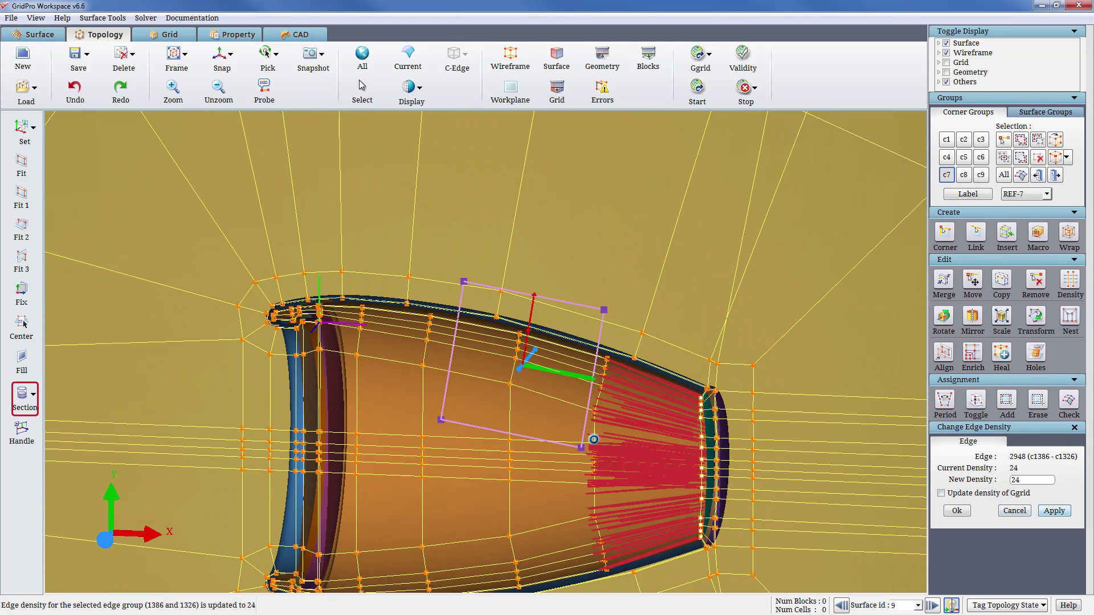
# Set the density of the remaining axial edge sections inside the nacelle, from the rear toward the inlet, to 16.
pyautogui.click(546, 440)
pyautogui.write('16')
pyautogui.click(1061, 514)
pyautogui.click(474, 446)
pyautogui.write('16')
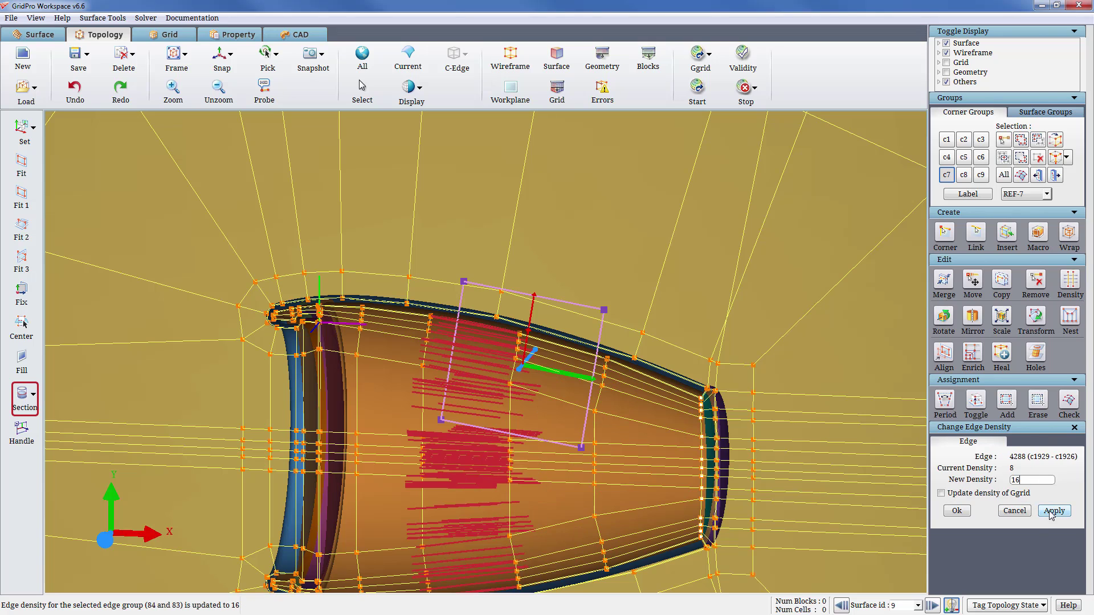
pyautogui.click(1054, 511)
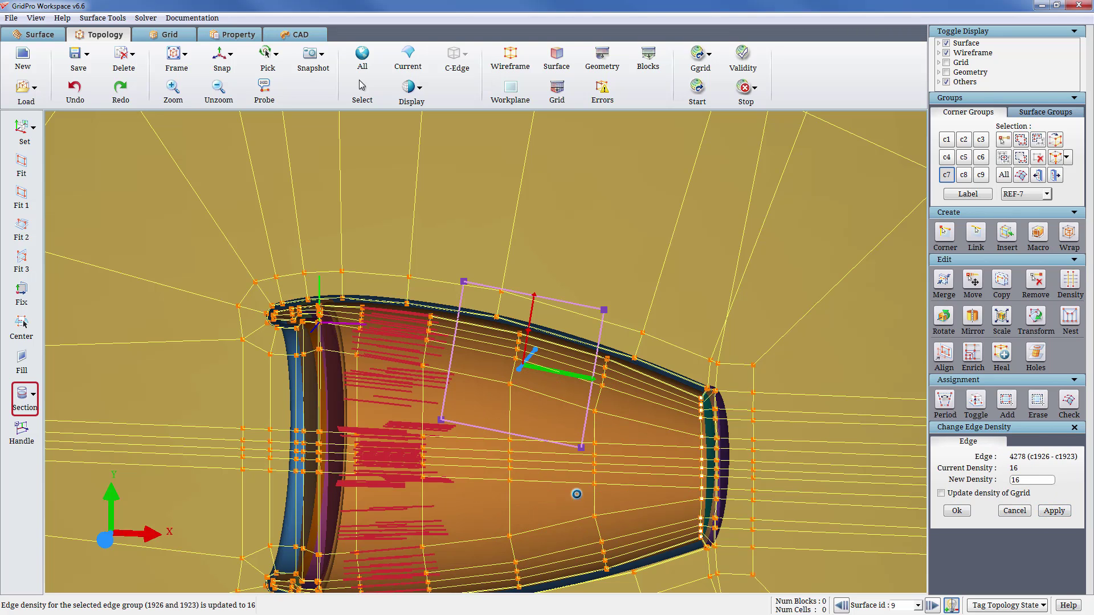
pyautogui.click(335, 472)
pyautogui.click(1052, 511)
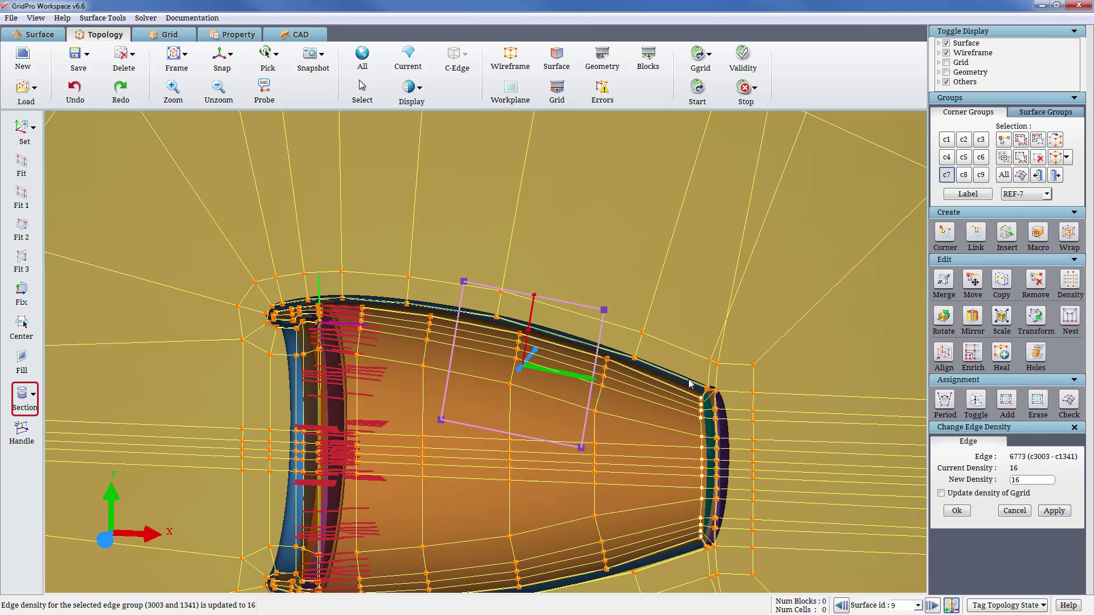
# Set the axial edge densities on the nacelle's outer side to 28 for edge group c61-c60 and 16 for the neighbouring sections.
pyautogui.write('16')
pyautogui.click(1051, 511)
pyautogui.write('28')
pyautogui.click(1053, 511)
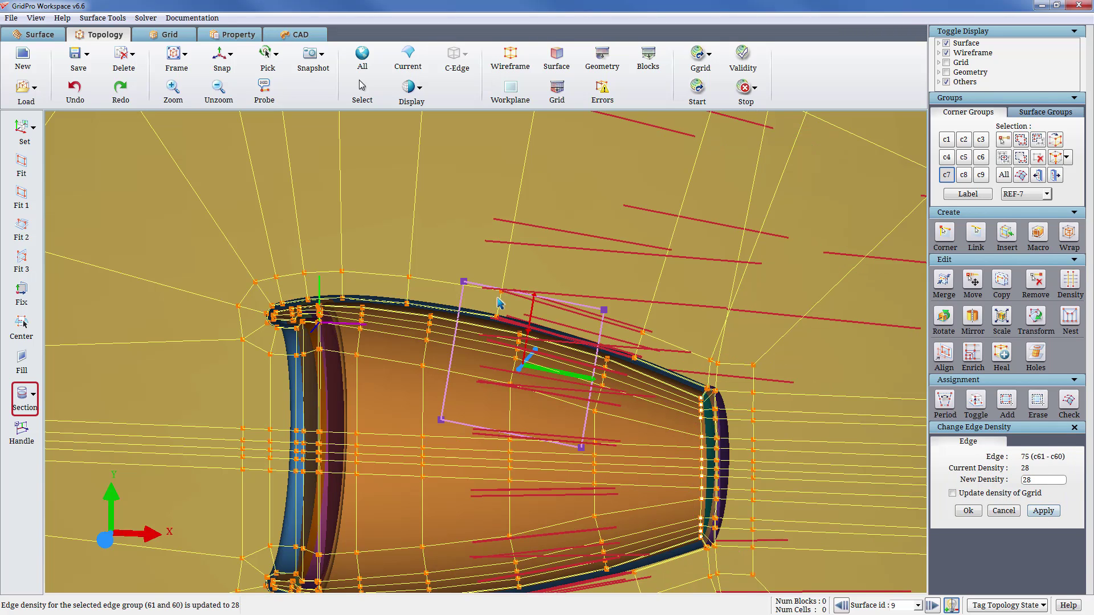
pyautogui.write('16')
pyautogui.click(1052, 511)
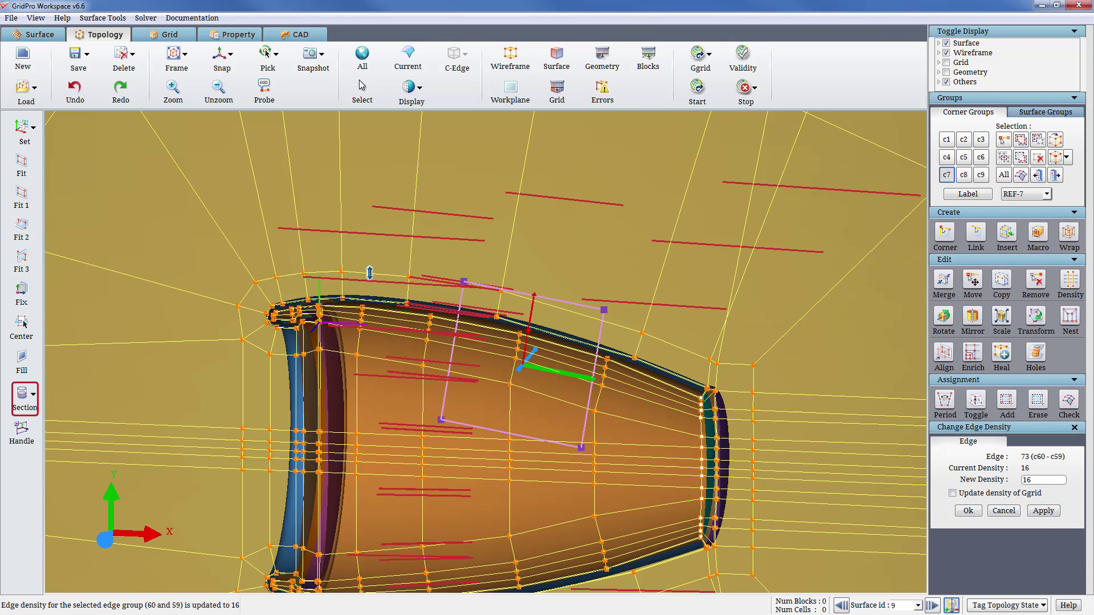
pyautogui.click(369, 273)
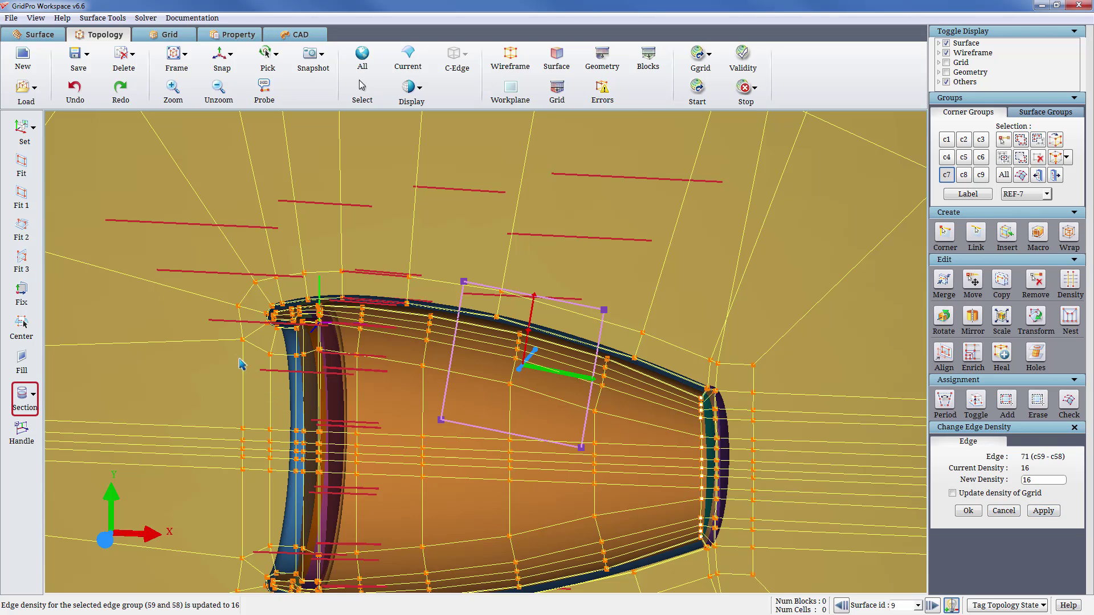
# Set the density of edge group c79-c53 near the inlet to 12 and the short axial edges at the nacelle's rear end to 16.
pyautogui.write('12')
pyautogui.click(1044, 511)
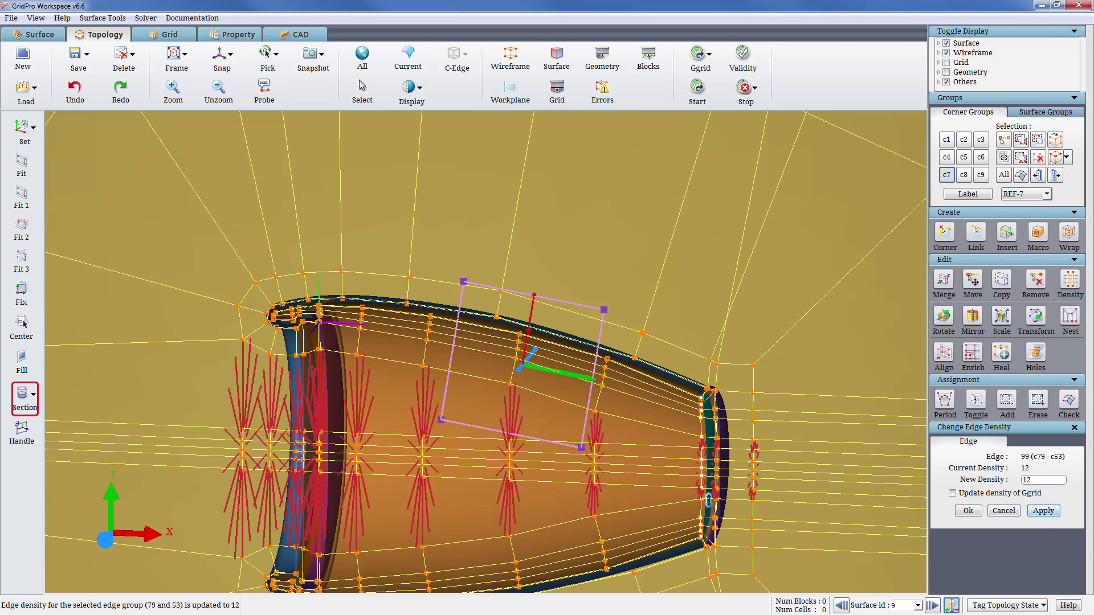
pyautogui.scroll(-2, 360, 424)
pyautogui.click(624, 459)
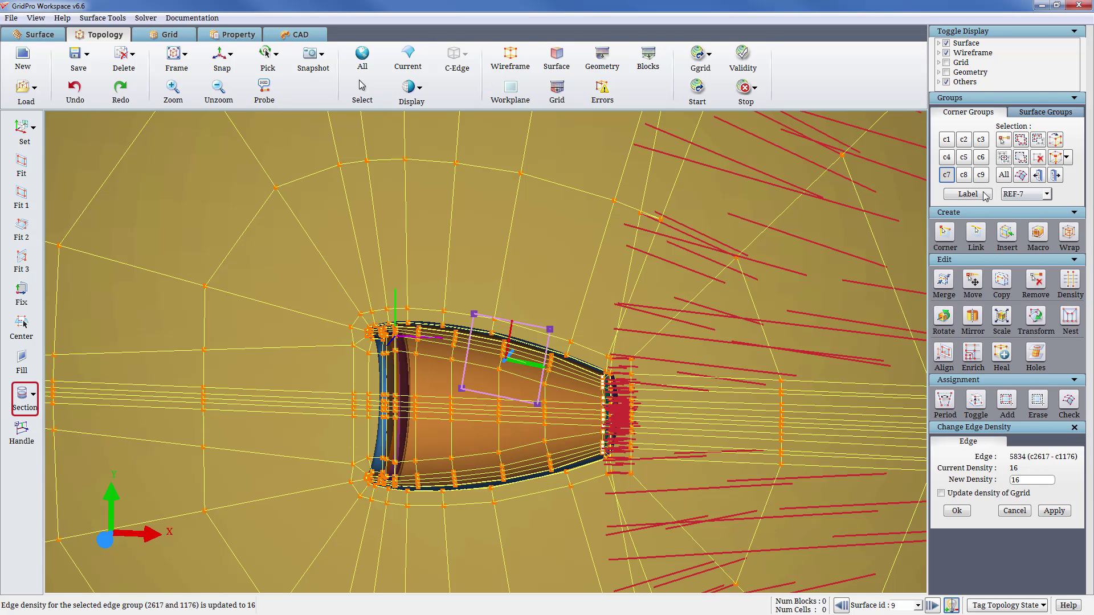
# Isolate the corner layers around the nacelle in group C8, show only that group along the X axis and hide the surfaces.
pyautogui.click(964, 175)
pyautogui.click(1047, 195)
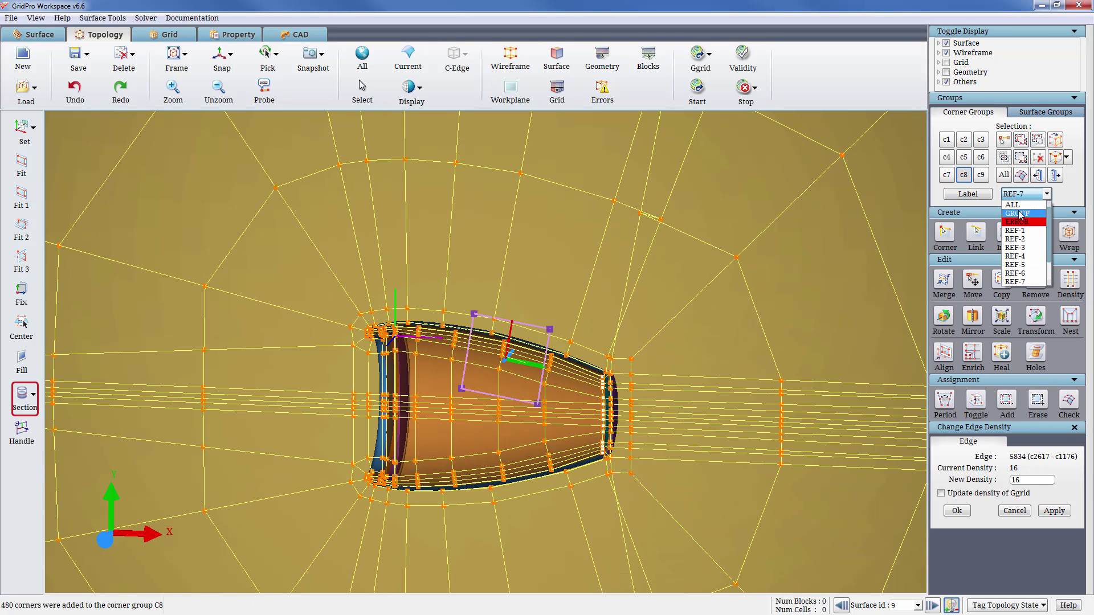
pyautogui.click(1020, 214)
pyautogui.click(323, 407)
pyautogui.moveTo(638, 424); pyautogui.dragTo(849, 436)
pyautogui.click(220, 55)
pyautogui.scroll(4, 506, 392)
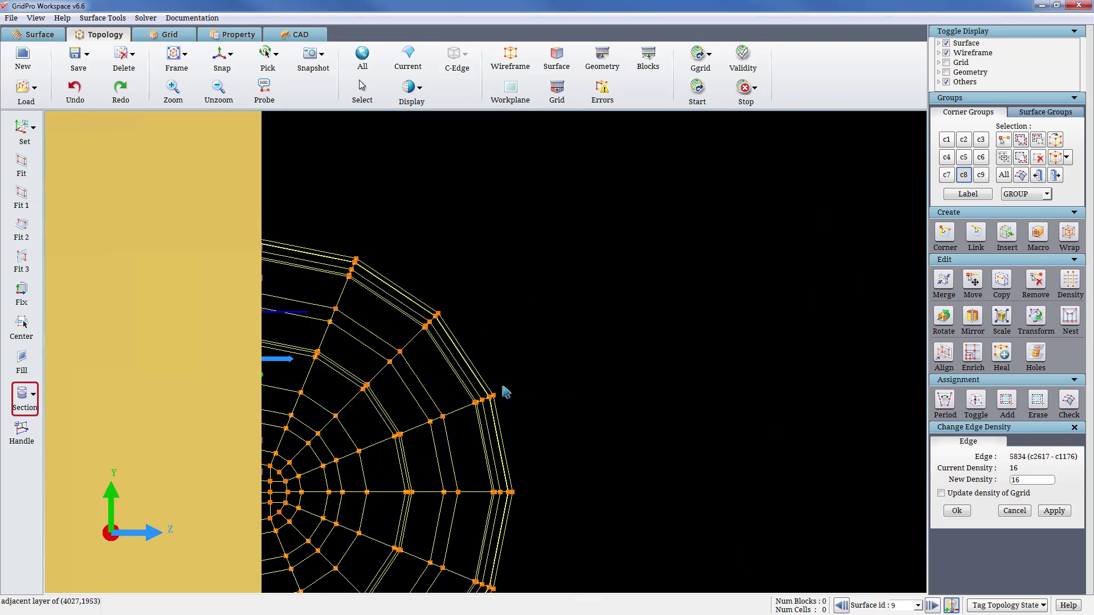
pyautogui.moveTo(506, 392); pyautogui.dragTo(667, 273, button='middle')
pyautogui.click(946, 43)
# Set the circumferential edge density to 16 in the sectors from the upper vertical axis clockwise to just below the horizontal axis.
pyautogui.click(1070, 281)
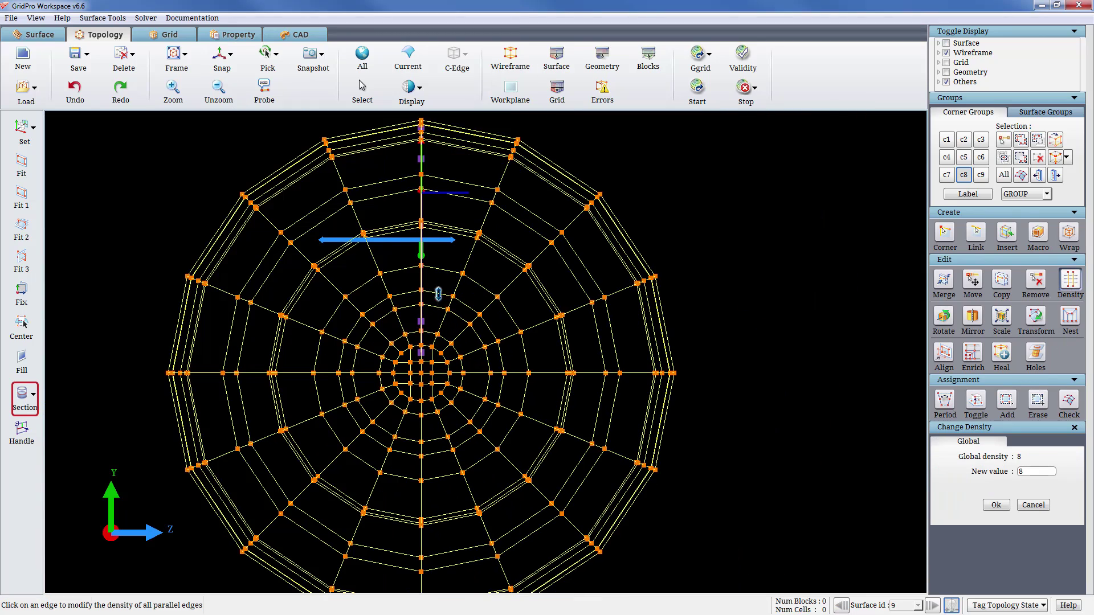
pyautogui.click(438, 294)
pyautogui.write('16')
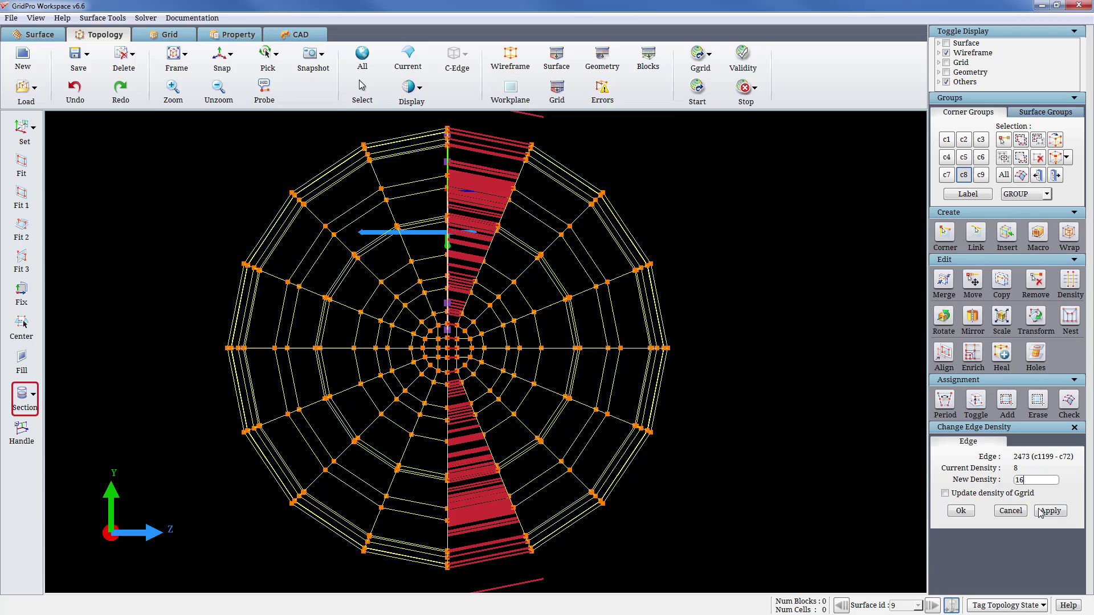
pyautogui.click(1050, 512)
pyautogui.click(521, 238)
pyautogui.click(590, 262)
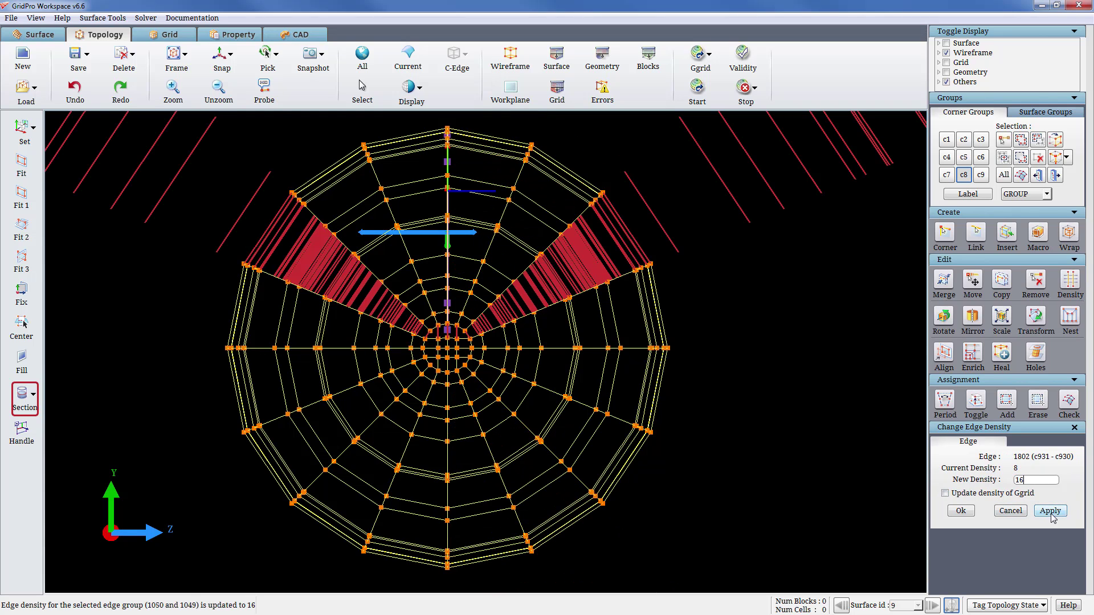
pyautogui.click(623, 317)
pyautogui.click(642, 397)
pyautogui.write('16')
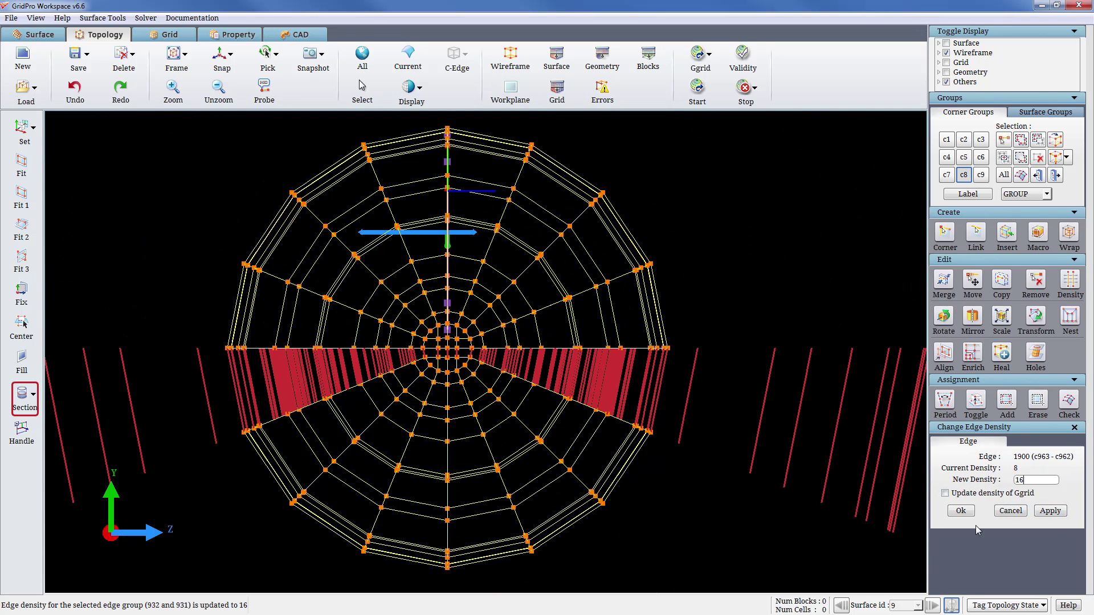
pyautogui.click(1050, 511)
# Set the circumferential edge density to 16 in the lower sectors on both sides of the vertical axis.
pyautogui.click(619, 459)
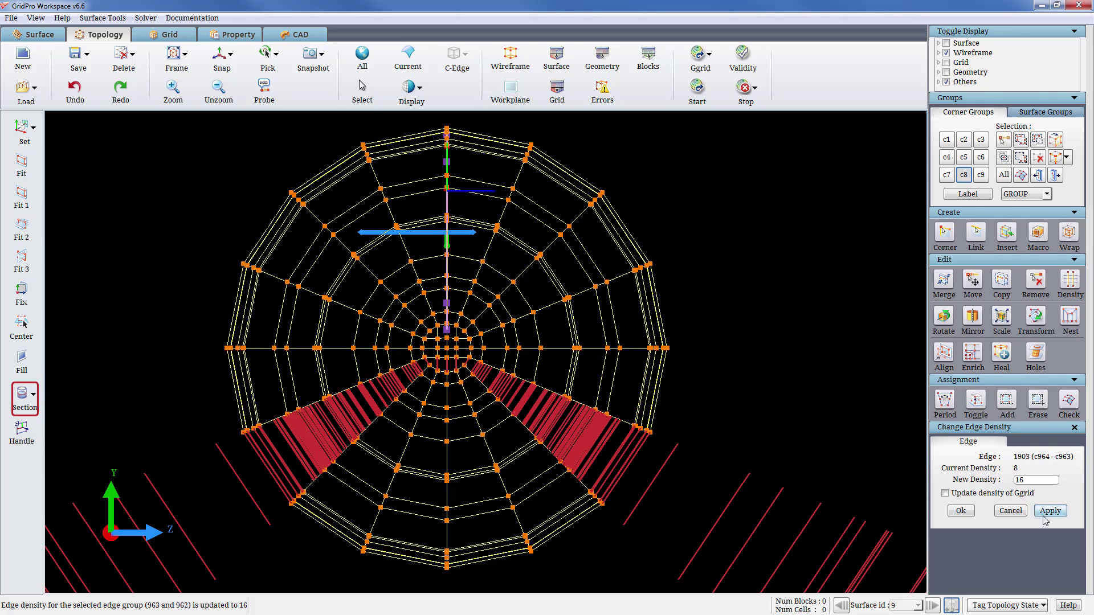
pyautogui.click(565, 513)
pyautogui.click(514, 550)
pyautogui.click(426, 546)
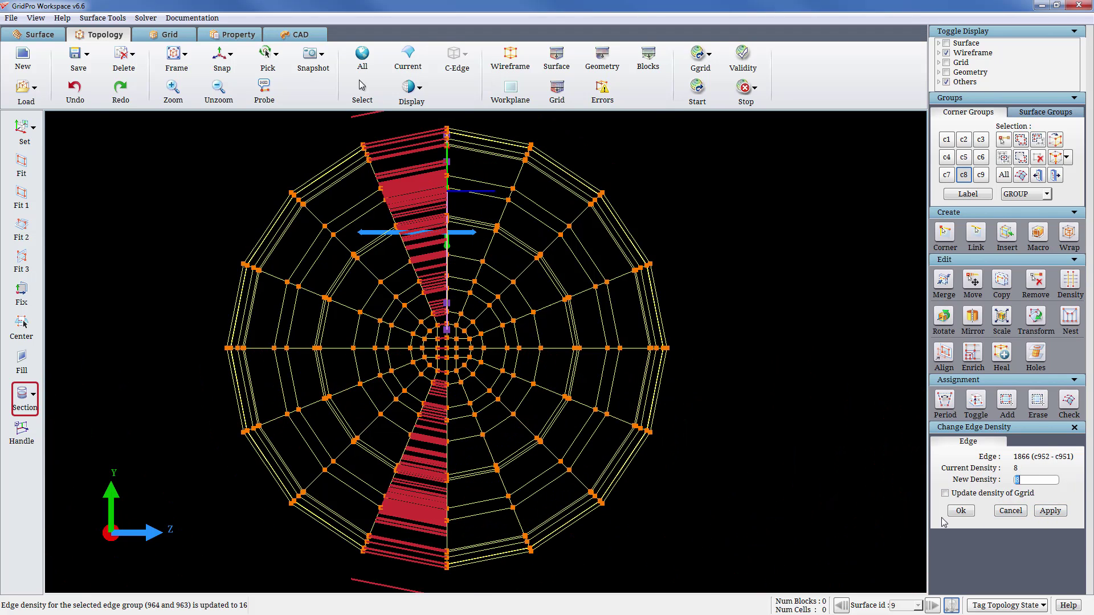
pyautogui.write('16')
pyautogui.click(1050, 512)
pyautogui.click(330, 527)
pyautogui.write('16')
pyautogui.click(1050, 511)
# Check the edge density of the remaining circumferential sectors on the negative Z side.
pyautogui.click(357, 459)
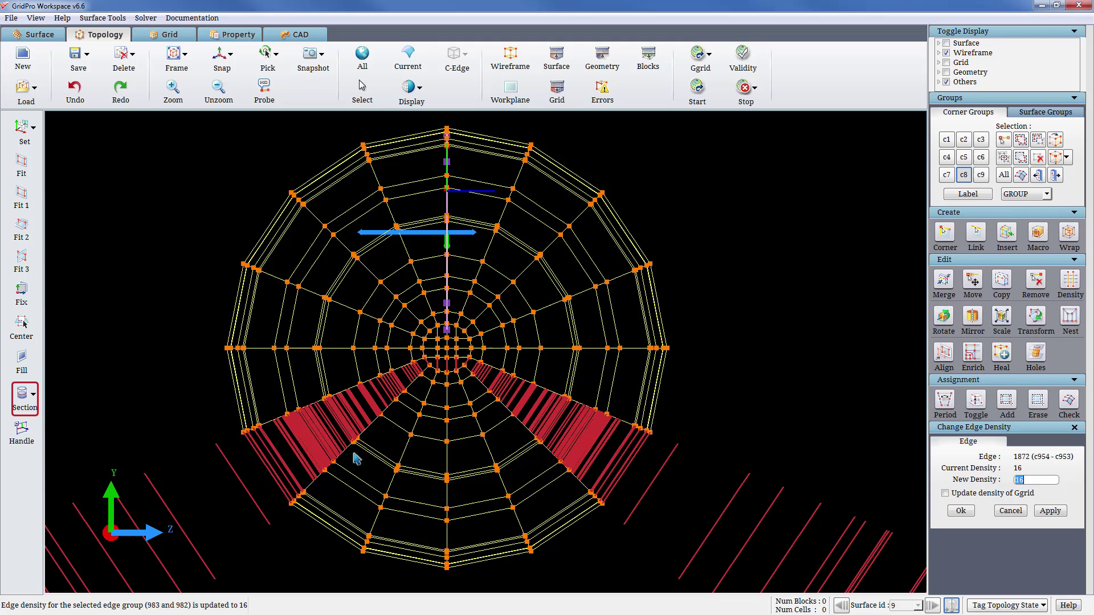
pyautogui.click(319, 375)
pyautogui.click(322, 314)
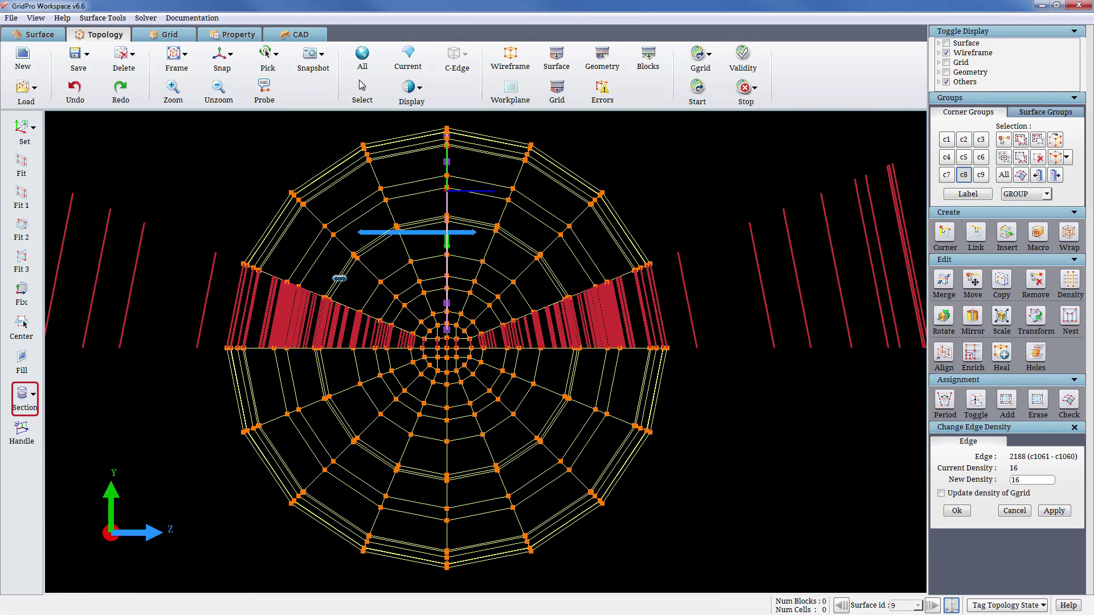
pyautogui.click(342, 284)
pyautogui.click(377, 247)
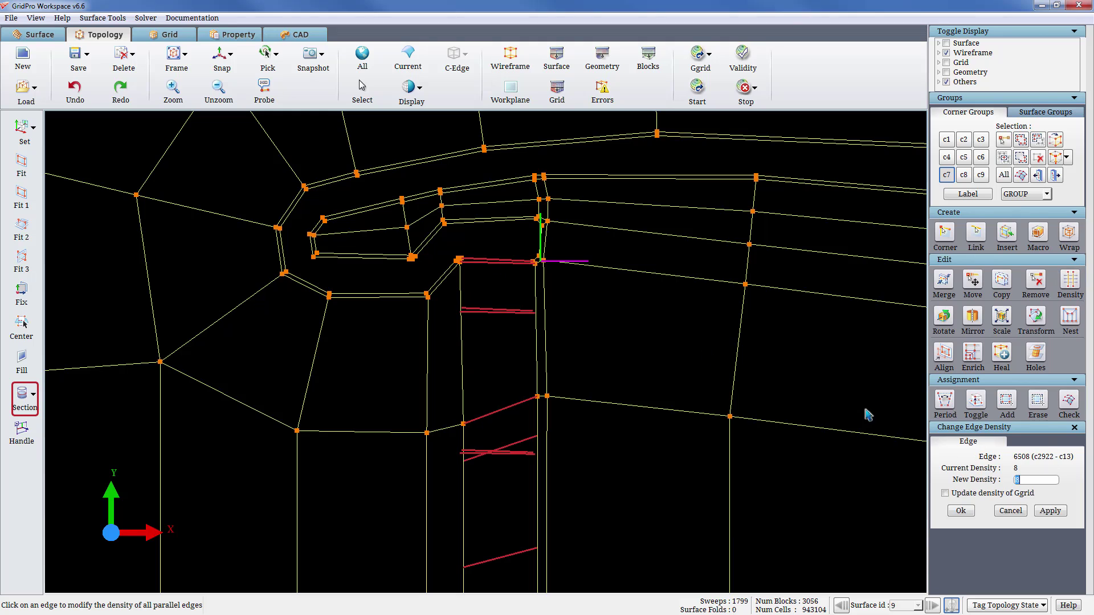
# Set the density of the short axial edges around the nacelle's front lip to 16.
pyautogui.write('16')
pyautogui.click(1050, 511)
pyautogui.click(500, 217)
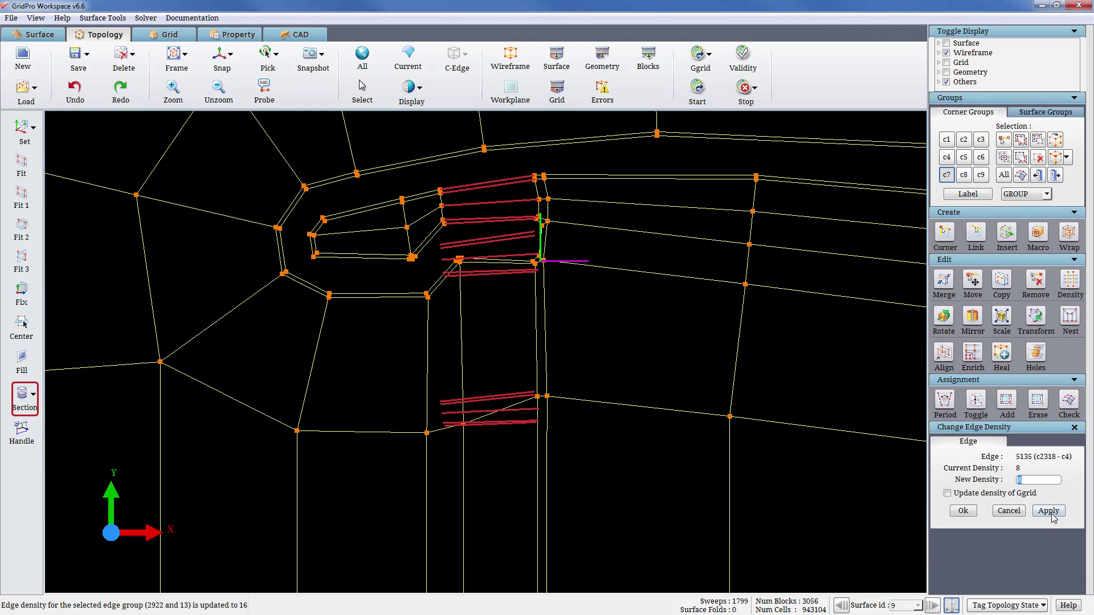
pyautogui.click(1050, 510)
pyautogui.click(351, 291)
pyautogui.click(1043, 510)
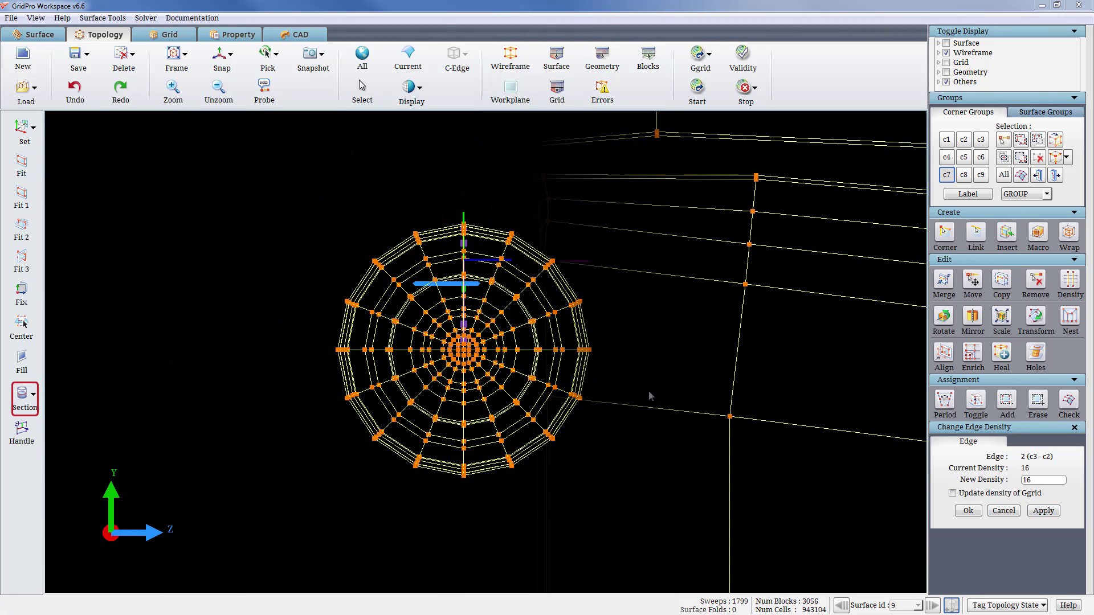
# Start generating the grid from the completed topology.
pyautogui.moveTo(780, 465); pyautogui.dragTo(595, 456)
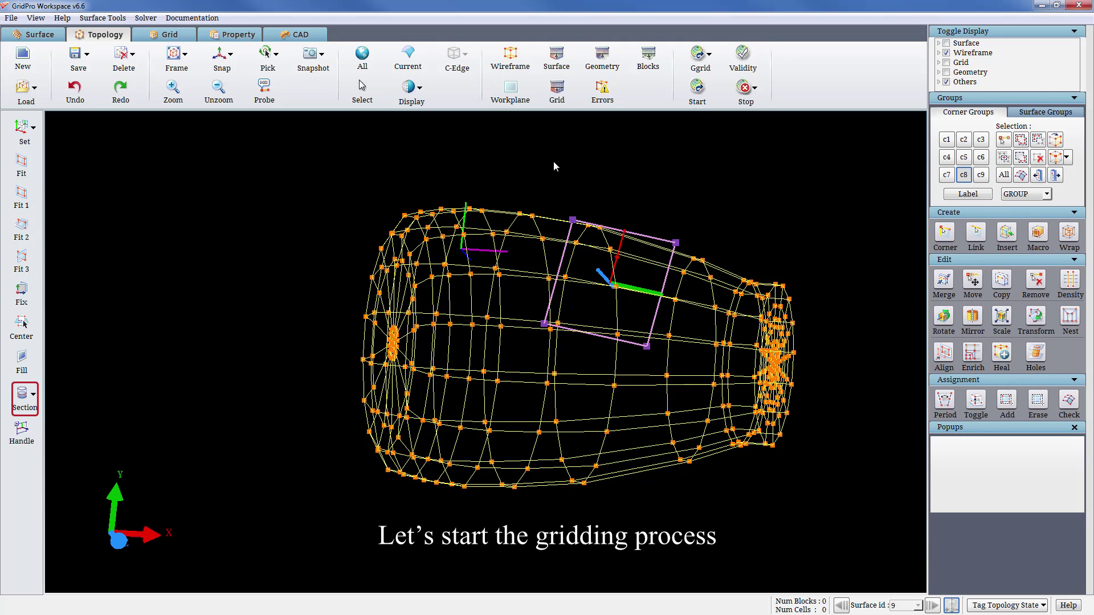
pyautogui.click(696, 104)
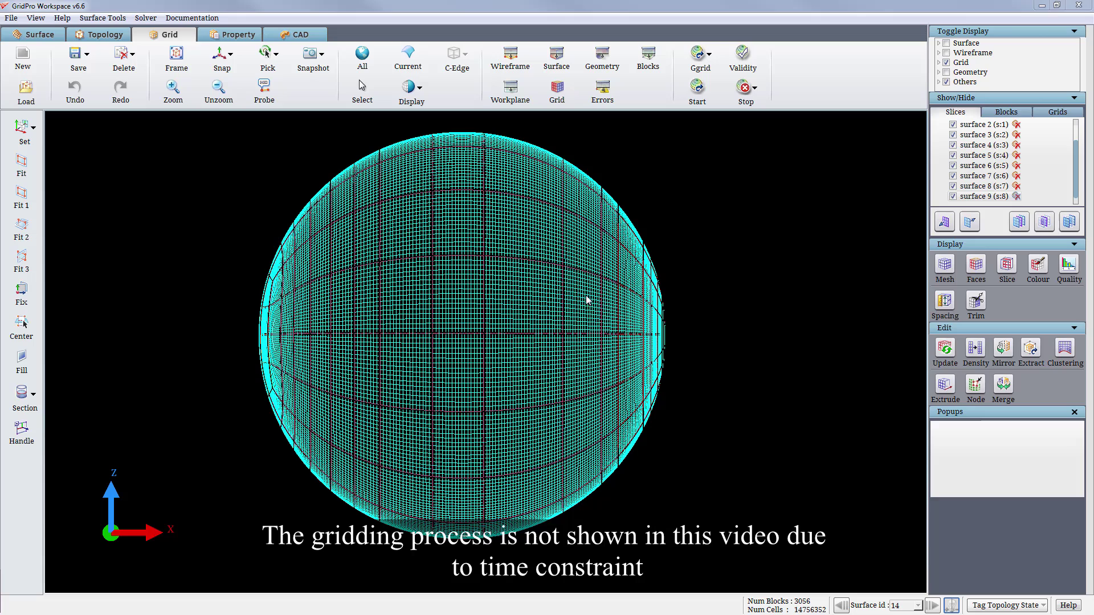
# Hide the blk.tmp blocks and the spherical farfield surface grid to expose the nacelle's surface grid.
pyautogui.click(1007, 112)
pyautogui.click(952, 134)
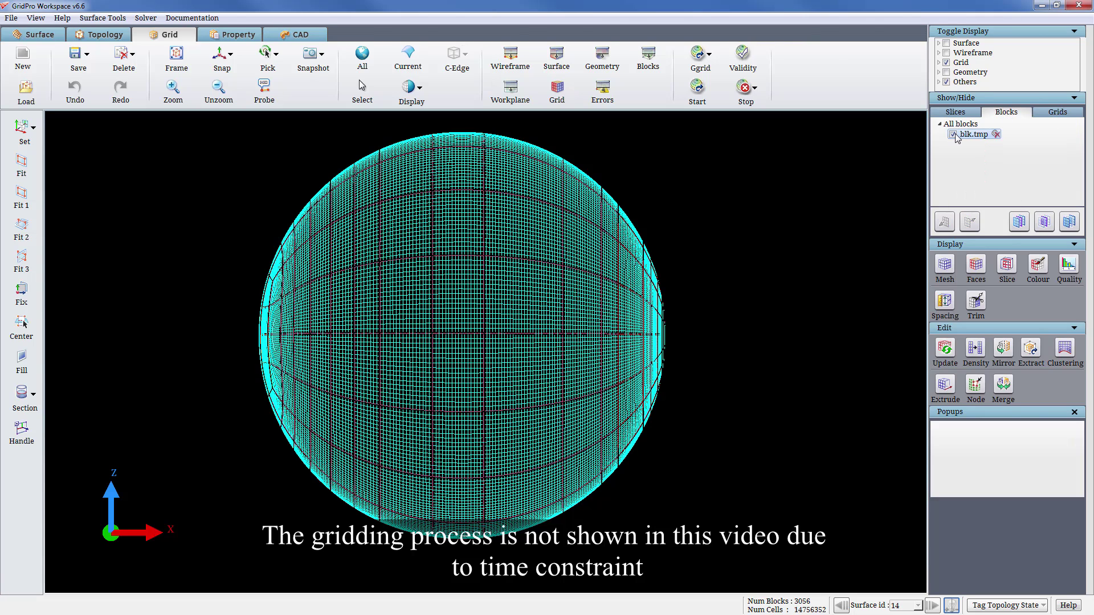
pyautogui.rightClick(570, 254)
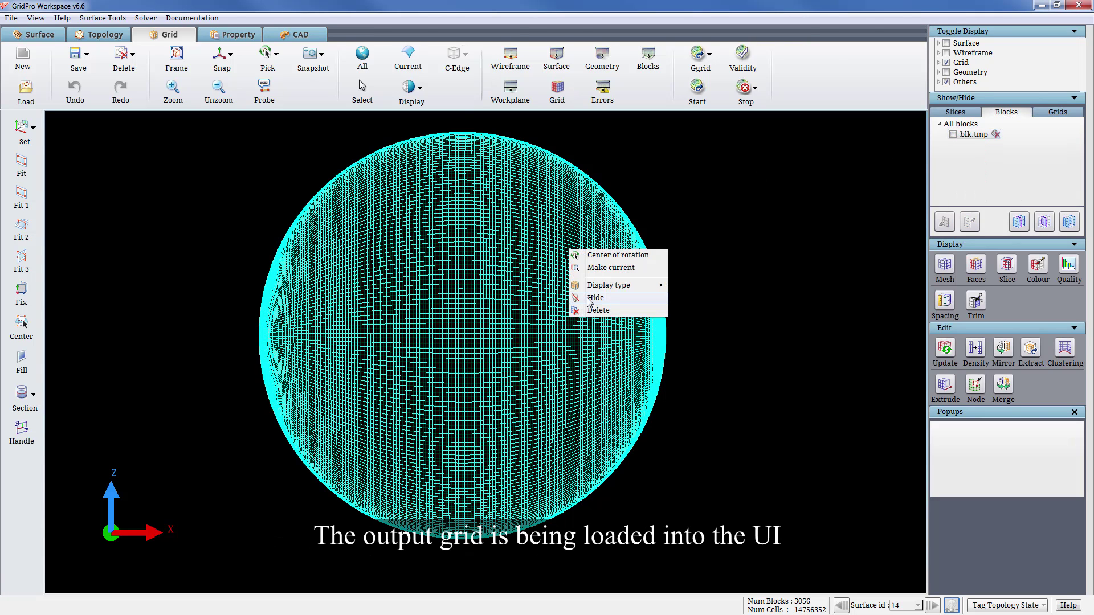
pyautogui.click(581, 299)
# Set the center of rotation on the nacelle's surface grid near the front end.
pyautogui.moveTo(431, 299); pyautogui.dragTo(544, 399)
pyautogui.rightClick(184, 242)
pyautogui.click(205, 247)
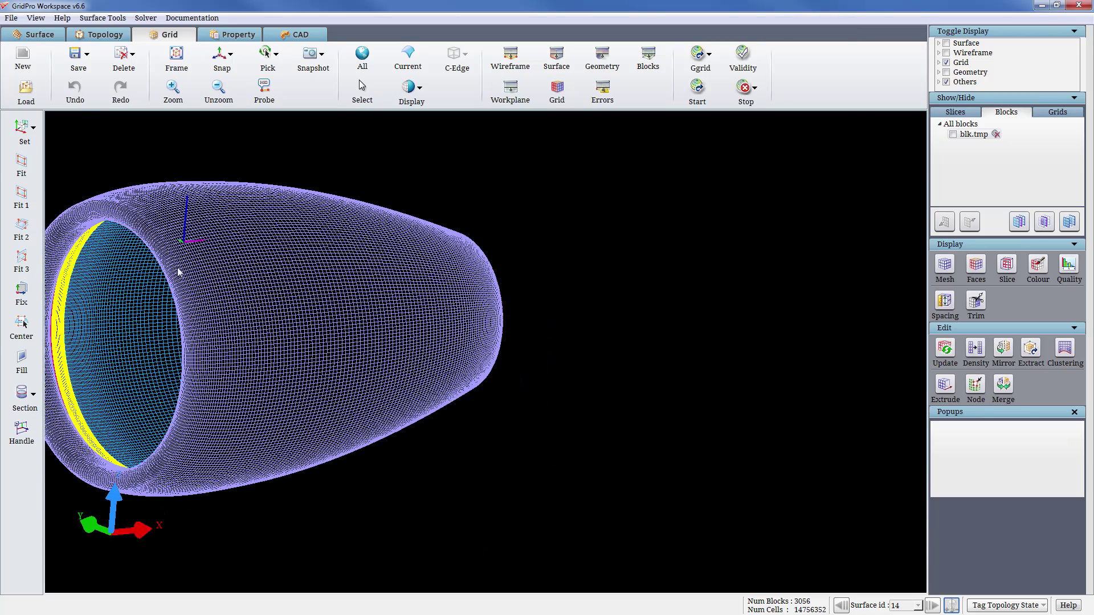
# Examine the nacelle's surface grid around the front lip, the outer wall and the rear end.
pyautogui.moveTo(115, 188); pyautogui.dragTo(160, 244)
pyautogui.moveTo(374, 308); pyautogui.dragTo(372, 335, button='middle')
pyautogui.moveTo(373, 338); pyautogui.dragTo(477, 180)
pyautogui.moveTo(531, 392); pyautogui.dragTo(296, 442)
pyautogui.scroll(-4, 508, 462)
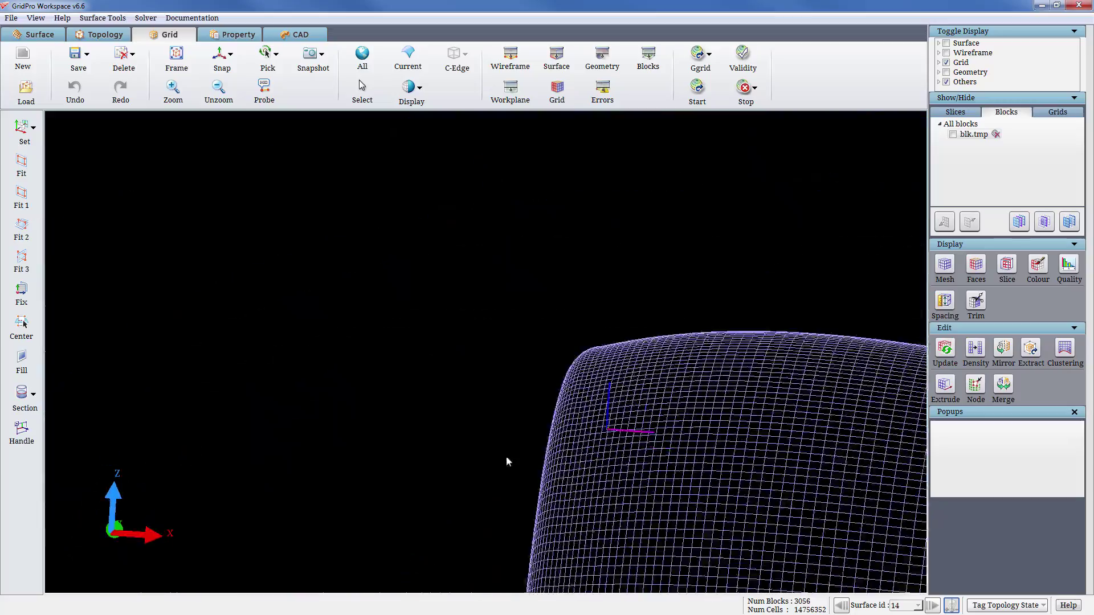
pyautogui.moveTo(630, 459); pyautogui.dragTo(182, 294, button='middle')
pyautogui.moveTo(183, 294); pyautogui.dragTo(581, 342)
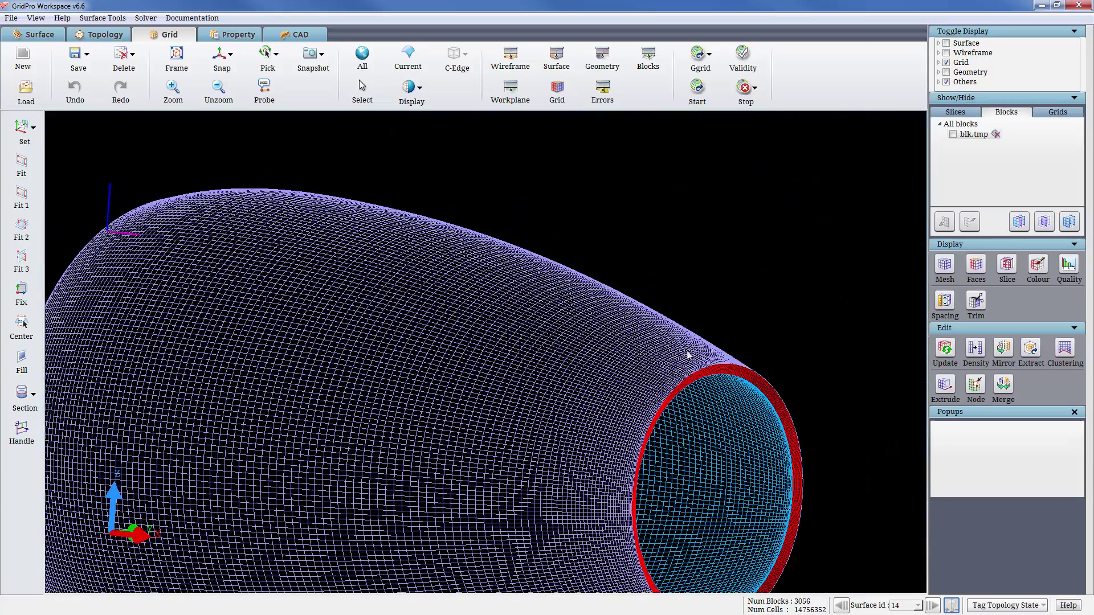
pyautogui.scroll(4, 716, 424)
pyautogui.scroll(-3, 701, 416)
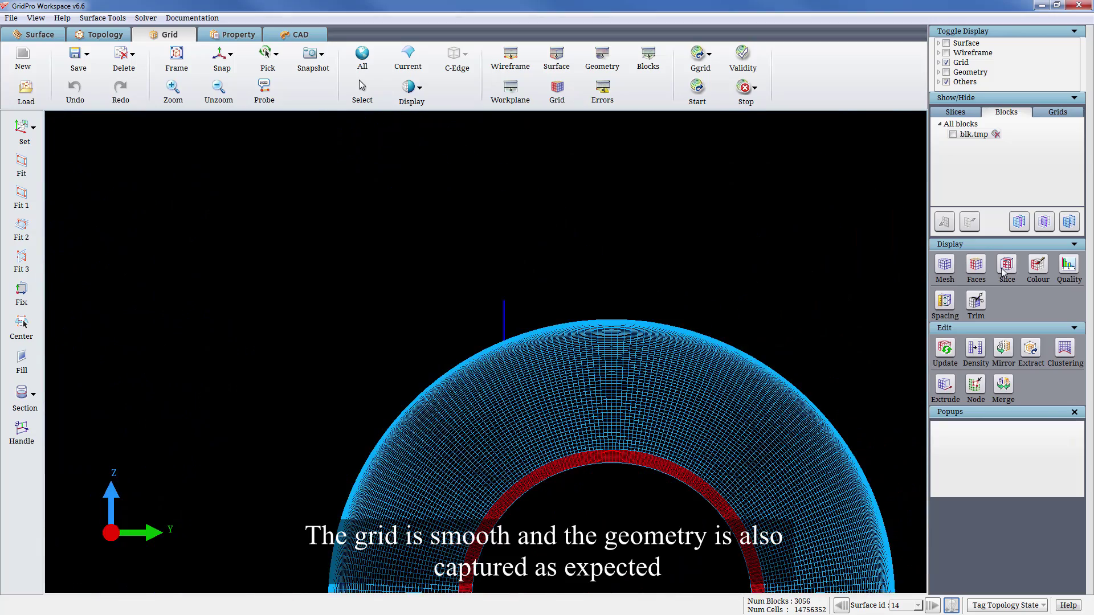
# Cut a grid slice along the nacelle's vertical lengthwise midplane and hide the blk.tmp blocks.
pyautogui.moveTo(621, 456); pyautogui.dragTo(653, 460)
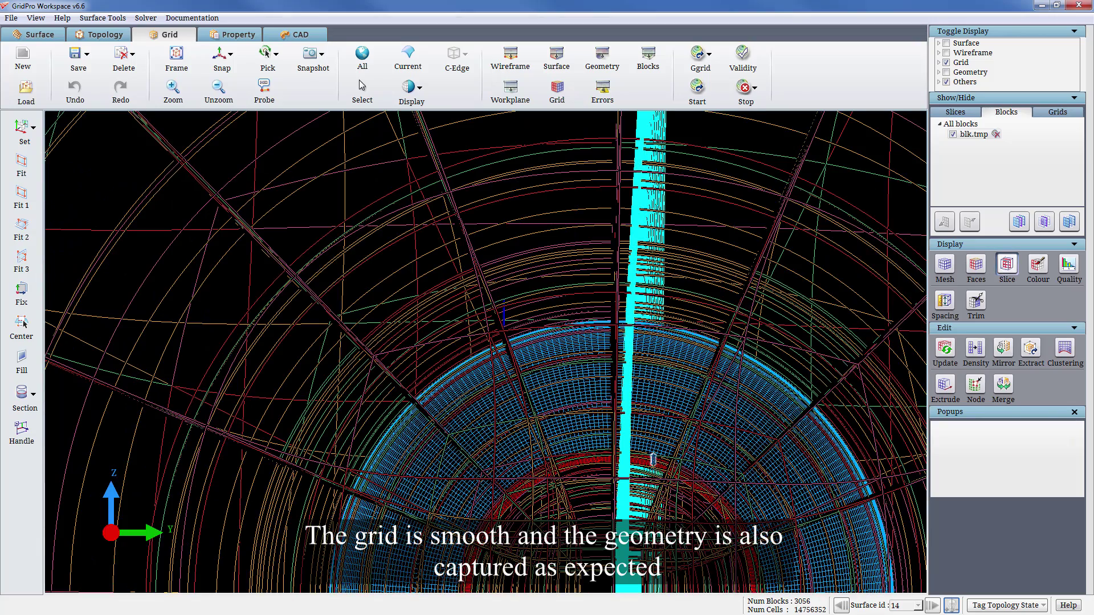
pyautogui.click(956, 112)
pyautogui.click(944, 221)
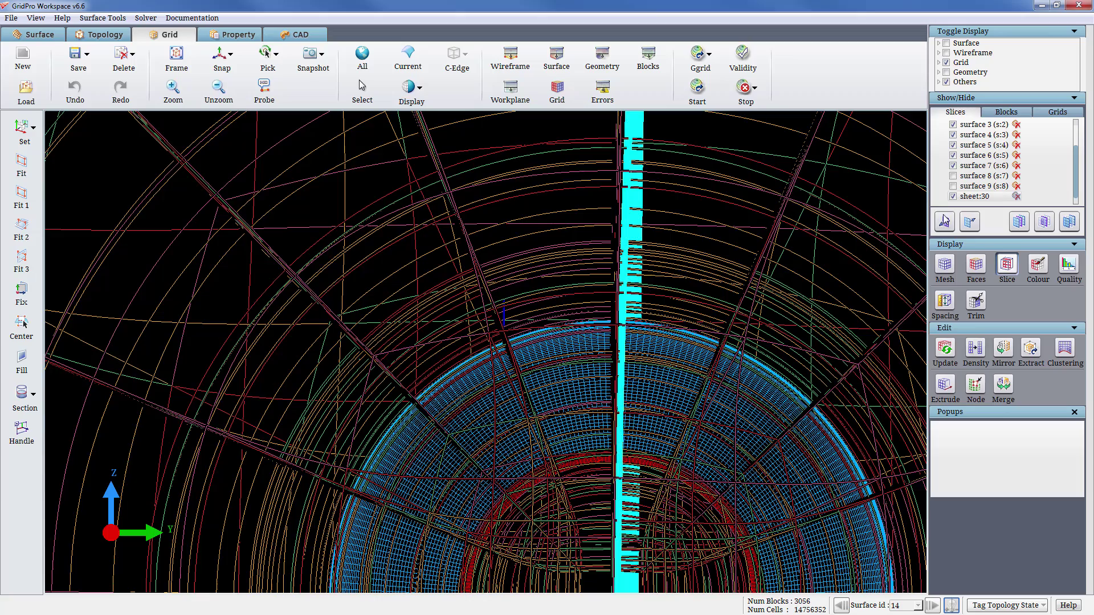
pyautogui.click(1004, 112)
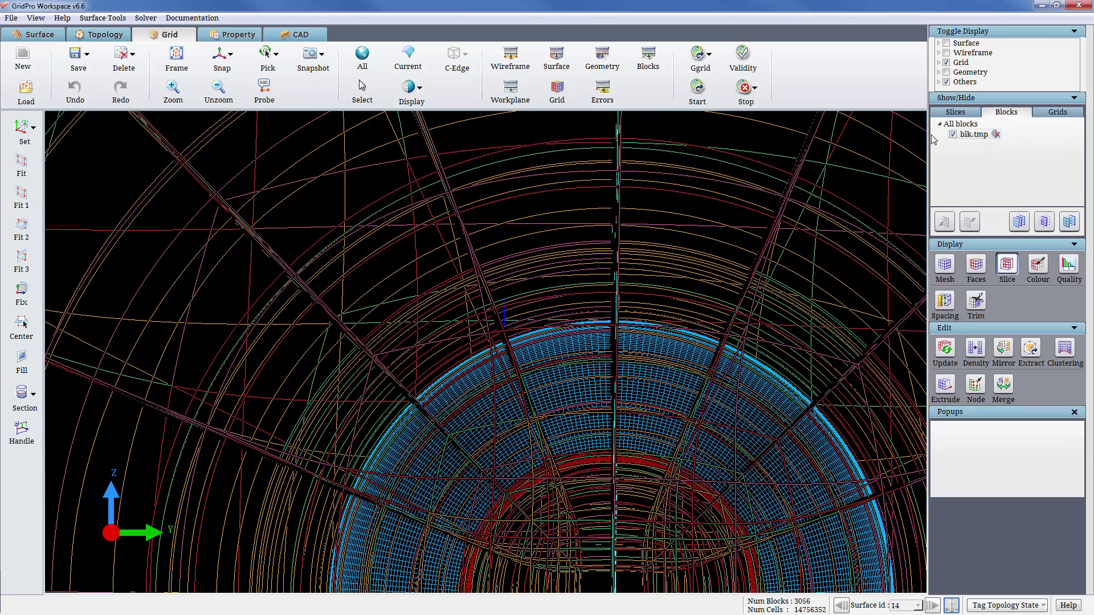
pyautogui.click(953, 134)
# Examine the sliced volume grid in side view, from the full farfield to the nacelle's front lip, lower wall and rear opening.
pyautogui.moveTo(456, 386); pyautogui.dragTo(382, 451, button='right')
pyautogui.moveTo(501, 421); pyautogui.dragTo(656, 419)
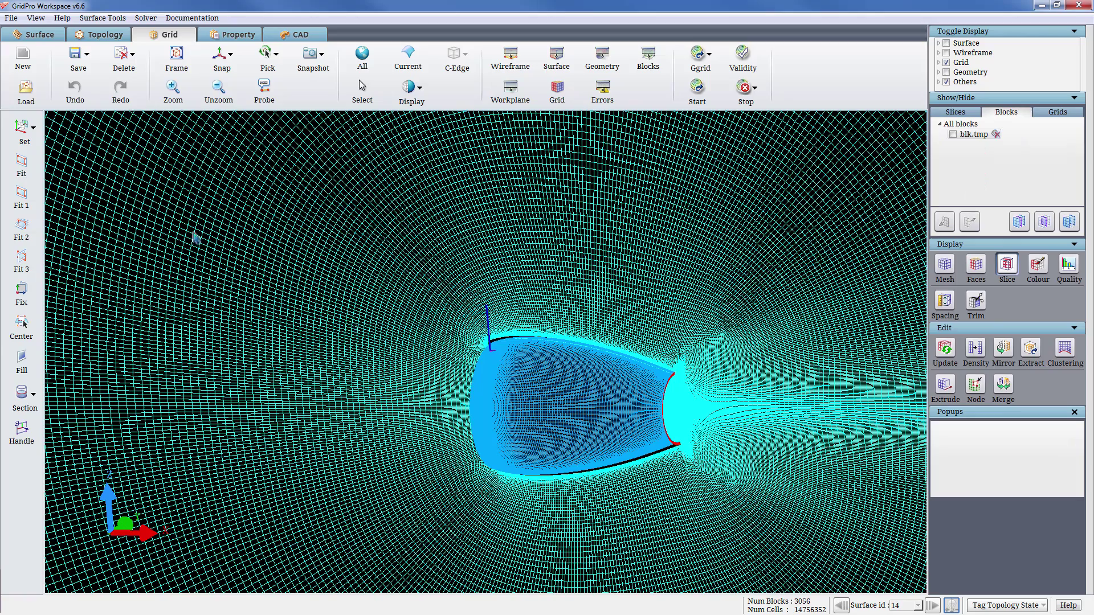
pyautogui.click(222, 60)
pyautogui.scroll(-5, 591, 344)
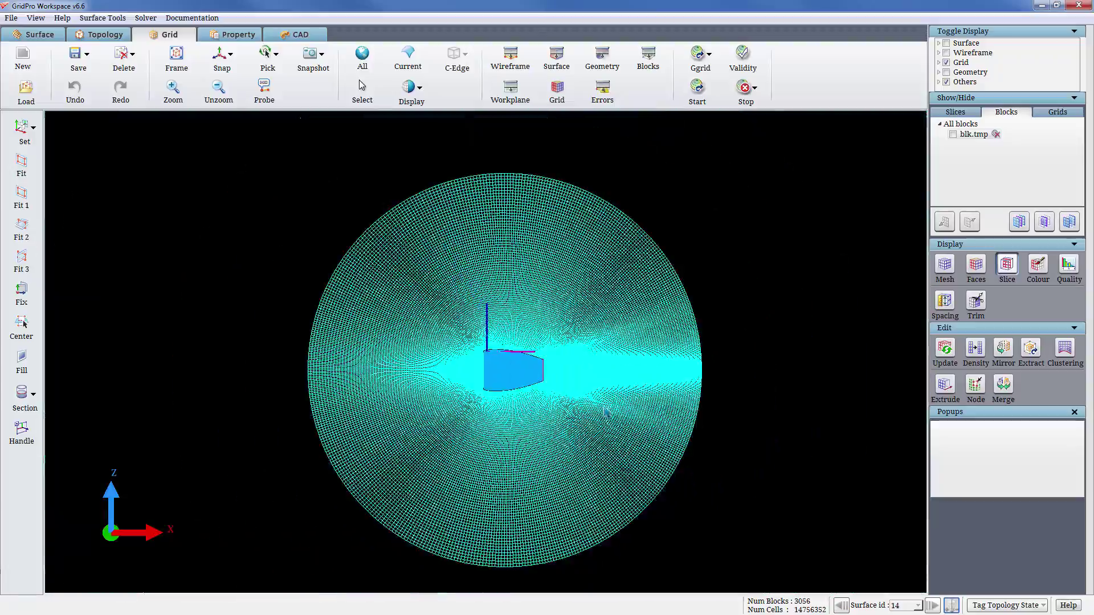
pyautogui.scroll(6, 627, 415)
pyautogui.scroll(6, 573, 342)
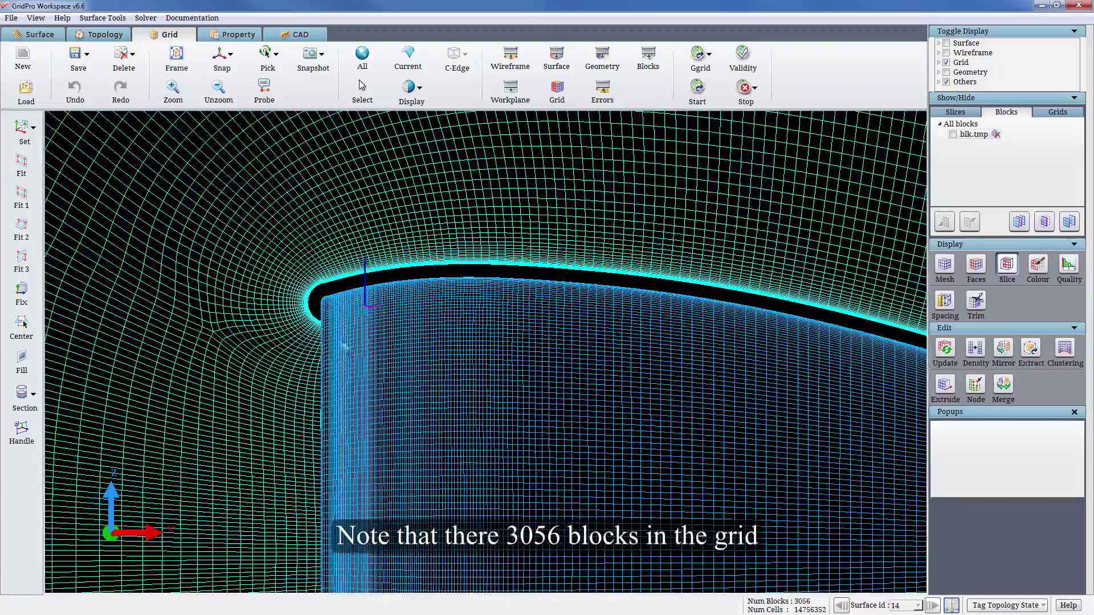
pyautogui.moveTo(430, 467); pyautogui.dragTo(449, 386, button='middle')
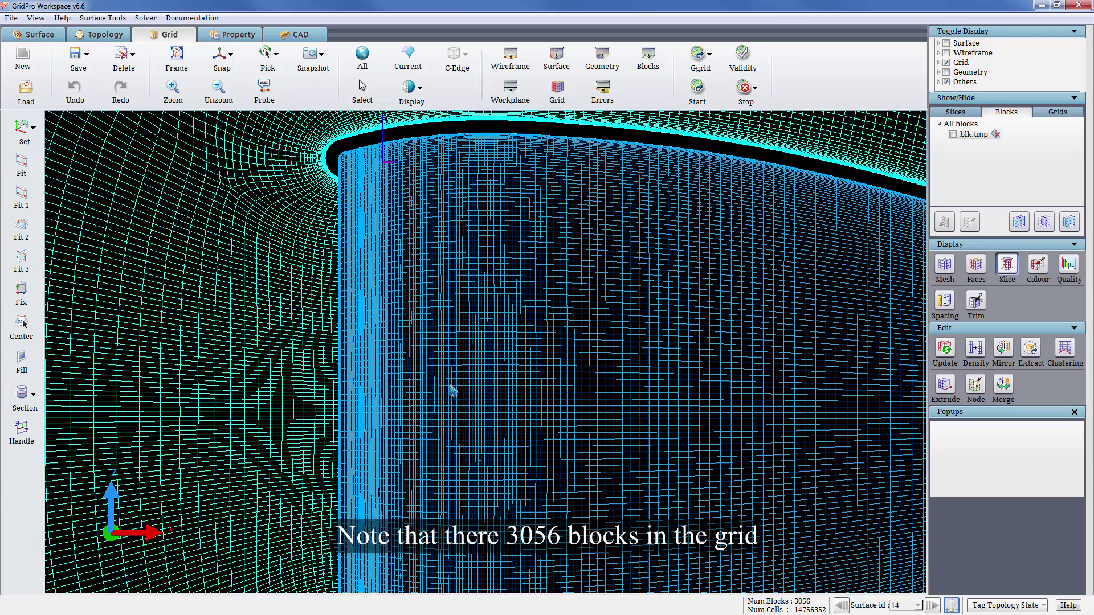
pyautogui.moveTo(470, 490); pyautogui.dragTo(480, 384, button='middle')
pyautogui.moveTo(631, 372); pyautogui.dragTo(222, 433, button='middle')
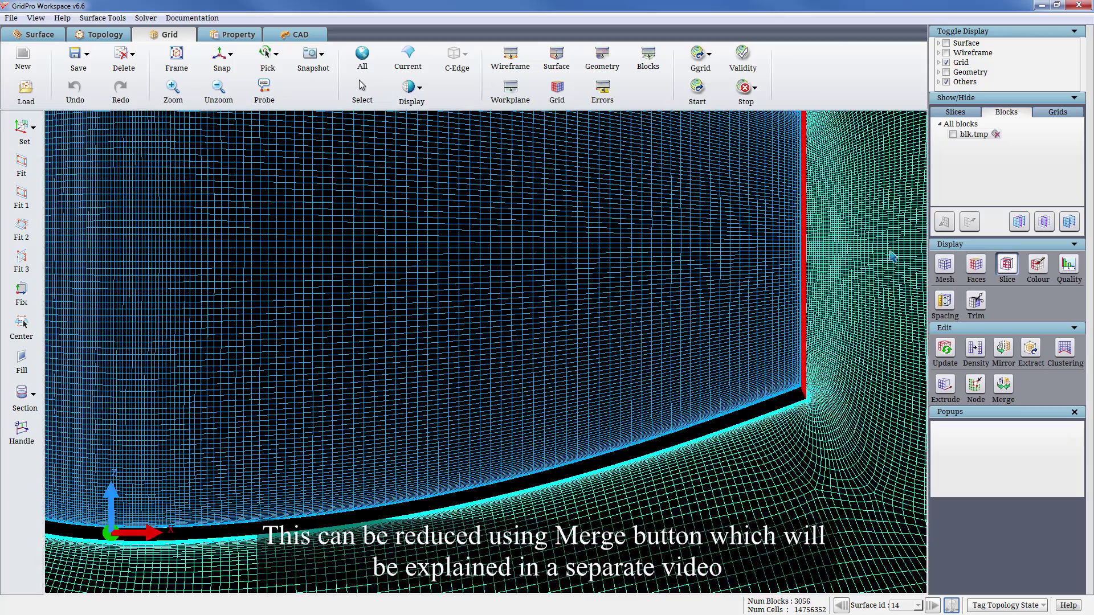
pyautogui.moveTo(632, 340); pyautogui.dragTo(377, 408, button='middle')
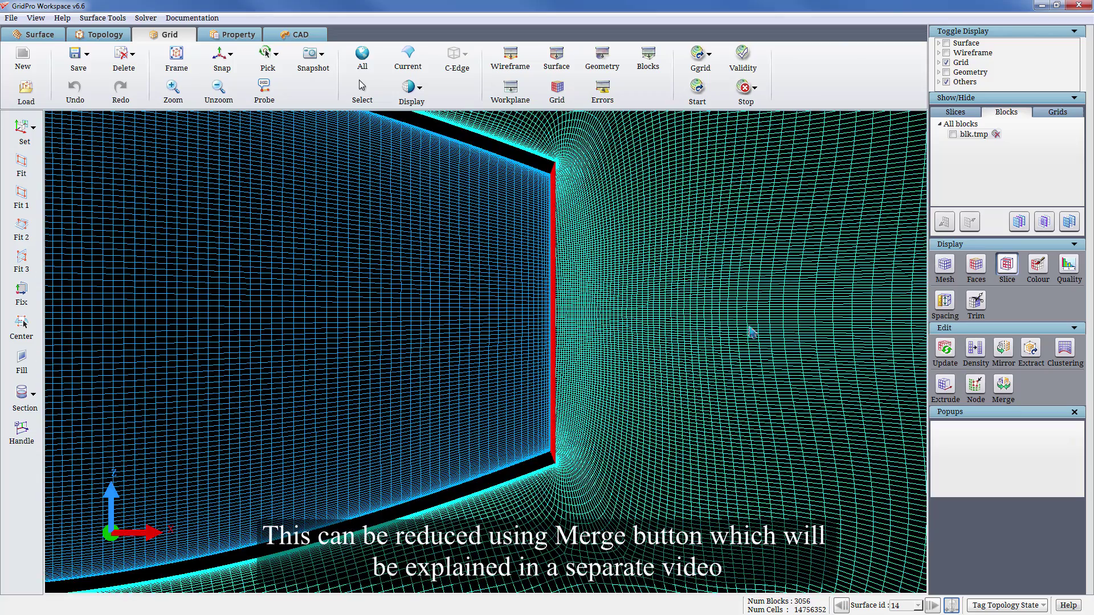
# Hide the surface grids, leaving only the sheet:30 slice displayed, and examine the volume grid inside and around the nacelle.
pyautogui.click(957, 114)
pyautogui.click(1044, 221)
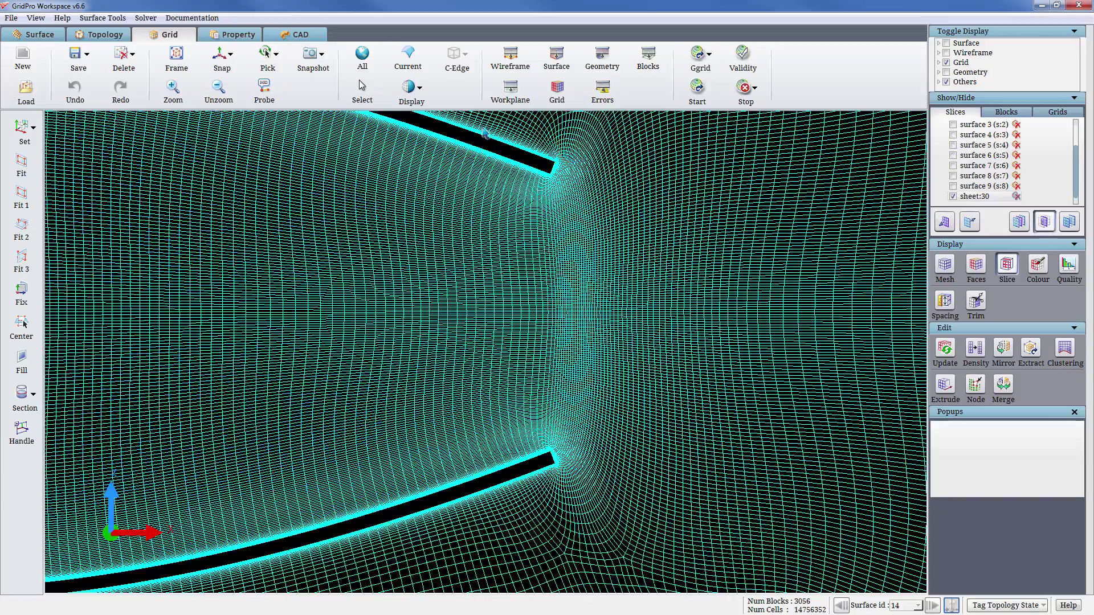
pyautogui.scroll(3, 484, 133)
pyautogui.scroll(-5, 606, 373)
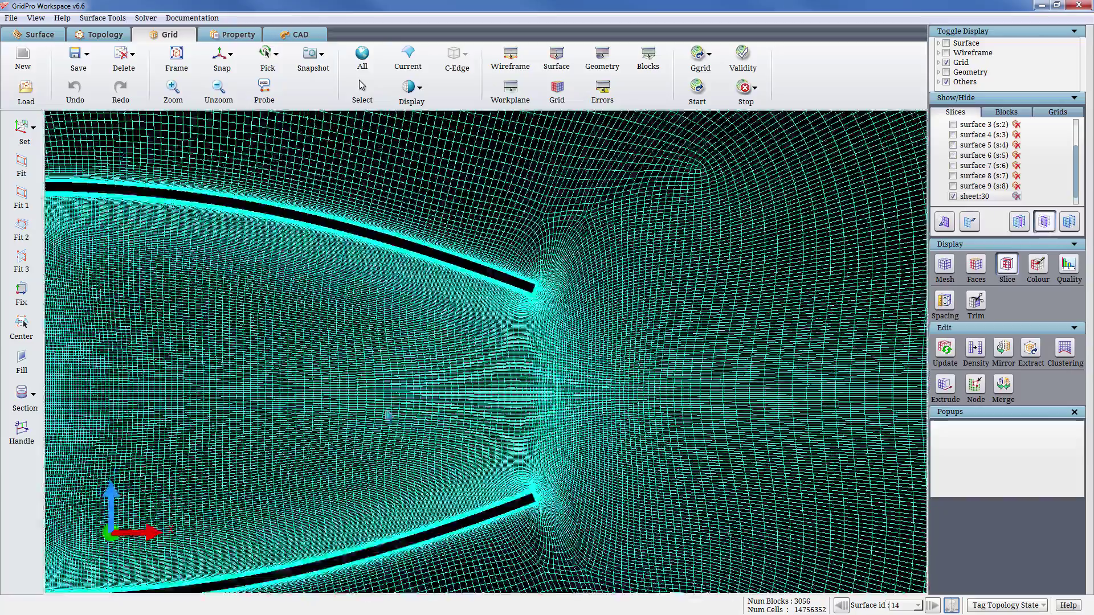
pyautogui.scroll(-4, 544, 424)
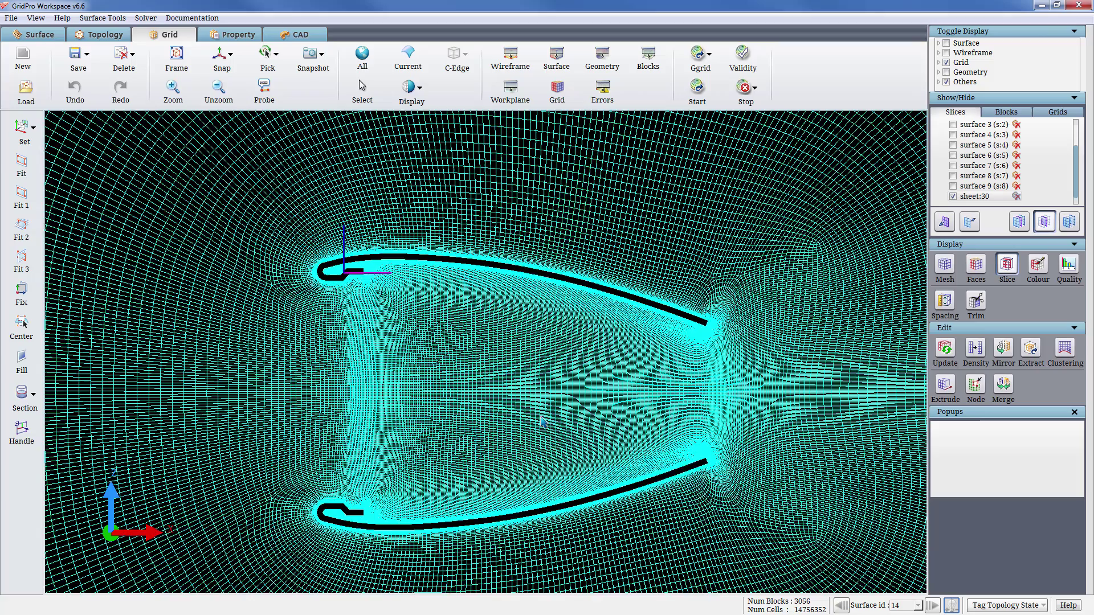